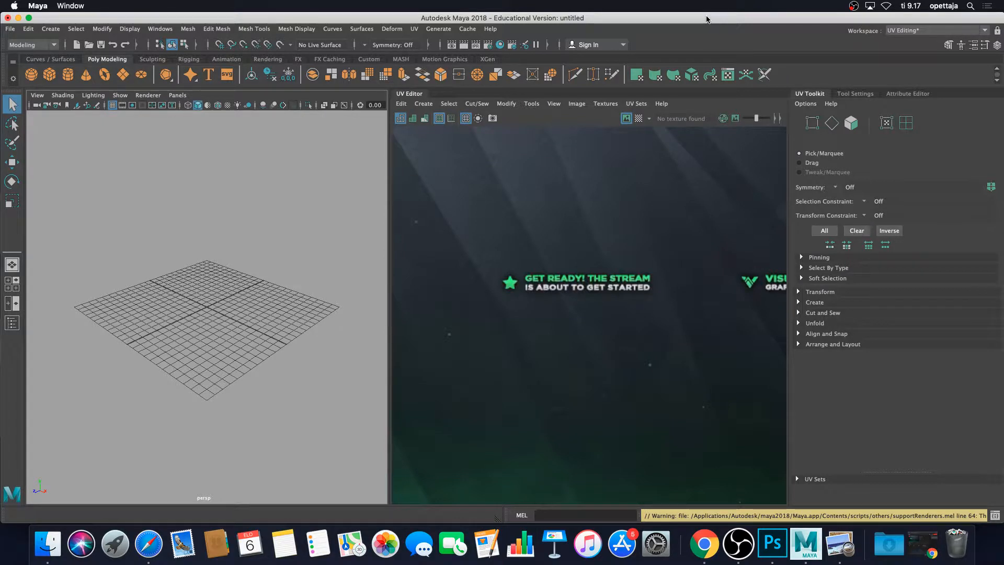
Switch the workspace to Maya Classic.
{"action": "mouse_move", "coordinate": [708, 18]}
{"action": "left_mouse_down"}
{"action": "mouse_move", "coordinate": [725, 37]}
{"action": "mouse_move", "coordinate": [707, 8]}
{"action": "left_mouse_up"}
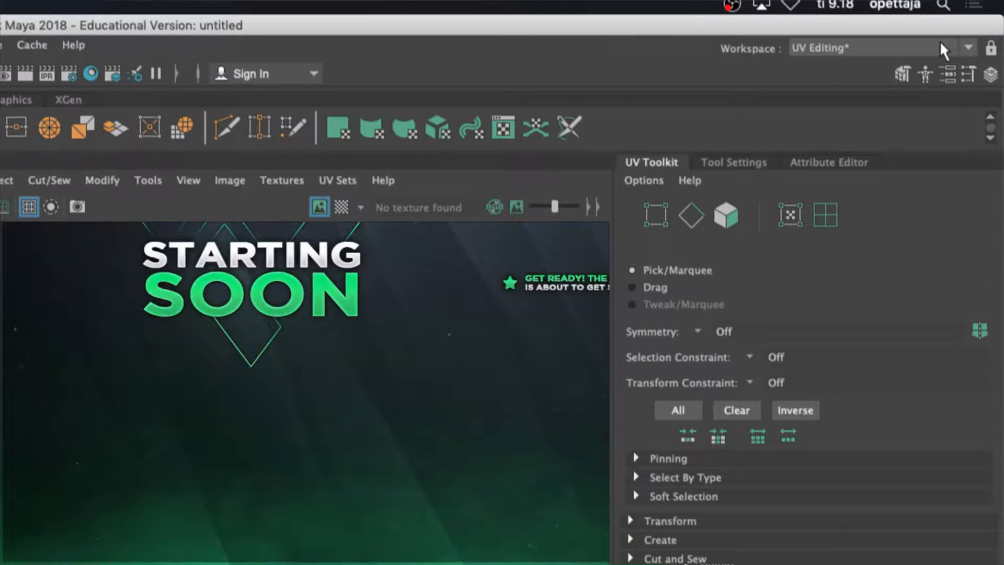
{"action": "left_click", "coordinate": [967, 46]}
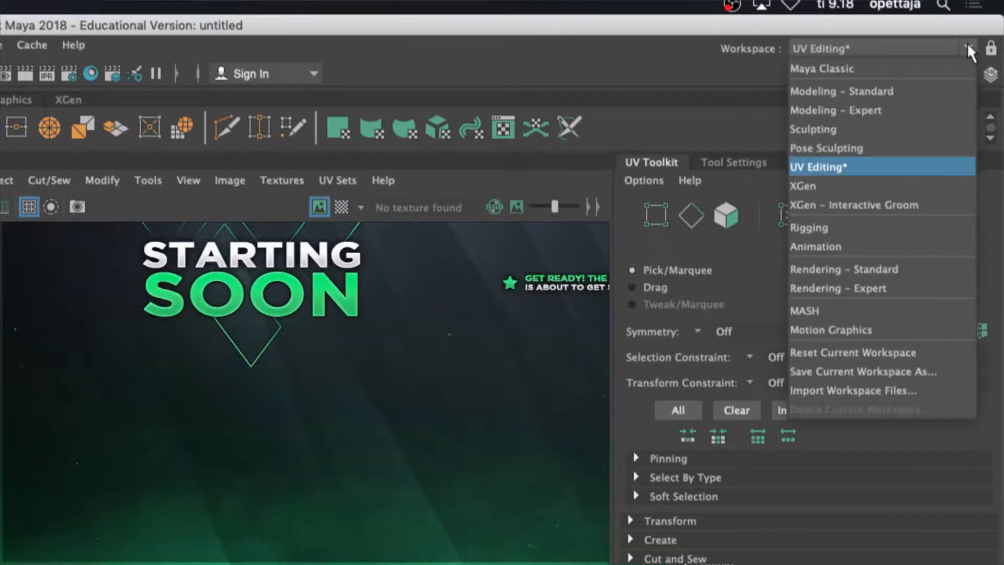
{"action": "left_click", "coordinate": [930, 65]}
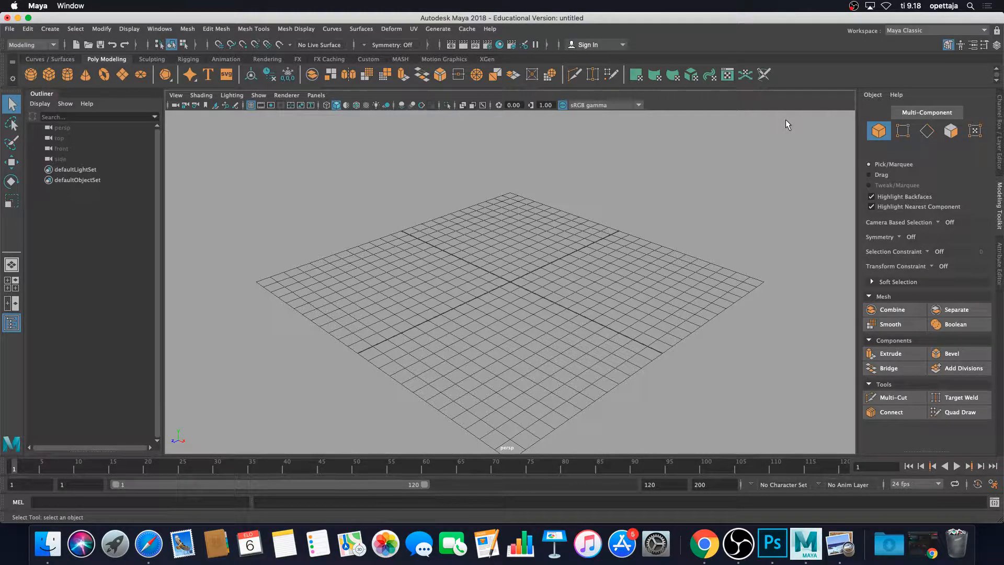
Reset the current workspace to its default layout.
{"action": "left_click", "coordinate": [916, 31]}
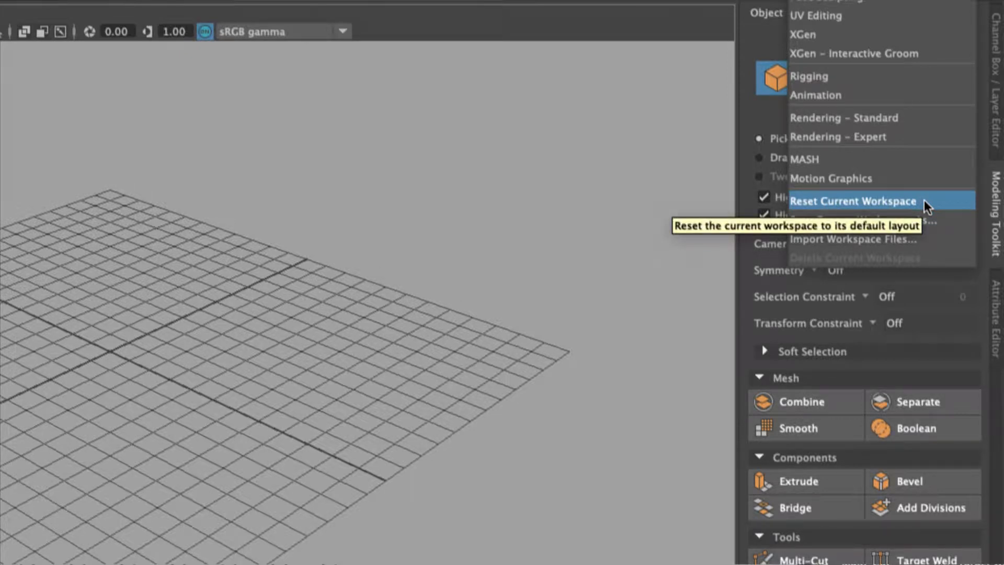
{"action": "left_click", "coordinate": [924, 201]}
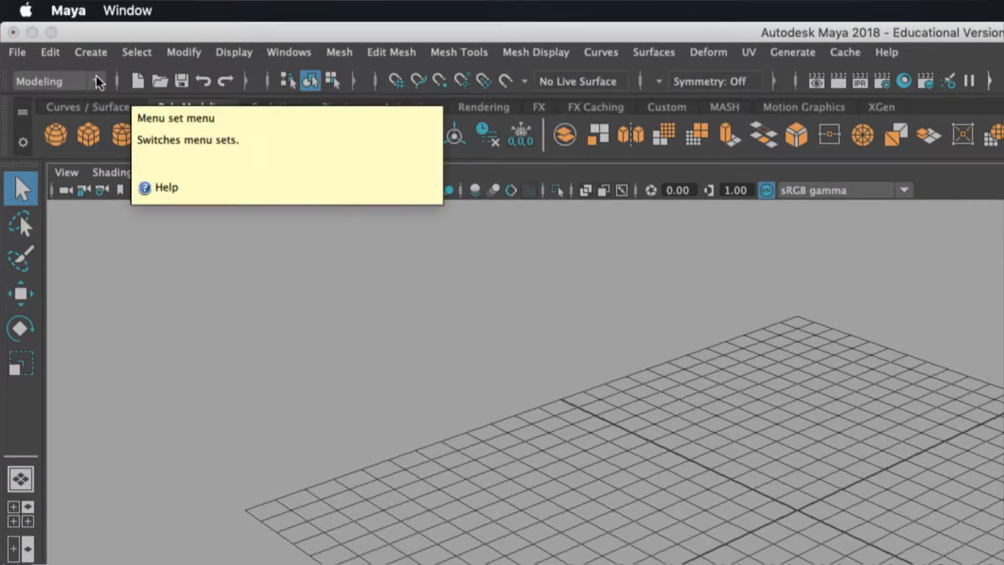
Cycle the menu set through Rigging, Animation and FX to compare their menus.
{"action": "left_click", "coordinate": [97, 82]}
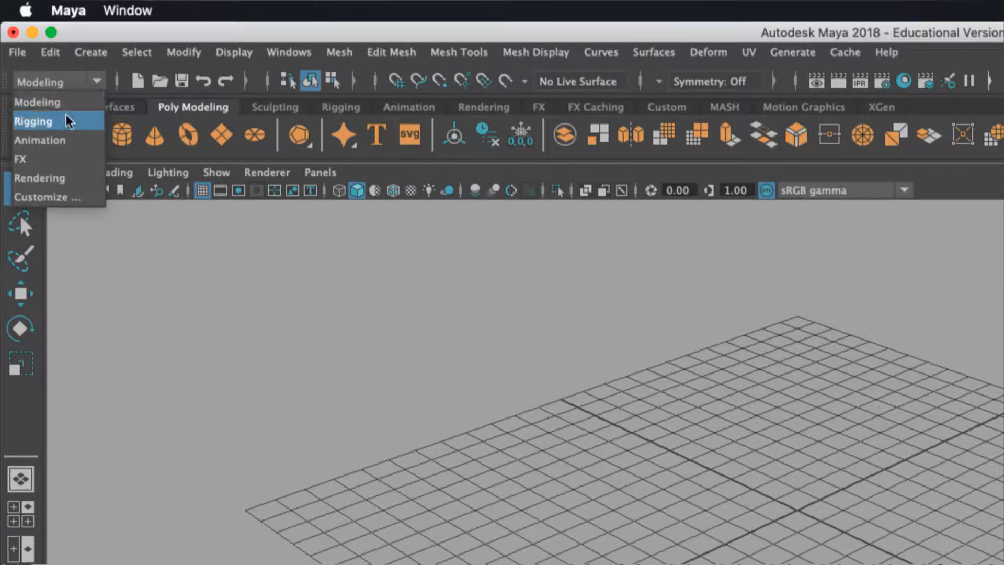
{"action": "left_click", "coordinate": [99, 77]}
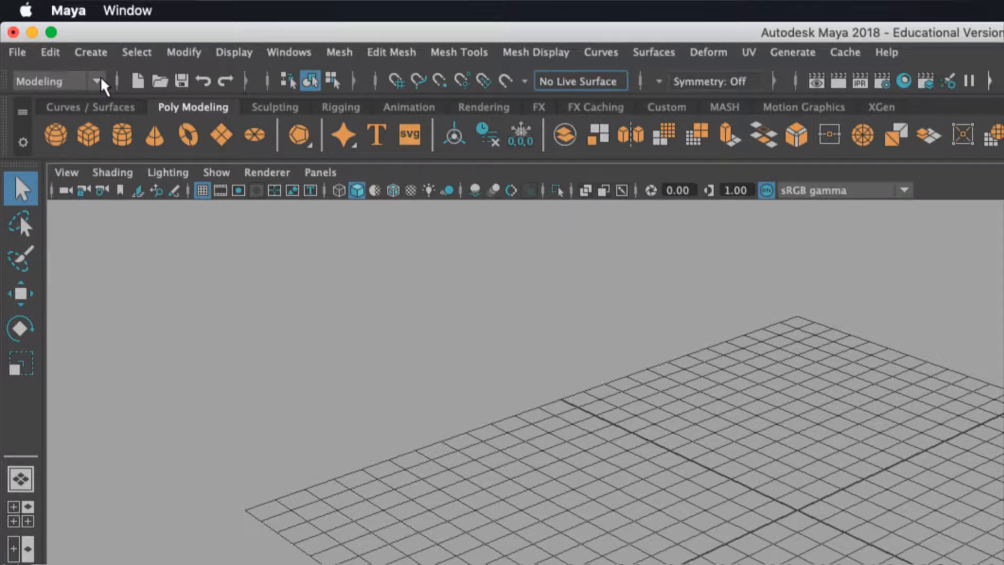
{"action": "left_click", "coordinate": [99, 81]}
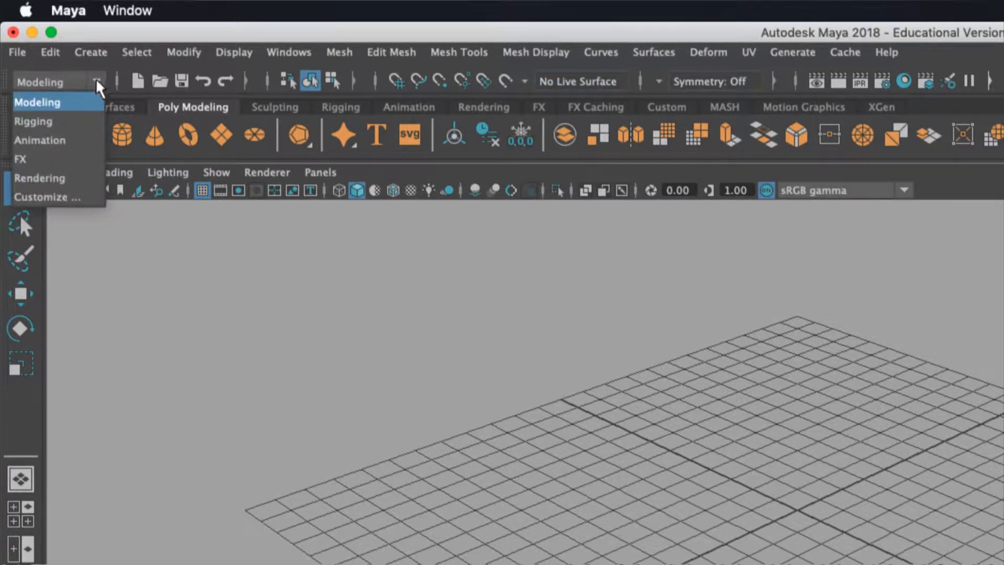
{"action": "left_click", "coordinate": [71, 120]}
{"action": "left_click", "coordinate": [97, 81]}
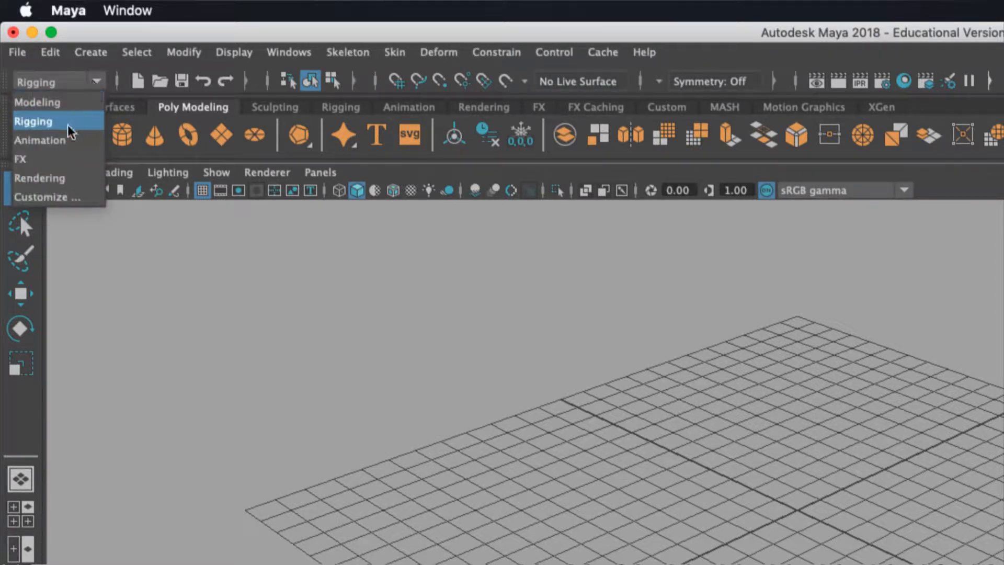
{"action": "left_click", "coordinate": [73, 138]}
{"action": "left_click", "coordinate": [99, 81]}
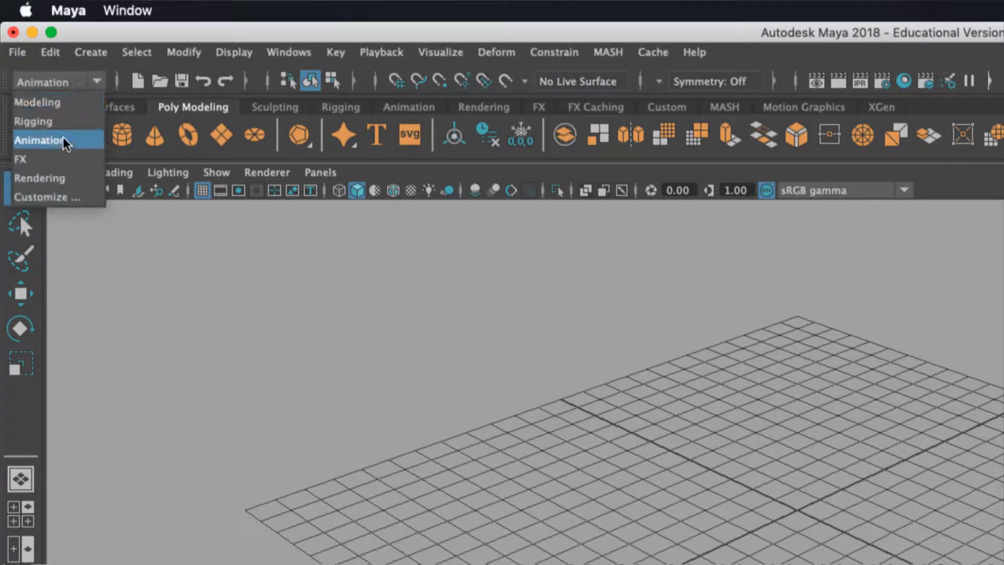
{"action": "left_click", "coordinate": [57, 156]}
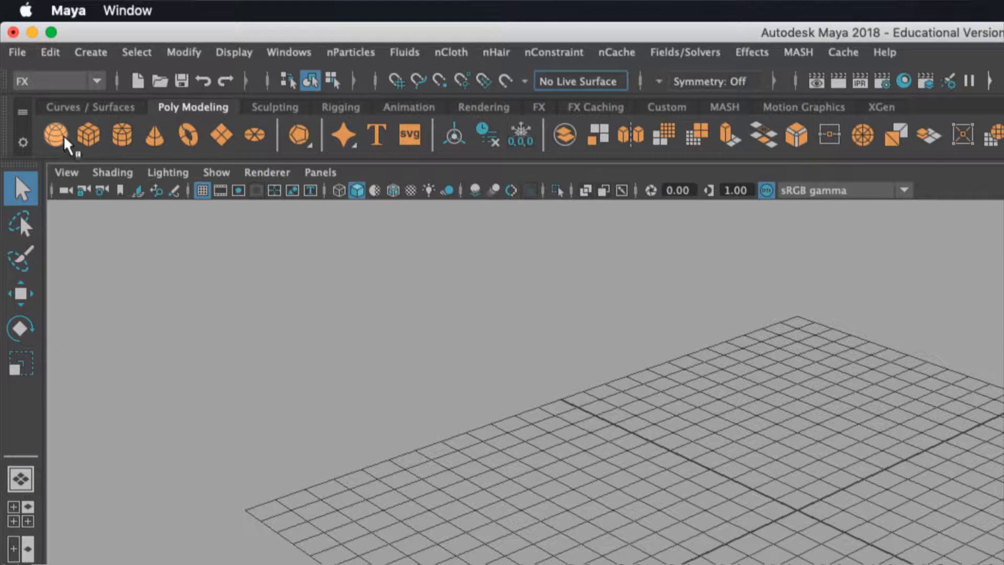
Switch the menu set back to Modeling.
{"action": "left_click", "coordinate": [88, 82]}
{"action": "left_click", "coordinate": [63, 102]}
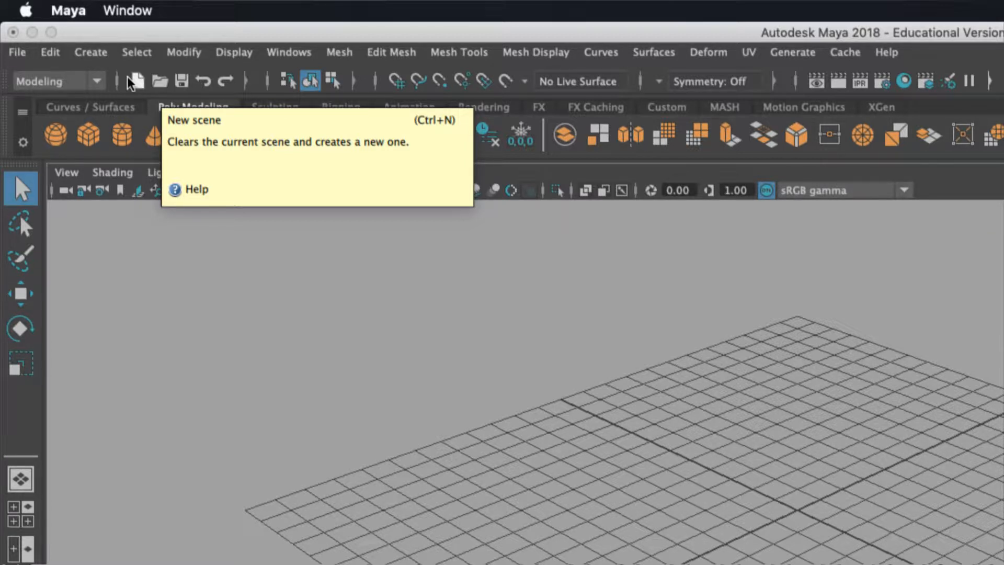
{"action": "left_click", "coordinate": [97, 82]}
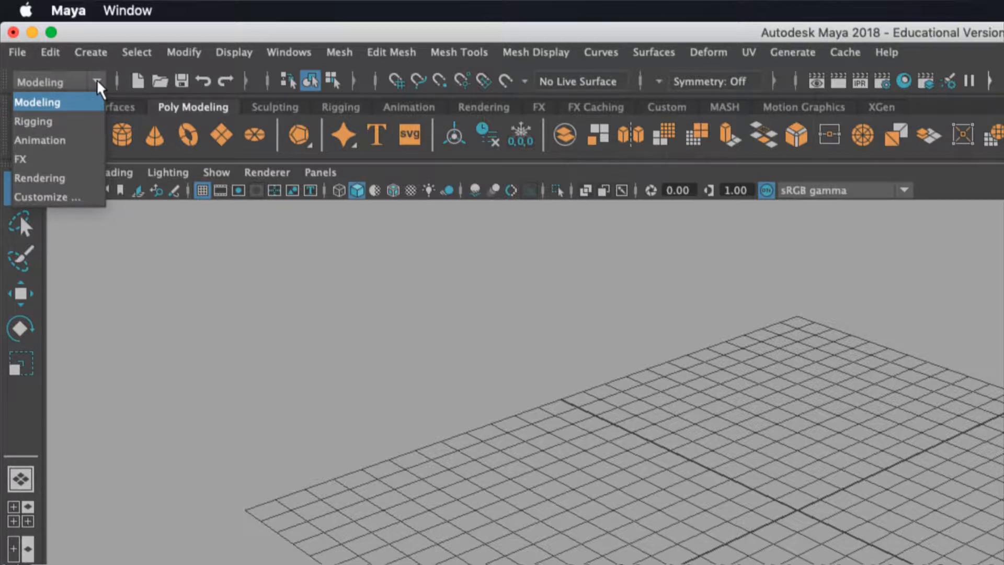
{"action": "left_click", "coordinate": [74, 103]}
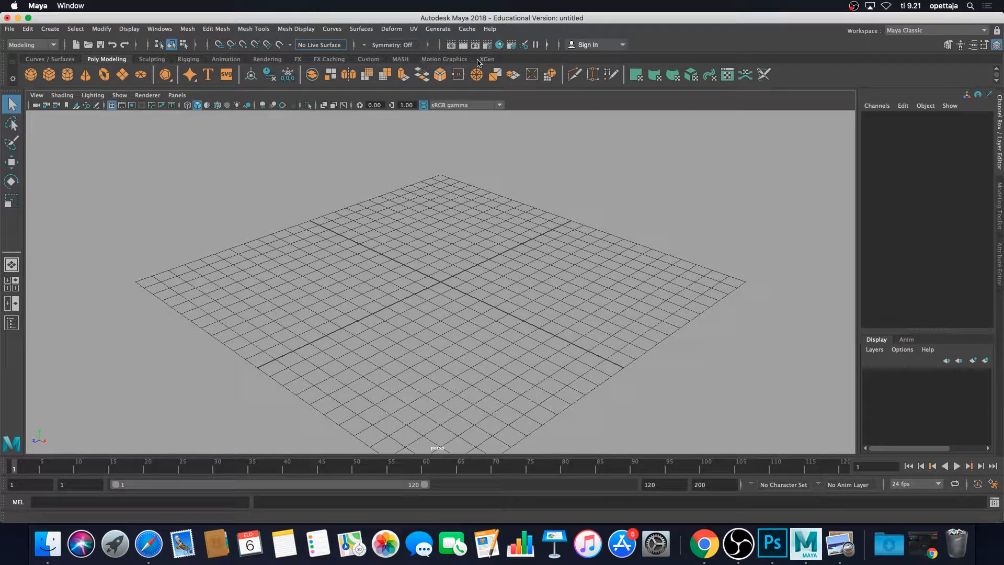
Browse the Curves / Surfaces, Poly Modeling, Sculpting, Rigging, Animation and Rendering shelves.
{"action": "left_click", "coordinate": [42, 59]}
{"action": "left_click", "coordinate": [102, 61]}
{"action": "left_click", "coordinate": [152, 60]}
{"action": "left_click", "coordinate": [189, 62]}
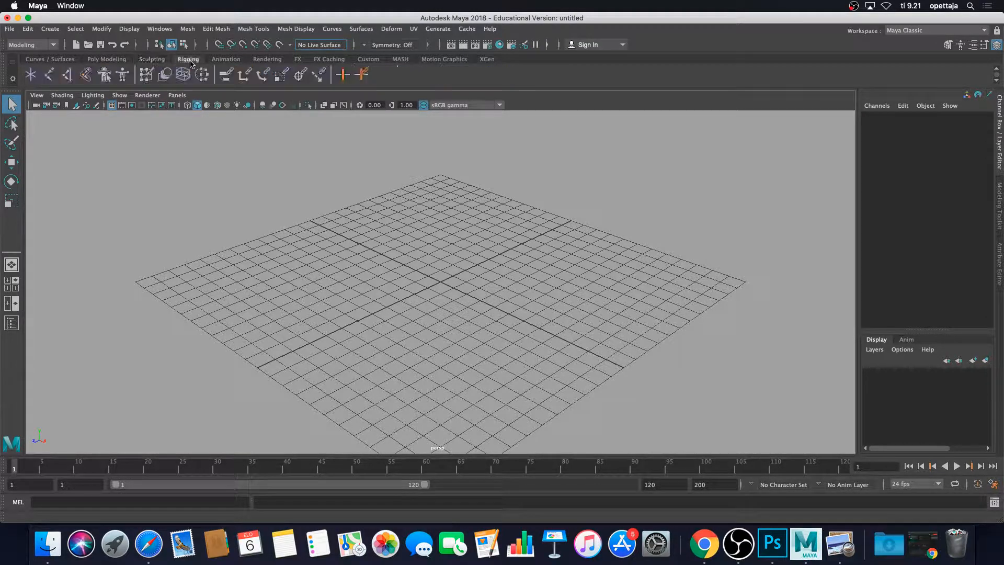
{"action": "left_click", "coordinate": [226, 59]}
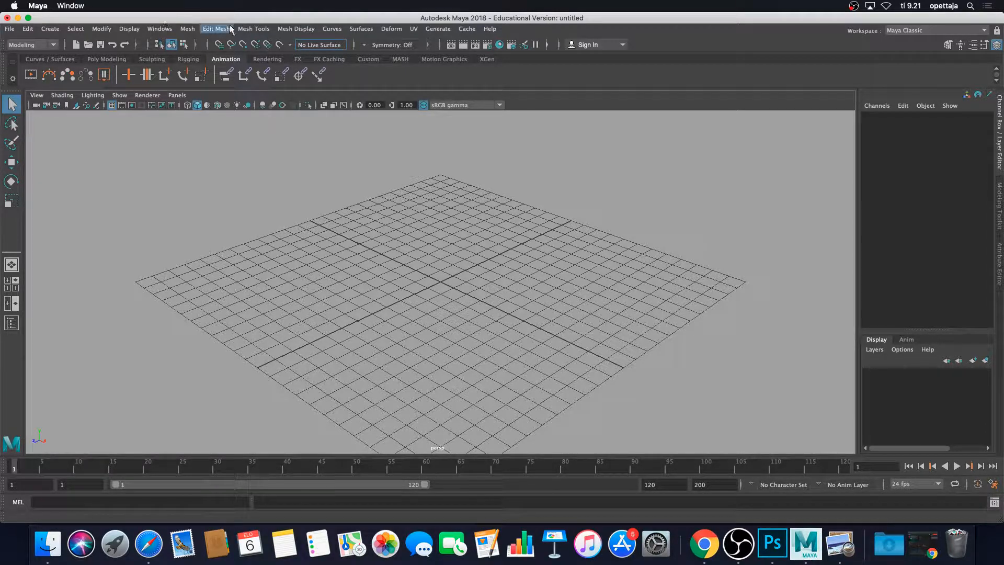
{"action": "left_click", "coordinate": [269, 61]}
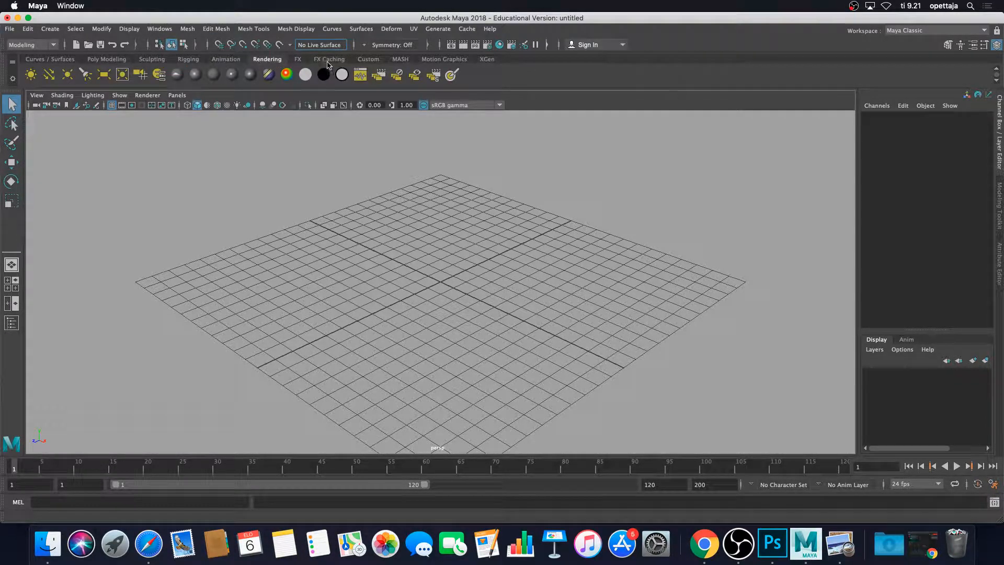
Browse the FX, FX Caching, Custom, MASH, Motion Graphics and XGen shelves, returning to Poly Modeling.
{"action": "left_click", "coordinate": [299, 62]}
{"action": "left_click", "coordinate": [332, 62]}
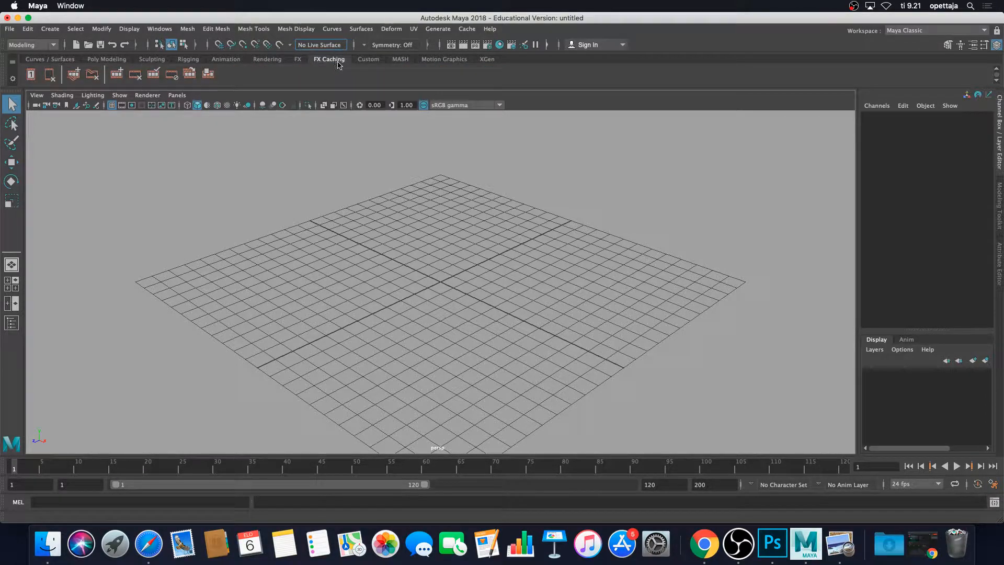
{"action": "left_click", "coordinate": [373, 61]}
{"action": "left_click", "coordinate": [403, 62]}
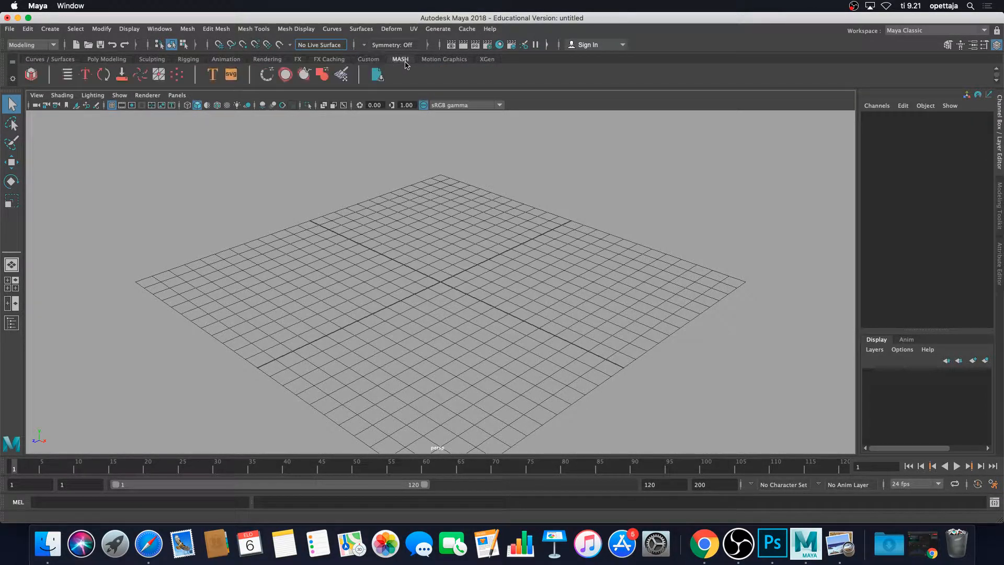
{"action": "left_click", "coordinate": [447, 62]}
{"action": "left_click", "coordinate": [488, 59]}
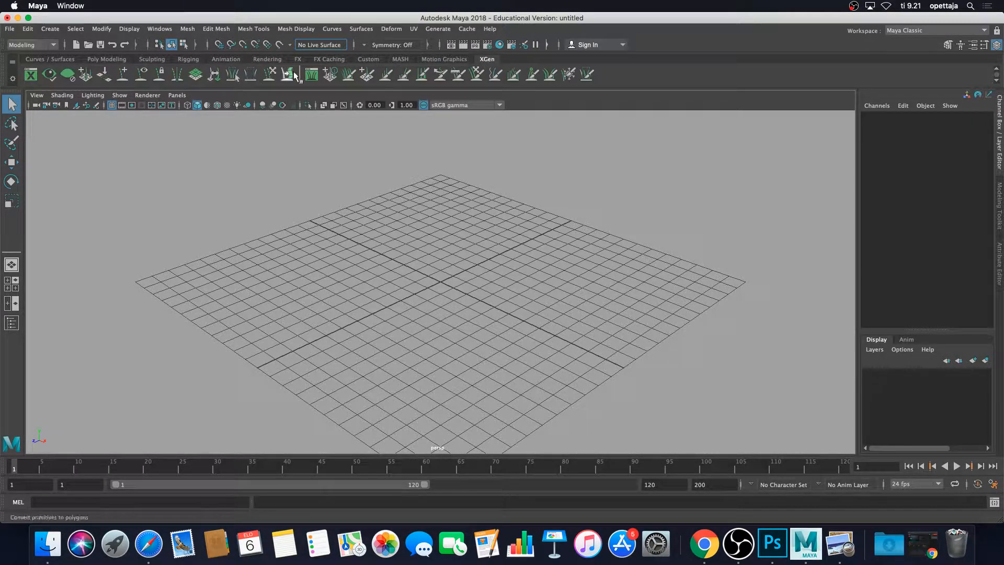
{"action": "left_click", "coordinate": [112, 60]}
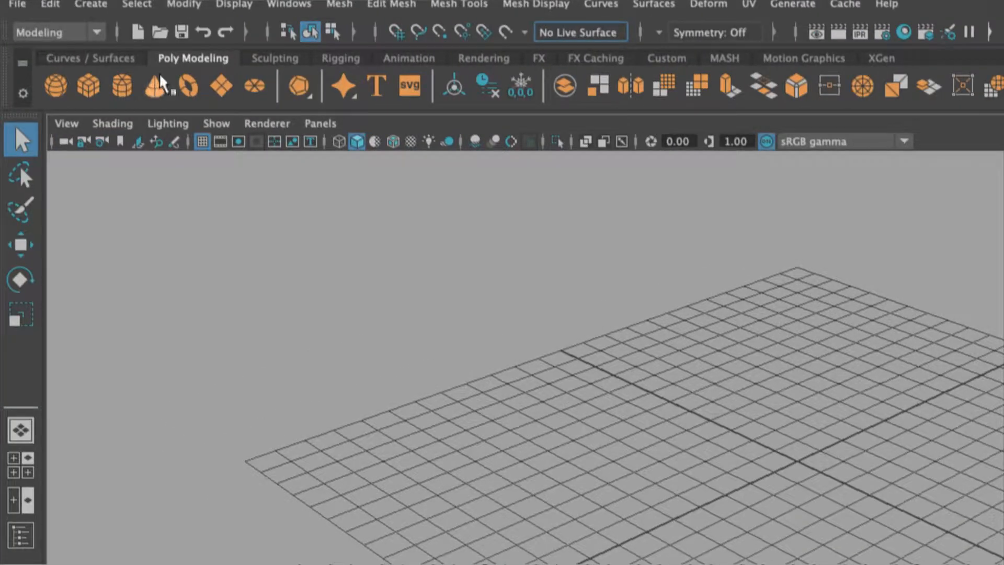
Create a default polygon cube from the shelf and open the Polygon Cube Options.
{"action": "left_click", "coordinate": [90, 94]}
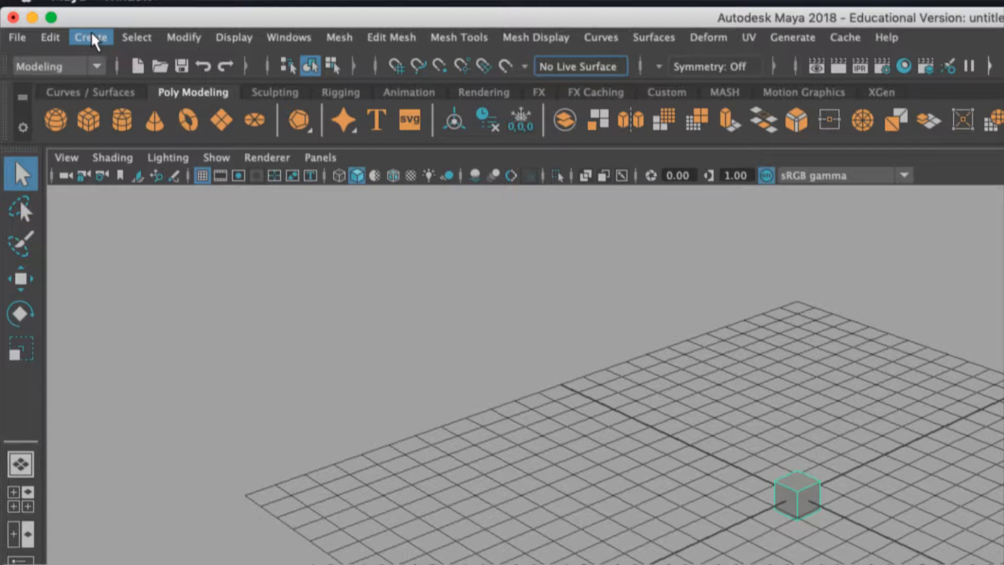
{"action": "left_click", "coordinate": [92, 37]}
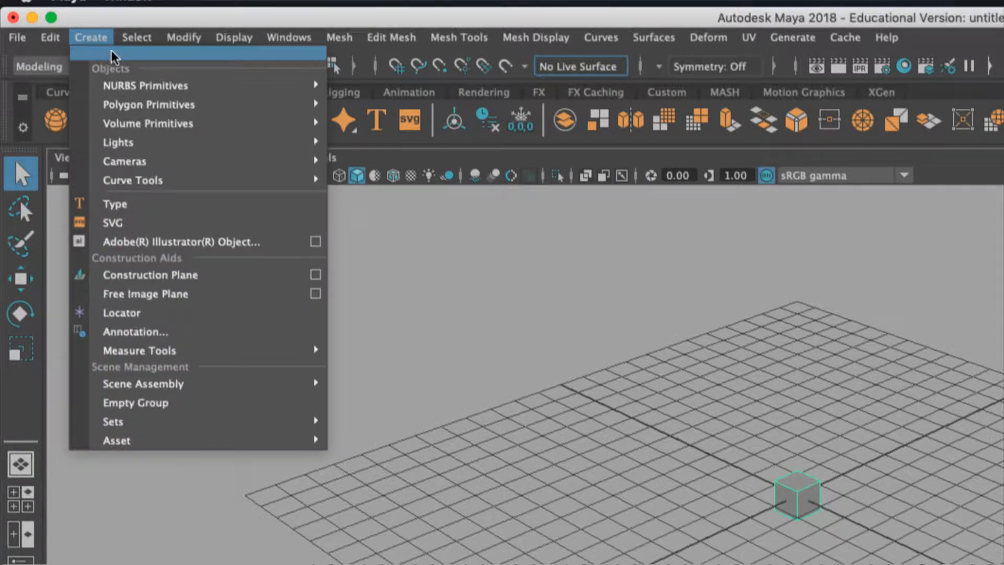
{"action": "mouse_move", "coordinate": [149, 102]}
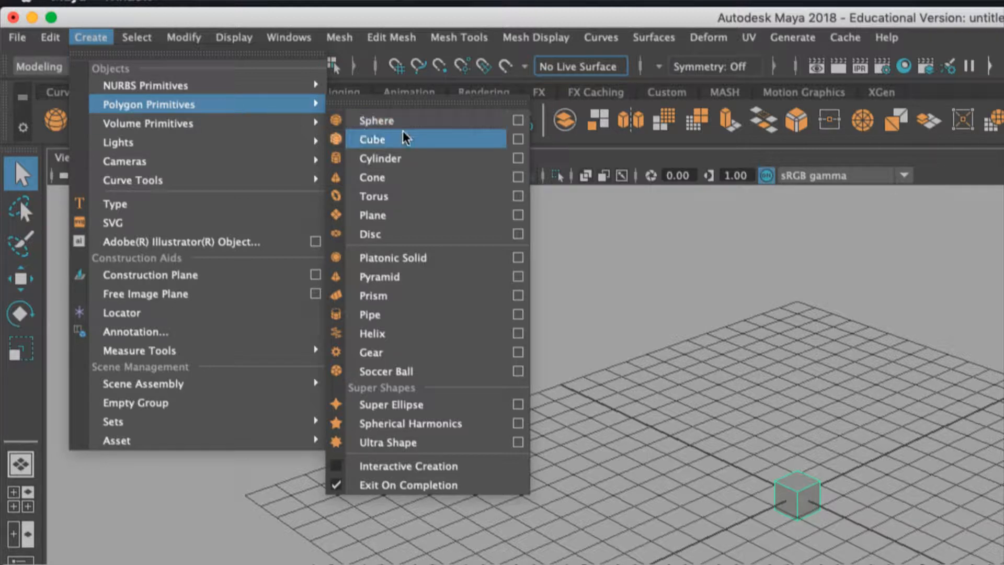
{"action": "left_click", "coordinate": [519, 140]}
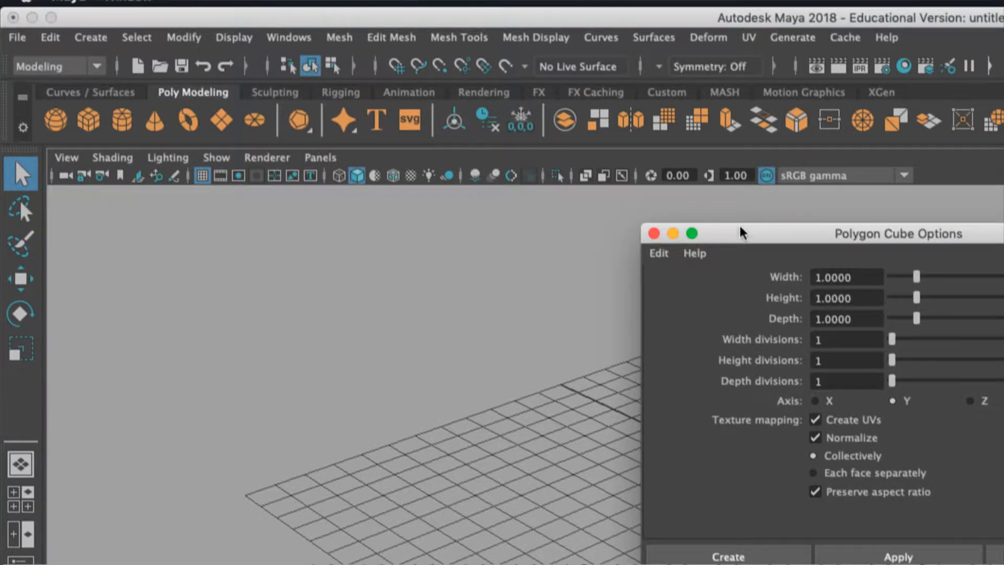
{"action": "left_click_drag", "start_coordinate": [740, 233], "coordinate": [613, 223]}
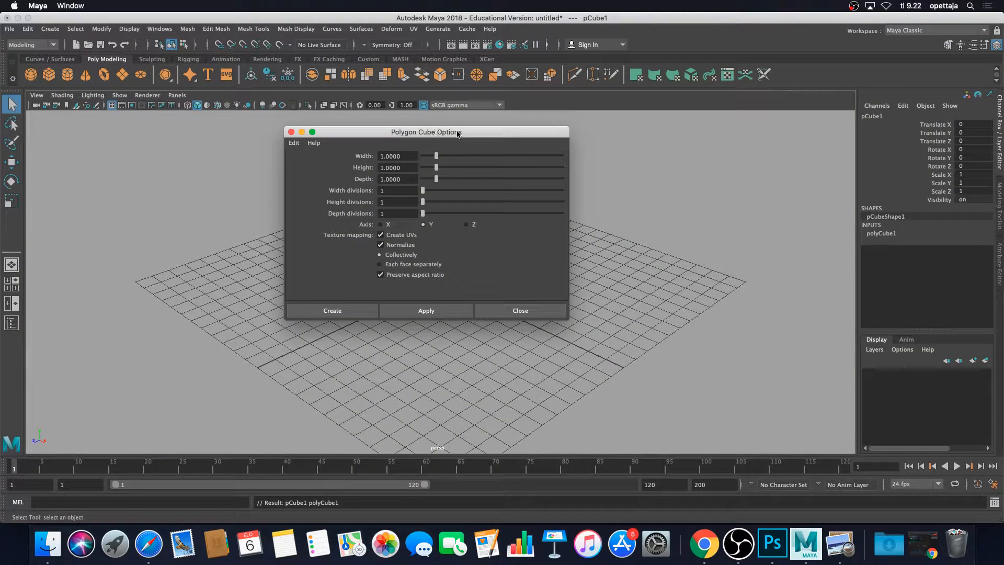
{"action": "left_click_drag", "start_coordinate": [457, 134], "coordinate": [496, 146]}
{"action": "left_click_drag", "start_coordinate": [608, 333], "coordinate": [696, 402]}
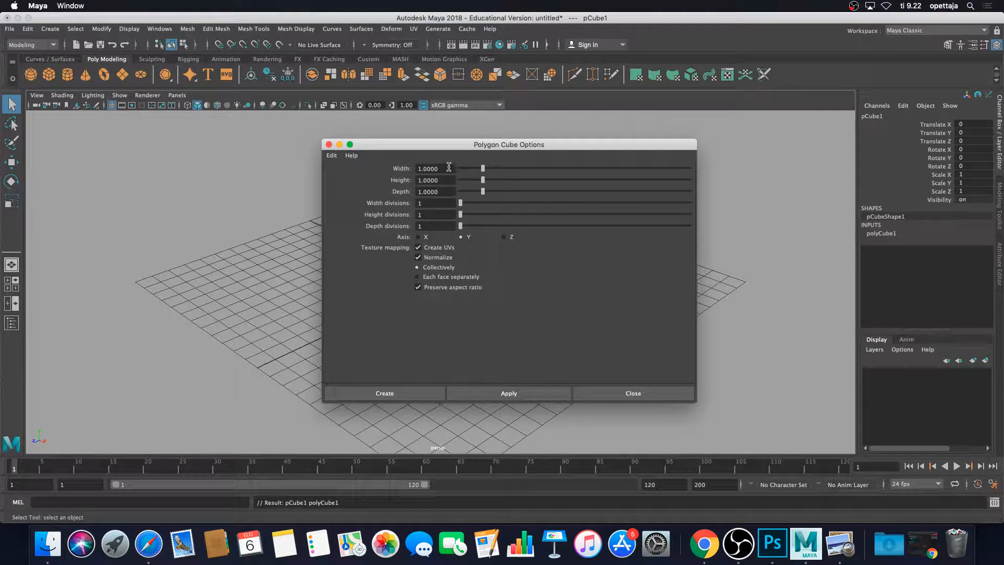
Create a polygon cube with width, height and depth all set to 5.
{"action": "left_click_drag", "start_coordinate": [448, 168], "coordinate": [393, 167]}
{"action": "type", "text": "6"}
{"action": "key", "text": "Tab"}
{"action": "type", "text": "5"}
{"action": "key", "text": "Tab"}
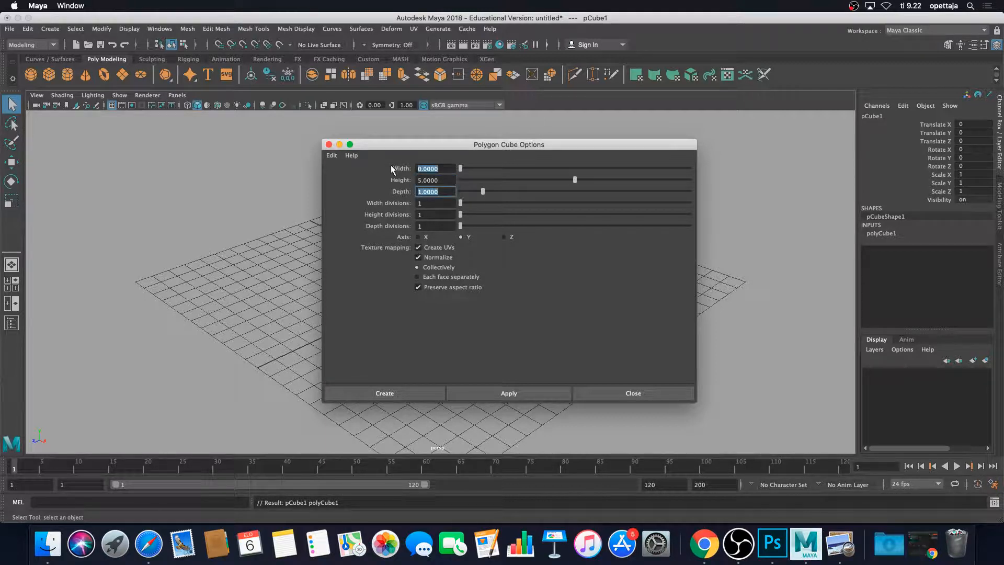
{"action": "type", "text": "5"}
{"action": "left_click_drag", "start_coordinate": [454, 170], "coordinate": [412, 168]}
{"action": "type", "text": "5"}
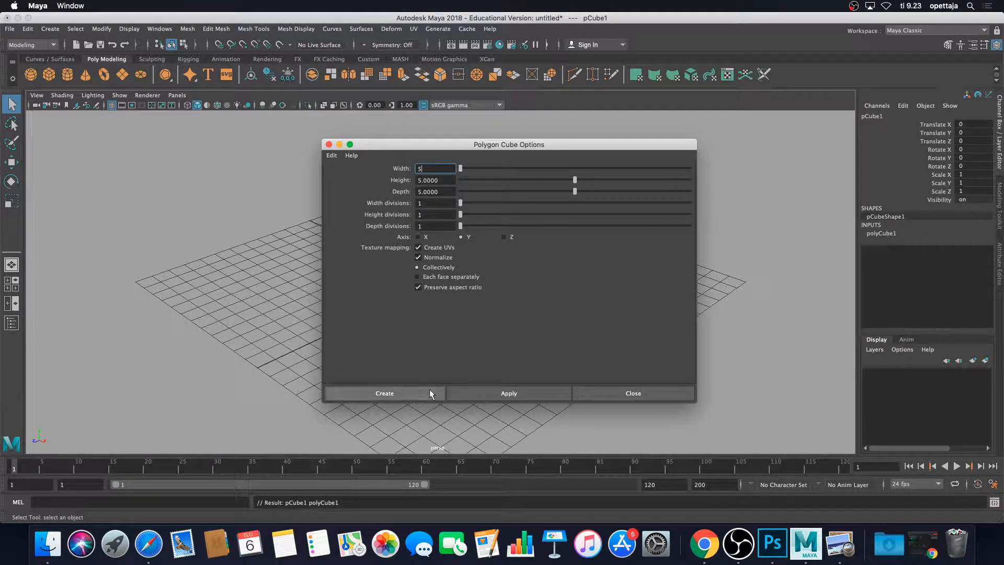
{"action": "left_click", "coordinate": [401, 391]}
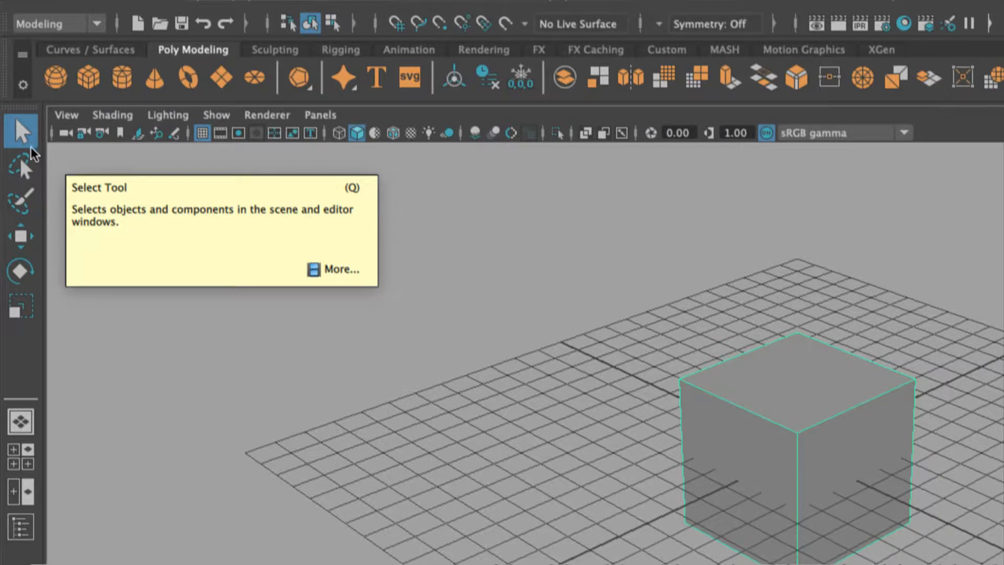
Deselect the cube by lassoing an empty area of the viewport with the Lasso tool.
{"action": "left_click", "coordinate": [27, 165]}
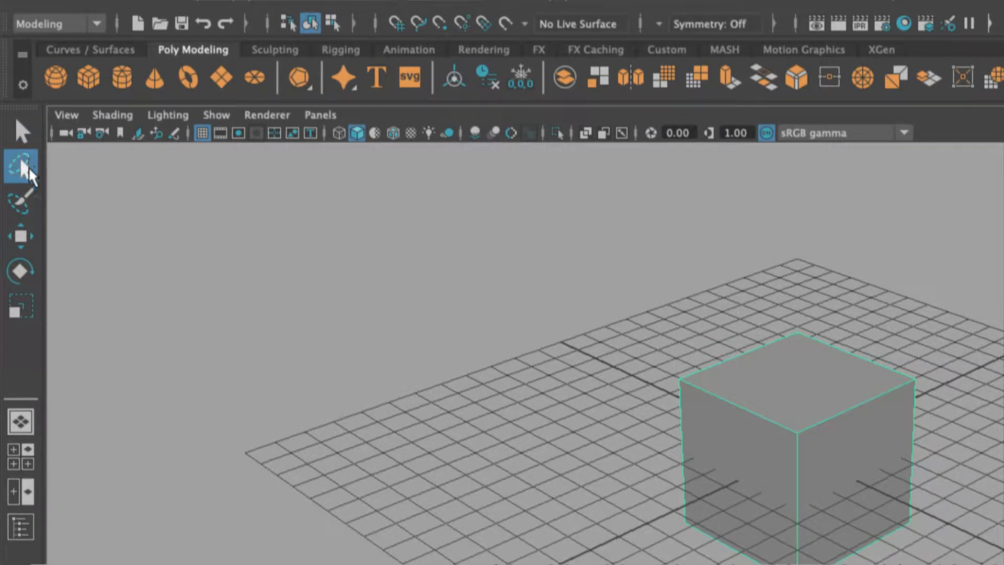
{"action": "mouse_move", "coordinate": [194, 240]}
{"action": "left_mouse_down"}
{"action": "mouse_move", "coordinate": [347, 274]}
{"action": "mouse_move", "coordinate": [225, 252]}
{"action": "mouse_move", "coordinate": [264, 311]}
{"action": "left_mouse_up"}
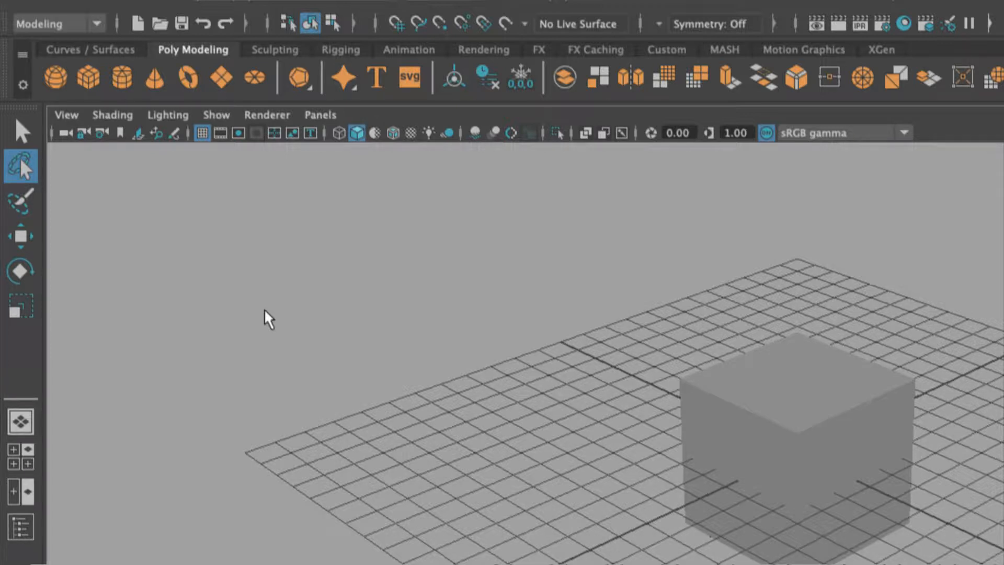
Switch to the Paint Selection tool and then to the Move tool.
{"action": "left_click", "coordinate": [29, 200]}
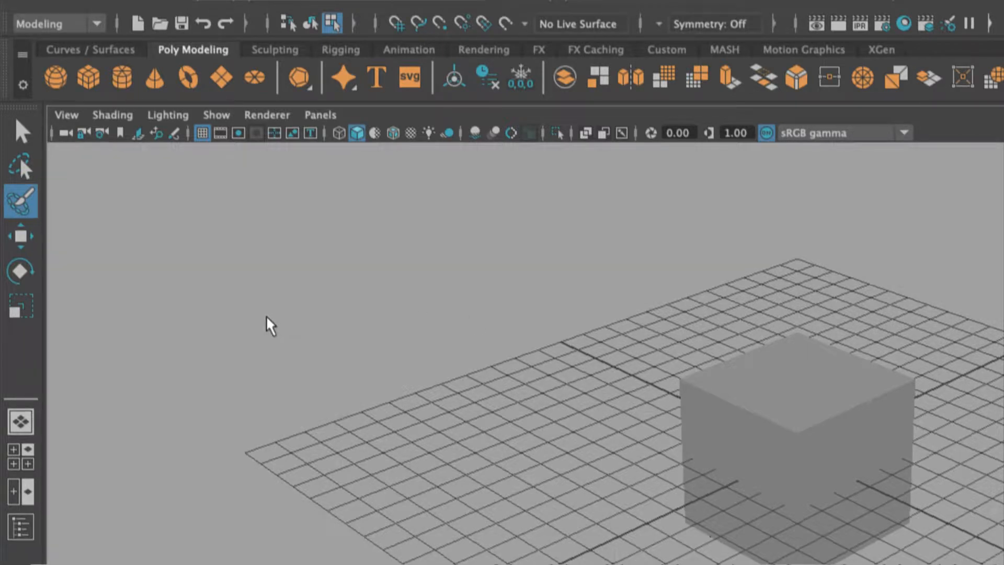
{"action": "left_click", "coordinate": [24, 244]}
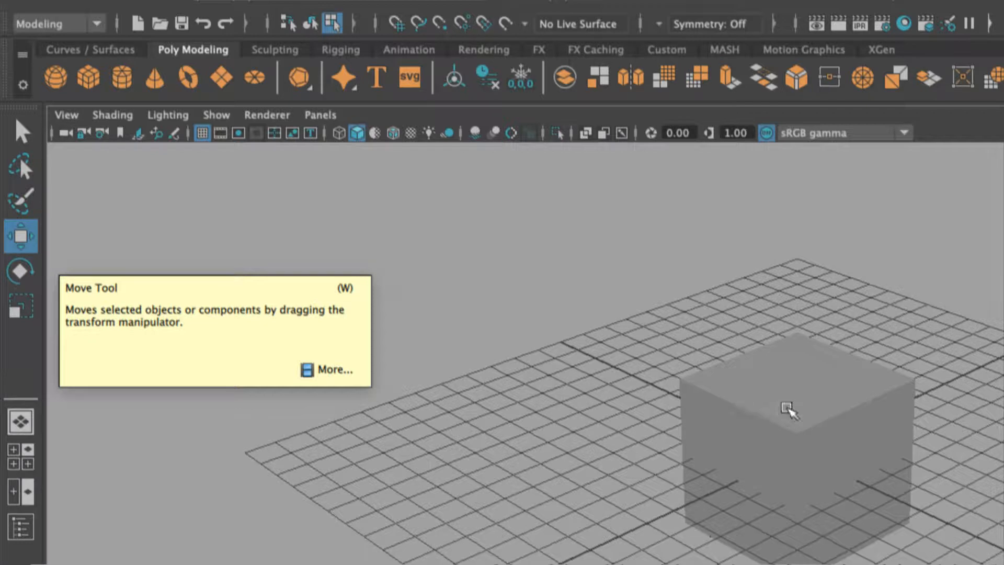
Select the 5-unit cube and move it along one axis away from the small cube with the Move tool.
{"action": "left_click", "coordinate": [767, 419]}
{"action": "right_click_drag", "start_coordinate": [742, 388], "coordinate": [791, 366]}
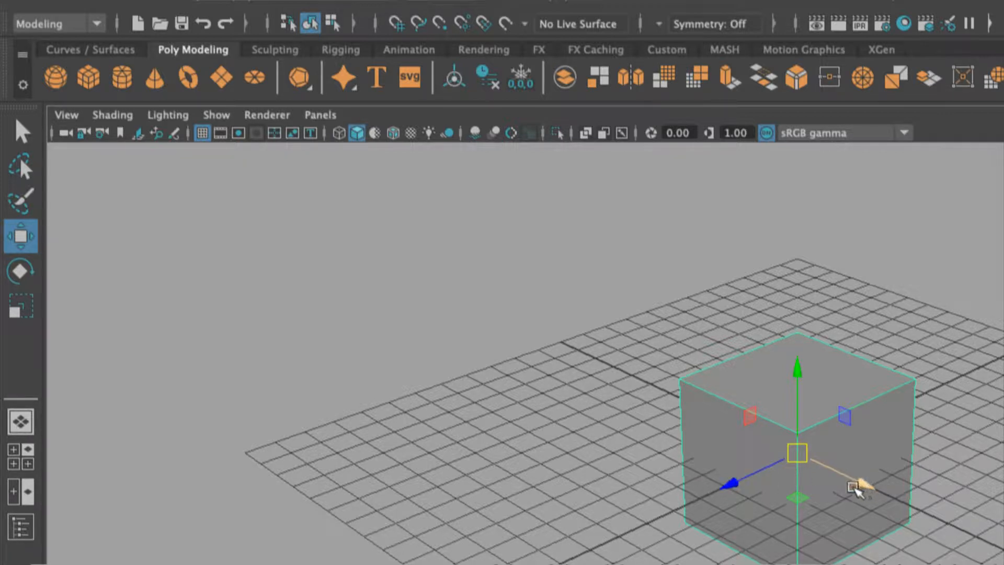
{"action": "left_click_drag", "start_coordinate": [862, 485], "coordinate": [641, 377]}
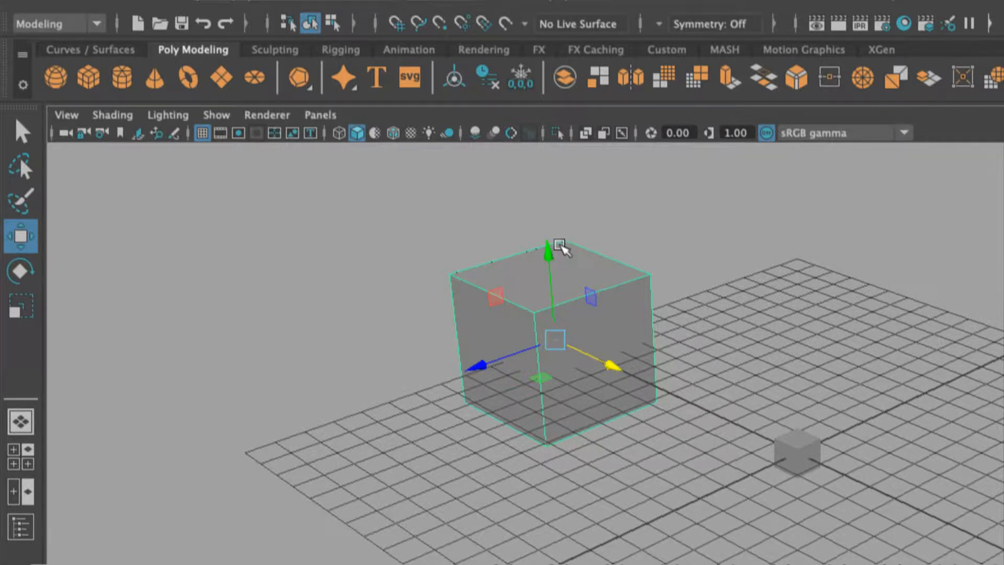
Activate the move manipulator's Y, Z and X handles in turn, then move the large cube freely with its centre handle.
{"action": "left_click", "coordinate": [547, 252]}
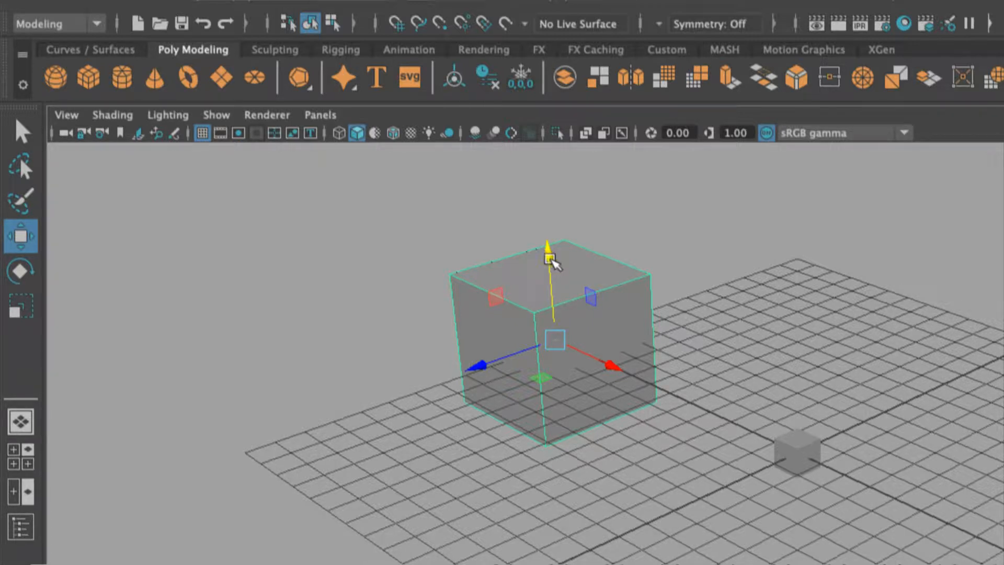
{"action": "left_click", "coordinate": [477, 365]}
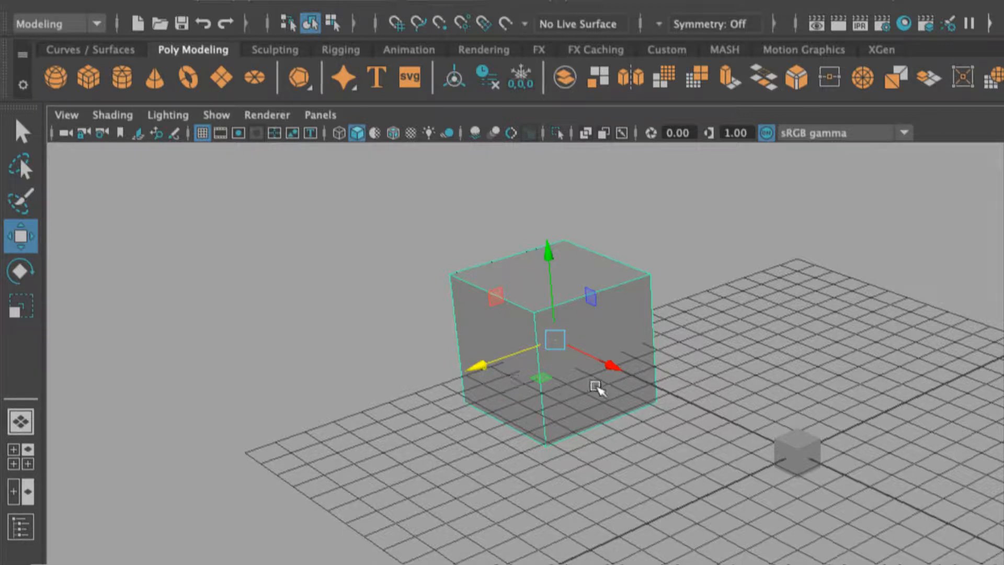
{"action": "left_click", "coordinate": [610, 366]}
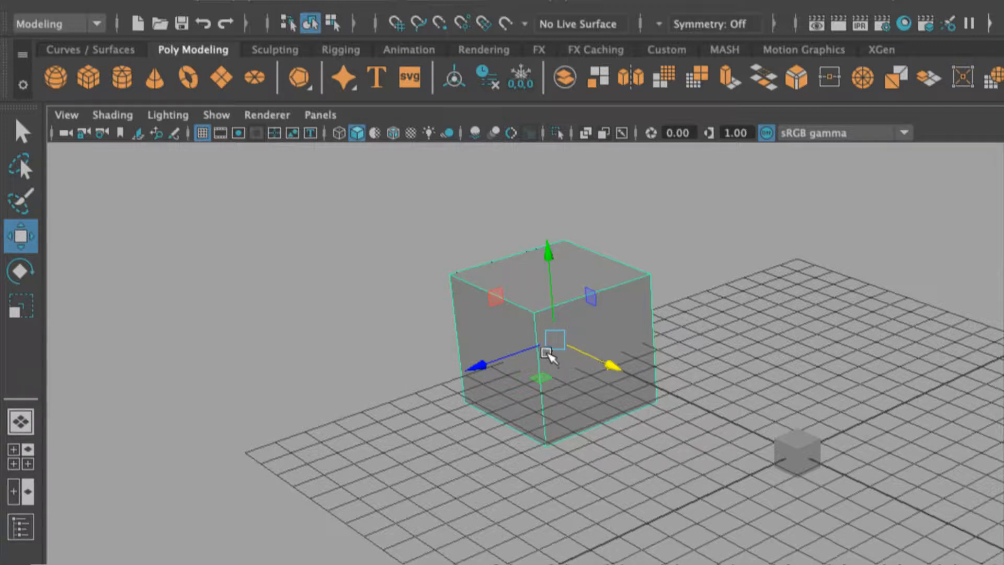
{"action": "left_click_drag", "start_coordinate": [549, 336], "coordinate": [462, 283]}
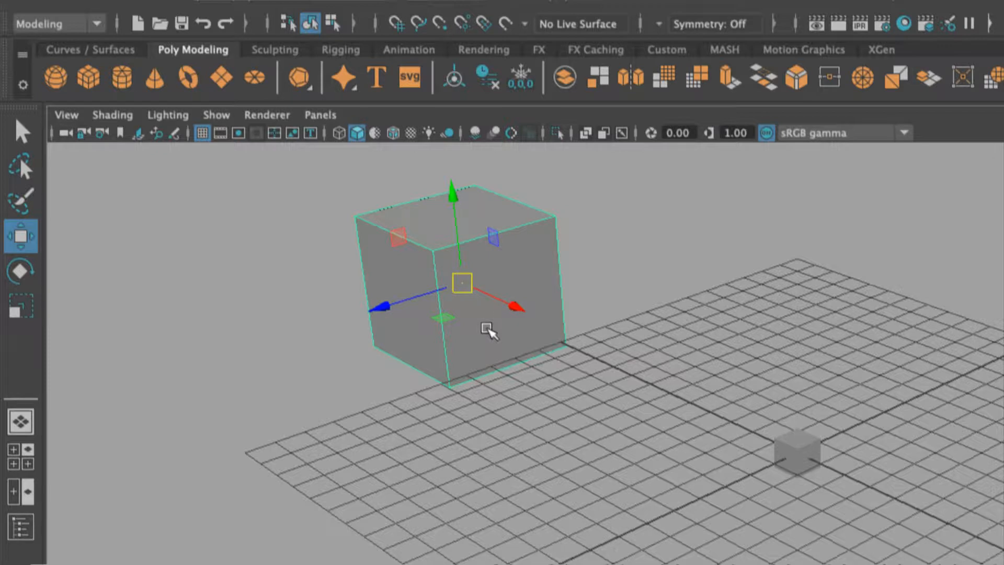
{"action": "left_click_drag", "start_coordinate": [460, 284], "coordinate": [524, 299]}
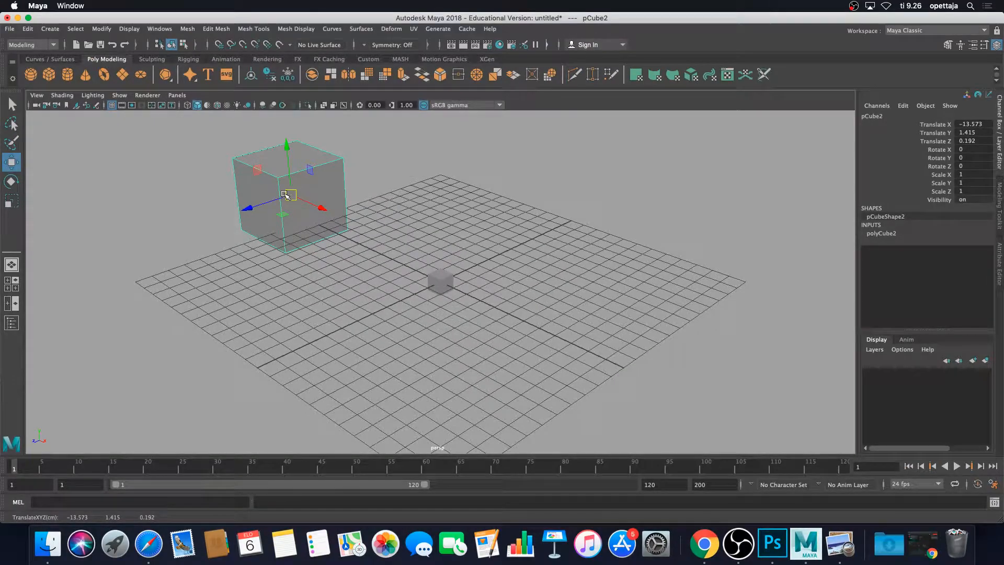
Rotate the large cube about its X axis with the Rotate tool, undoing a first rotation attempt.
{"action": "left_click", "coordinate": [15, 181]}
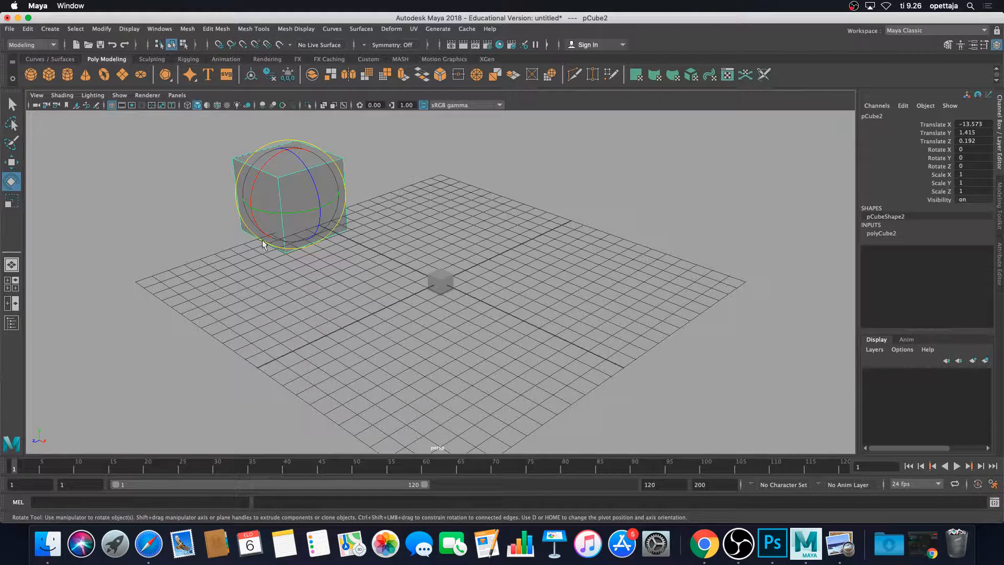
{"action": "left_click_drag", "start_coordinate": [273, 156], "coordinate": [322, 235]}
{"action": "key", "text": "z"}
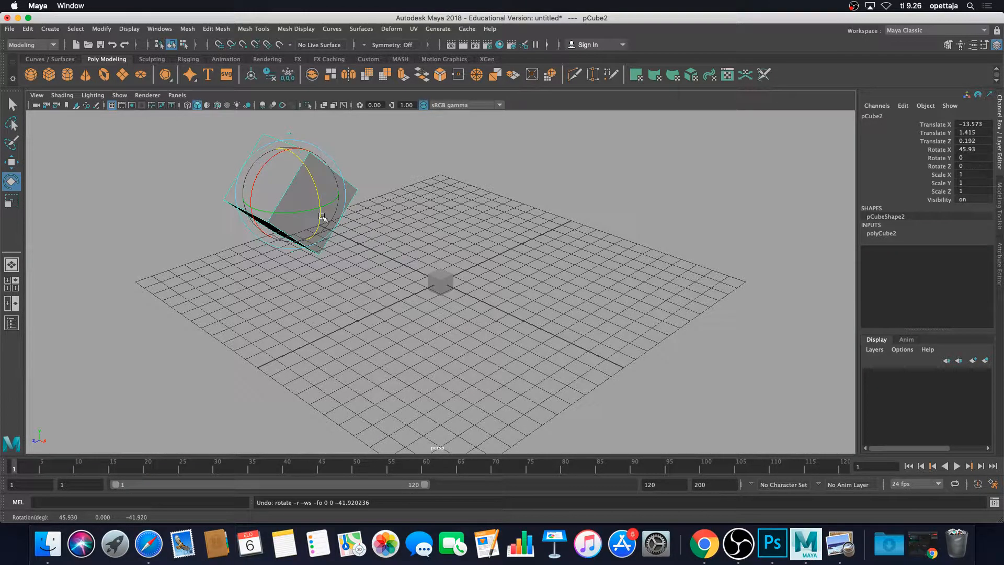
{"action": "key", "text": "z"}
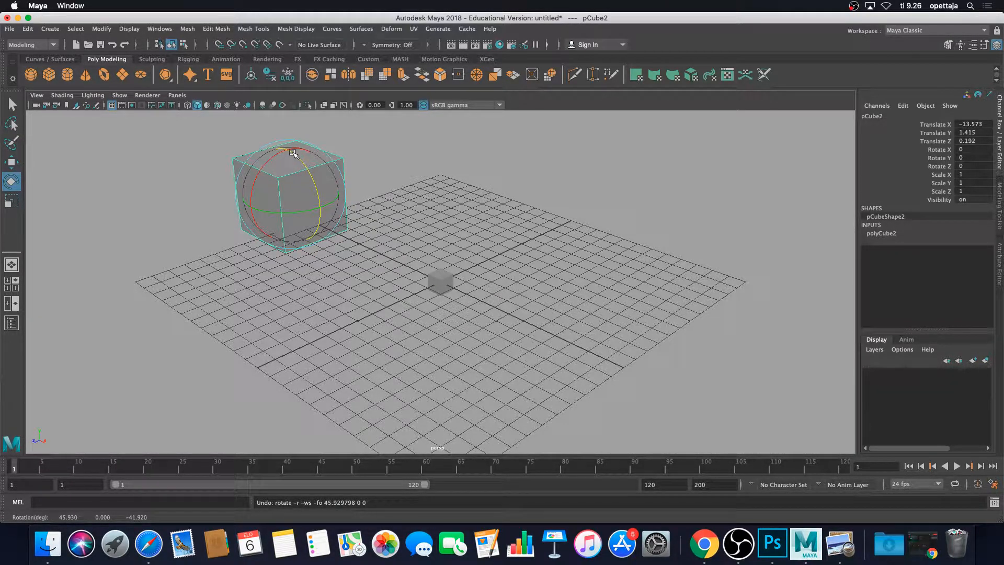
{"action": "left_click_drag", "start_coordinate": [293, 153], "coordinate": [409, 291]}
Select the small cube and rotate it with the rotate manipulator.
{"action": "left_click", "coordinate": [444, 283]}
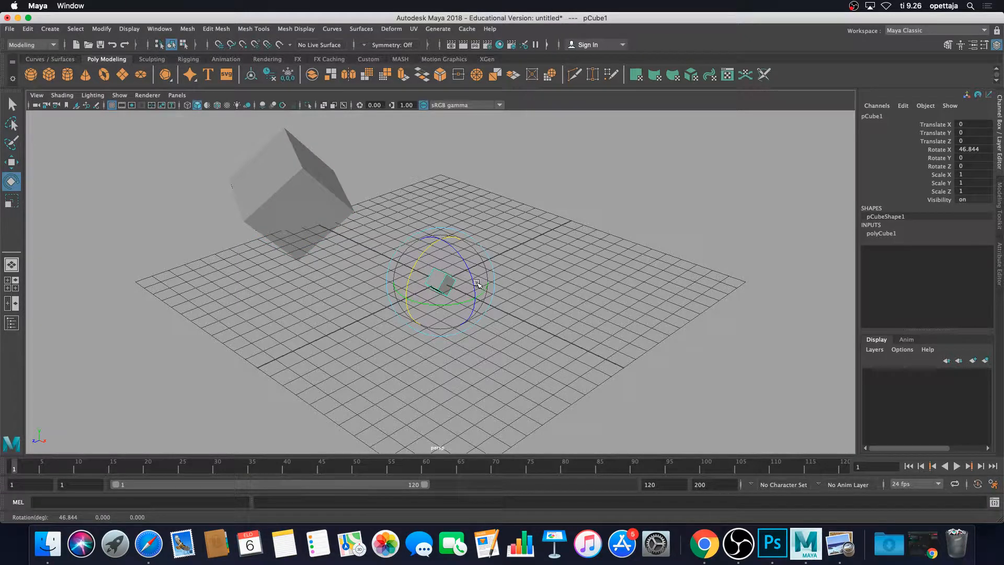
{"action": "left_click_drag", "start_coordinate": [477, 283], "coordinate": [414, 304]}
{"action": "mouse_move", "coordinate": [464, 302]}
{"action": "left_mouse_down"}
{"action": "mouse_move", "coordinate": [484, 288]}
{"action": "mouse_move", "coordinate": [465, 305]}
{"action": "left_mouse_up"}
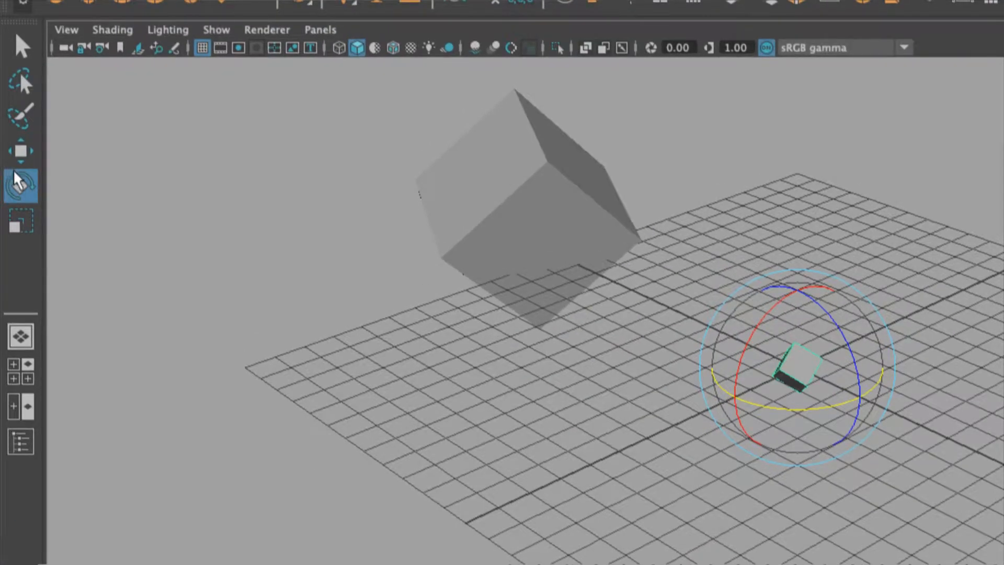
Open the Rotate Tool settings and switch Axis Orientation to Object.
{"action": "double_click", "coordinate": [15, 184]}
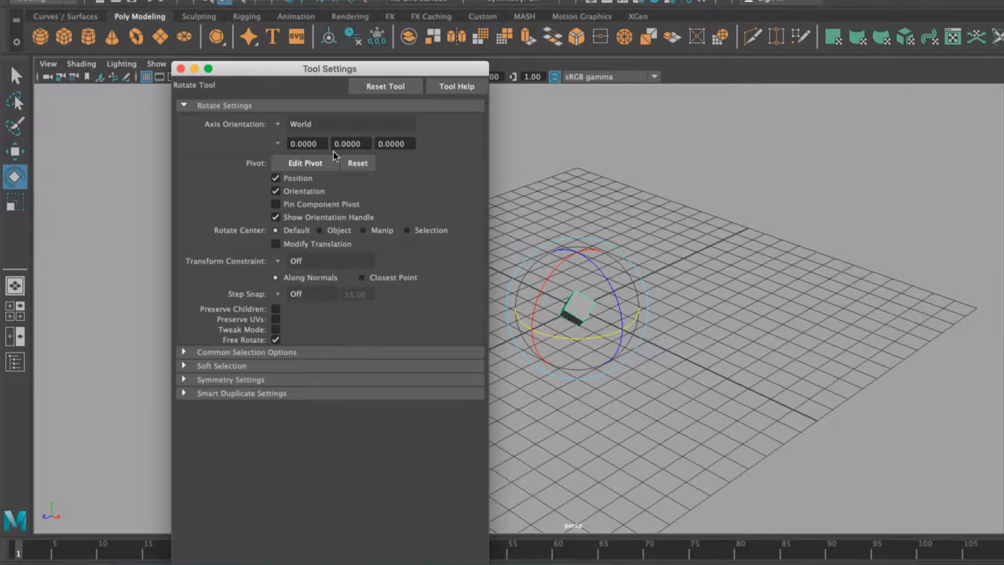
{"action": "left_click_drag", "start_coordinate": [270, 71], "coordinate": [733, 111]}
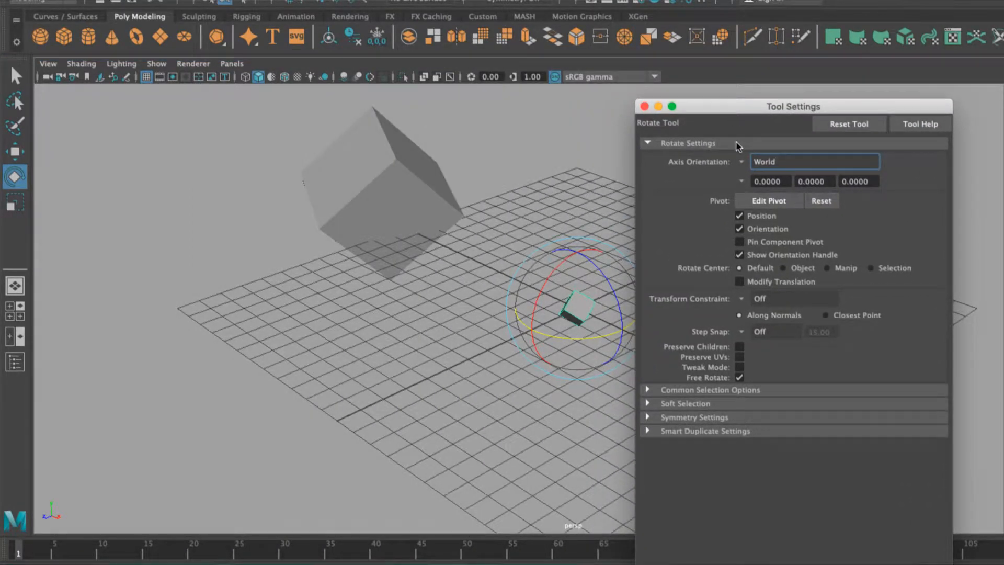
{"action": "left_click", "coordinate": [741, 163]}
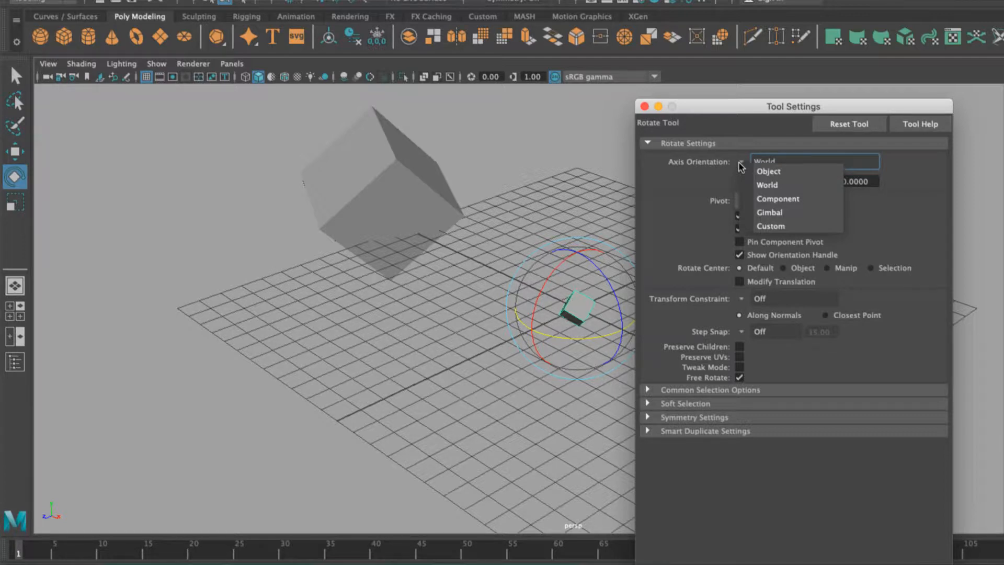
{"action": "left_click", "coordinate": [765, 173]}
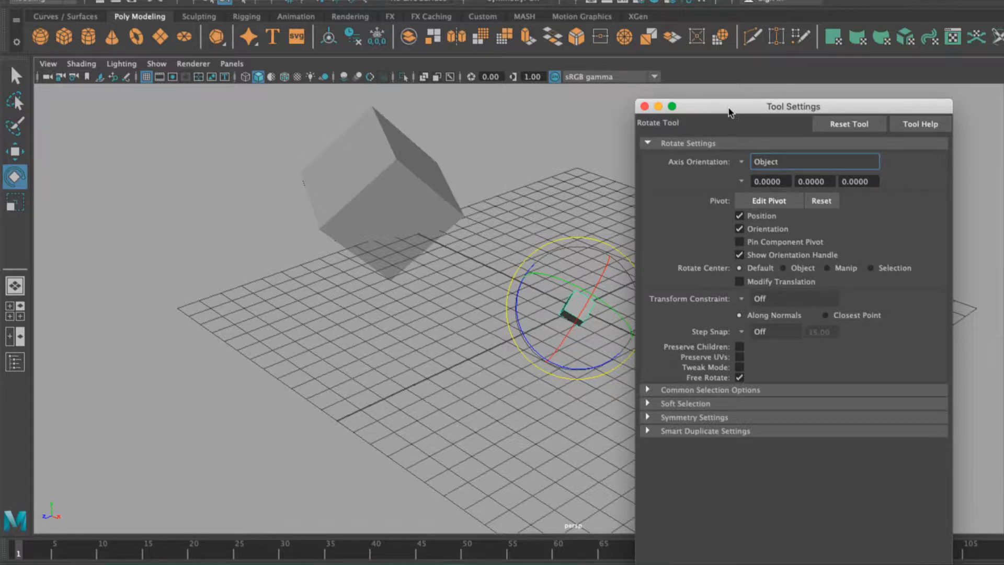
{"action": "left_click_drag", "start_coordinate": [729, 107], "coordinate": [774, 104]}
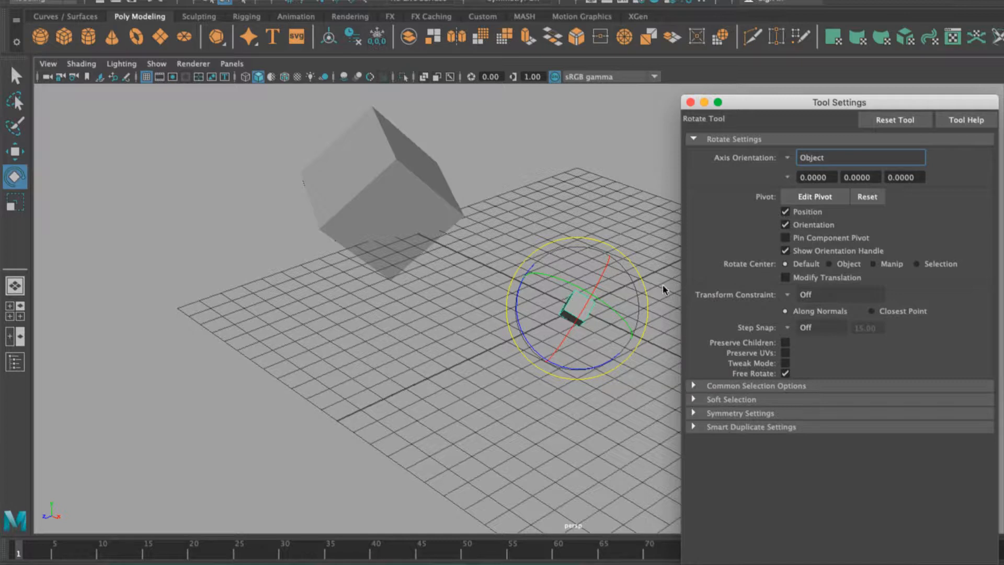
Toggle the rotate Axis Orientation to World and back to Object.
{"action": "left_click", "coordinate": [798, 160]}
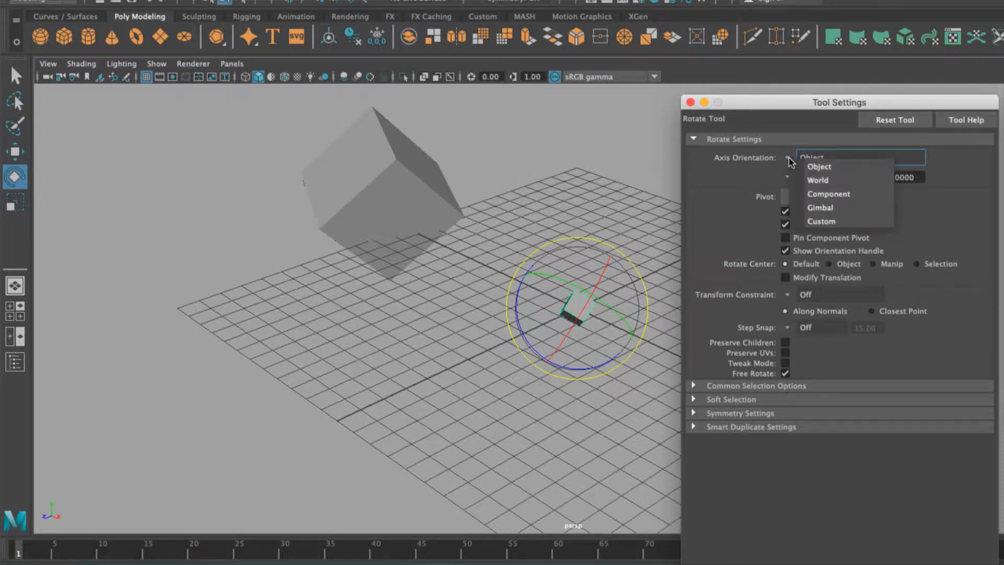
{"action": "left_click", "coordinate": [818, 177]}
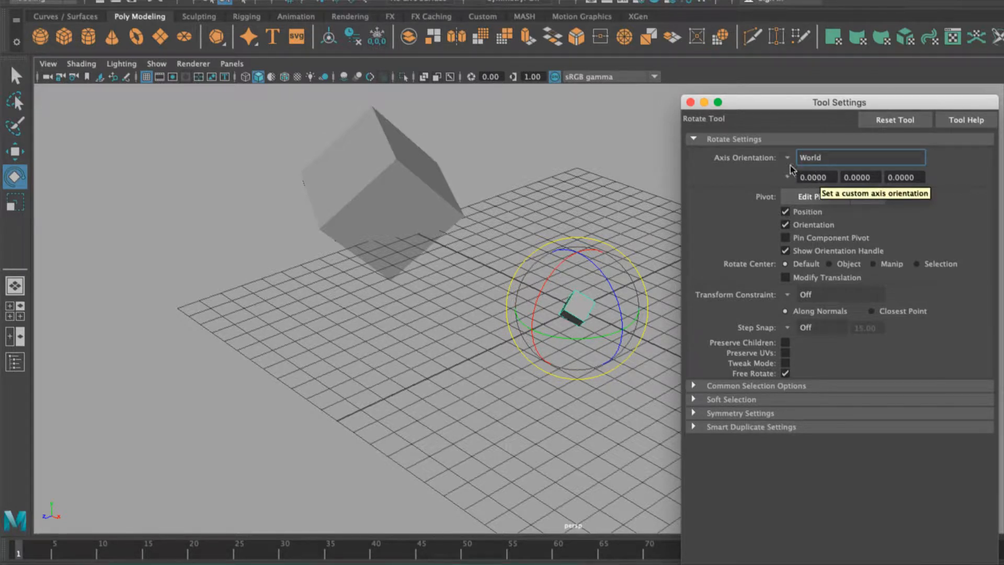
{"action": "left_click", "coordinate": [790, 163]}
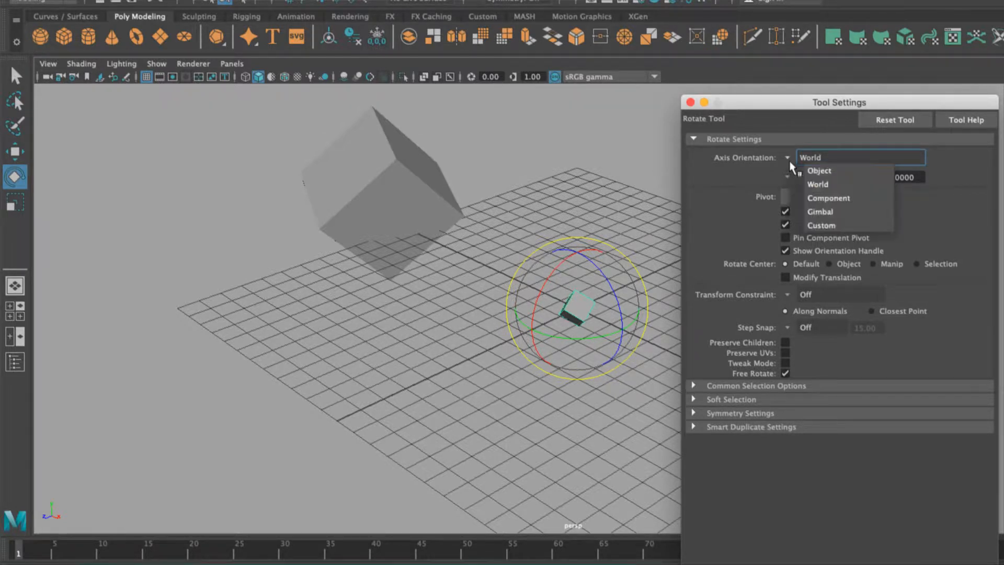
{"action": "left_click", "coordinate": [814, 171]}
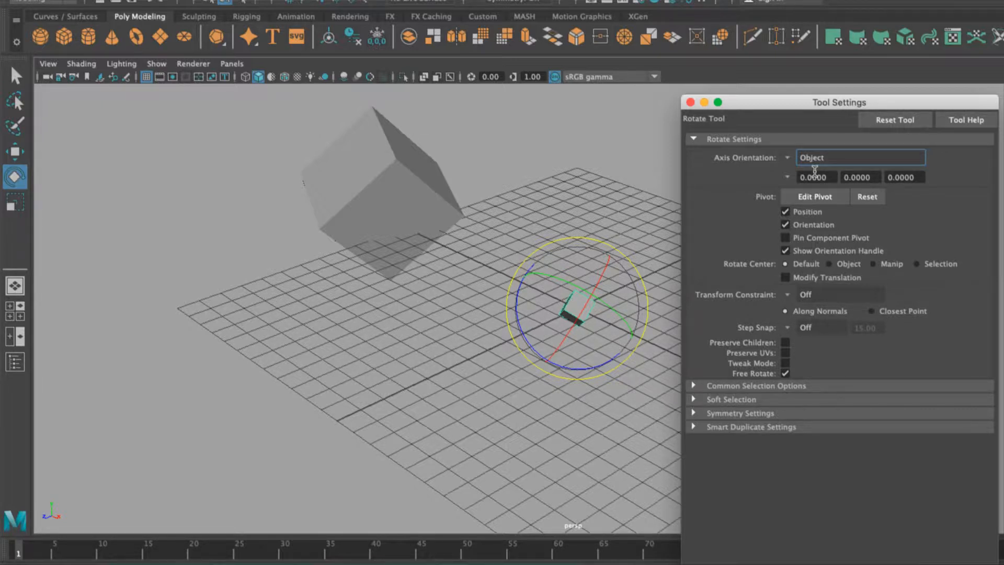
Set the rotate Axis Orientation back to World and close the Tool Settings.
{"action": "left_click", "coordinate": [787, 159]}
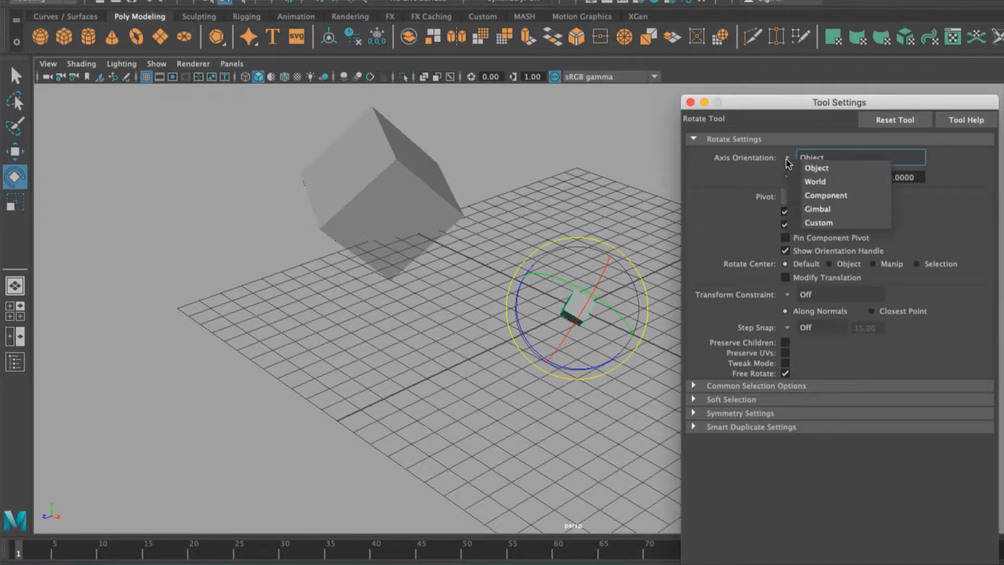
{"action": "left_click", "coordinate": [815, 182]}
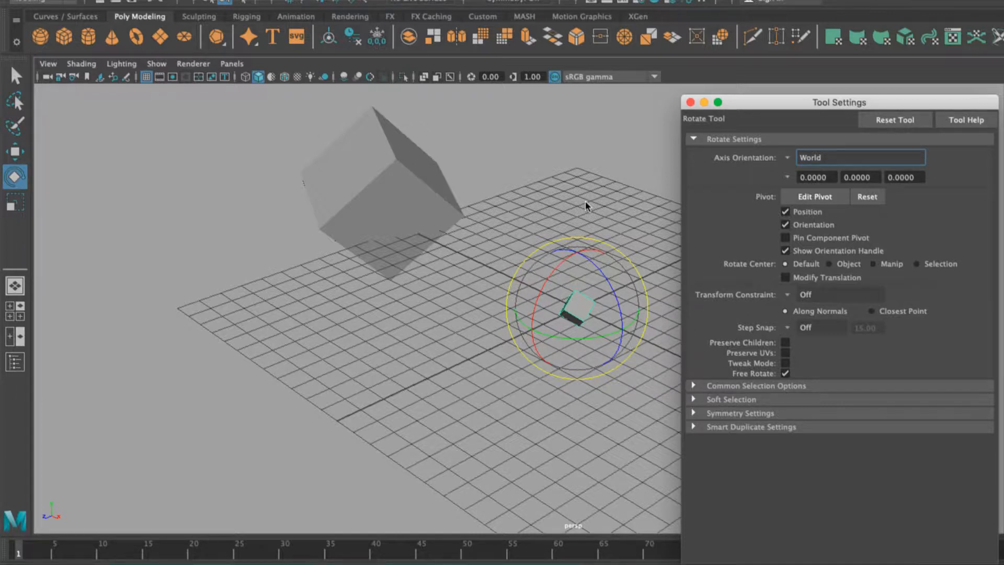
{"action": "left_click", "coordinate": [690, 102]}
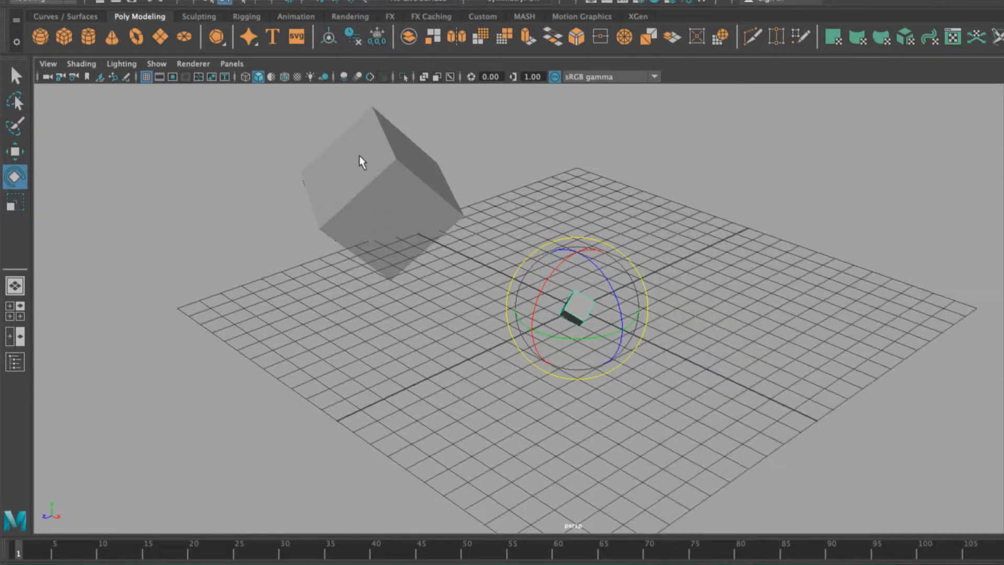
Switch to the Scale tool, open its settings and set Axis Orientation to World.
{"action": "left_click", "coordinate": [14, 206]}
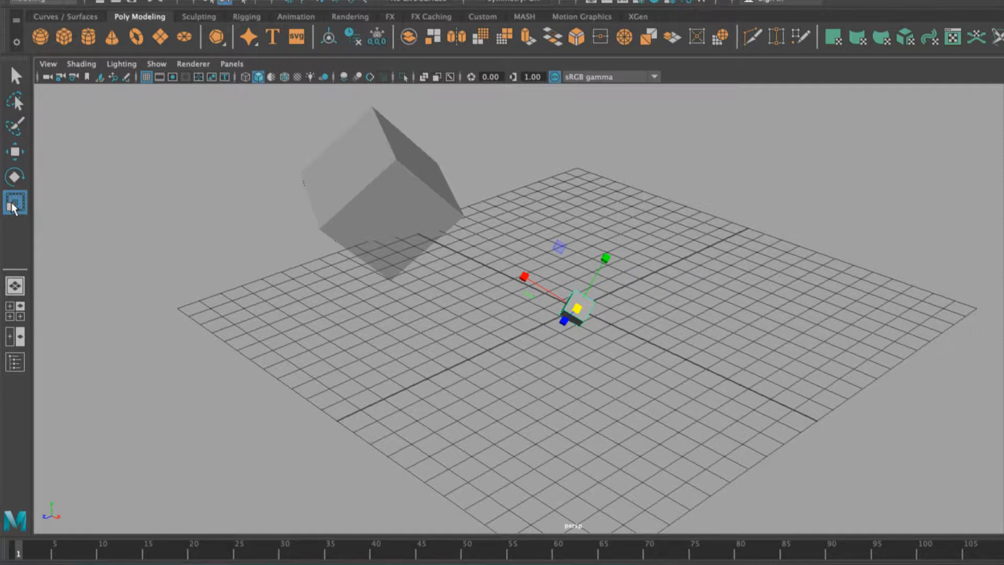
{"action": "double_click", "coordinate": [12, 206]}
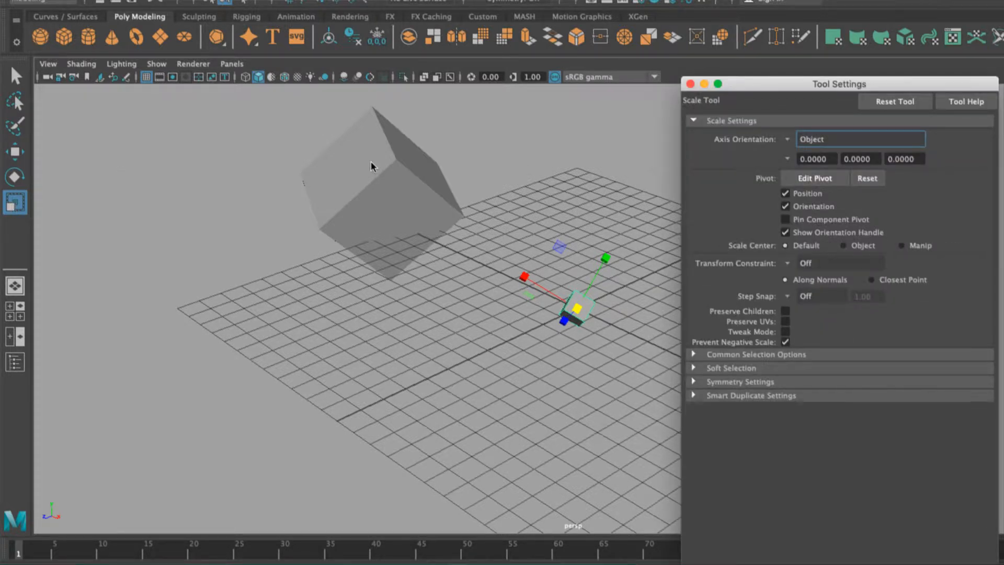
{"action": "mouse_move", "coordinate": [810, 85]}
{"action": "left_mouse_down"}
{"action": "mouse_move", "coordinate": [807, 56]}
{"action": "mouse_move", "coordinate": [815, 90]}
{"action": "left_mouse_up"}
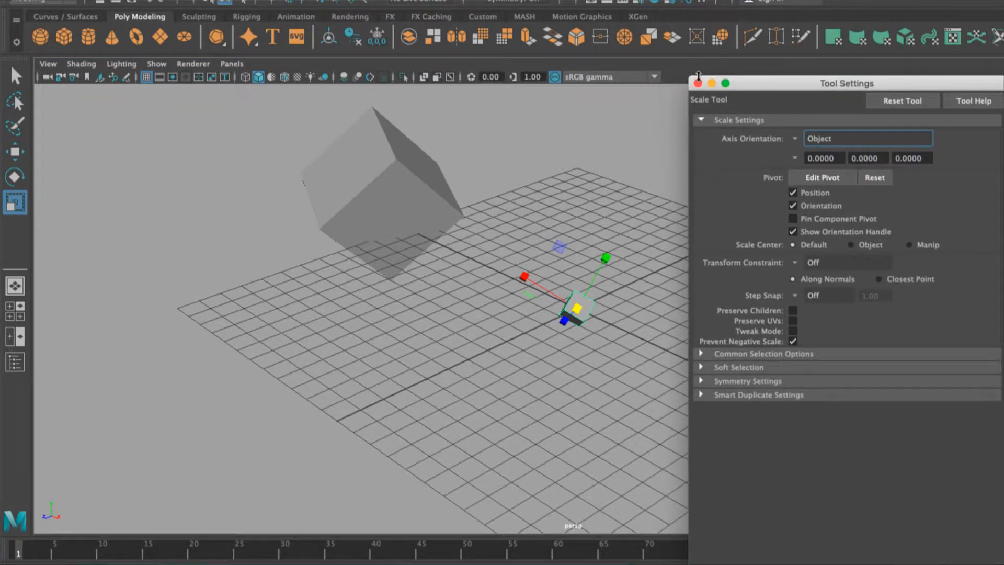
{"action": "left_click", "coordinate": [796, 141]}
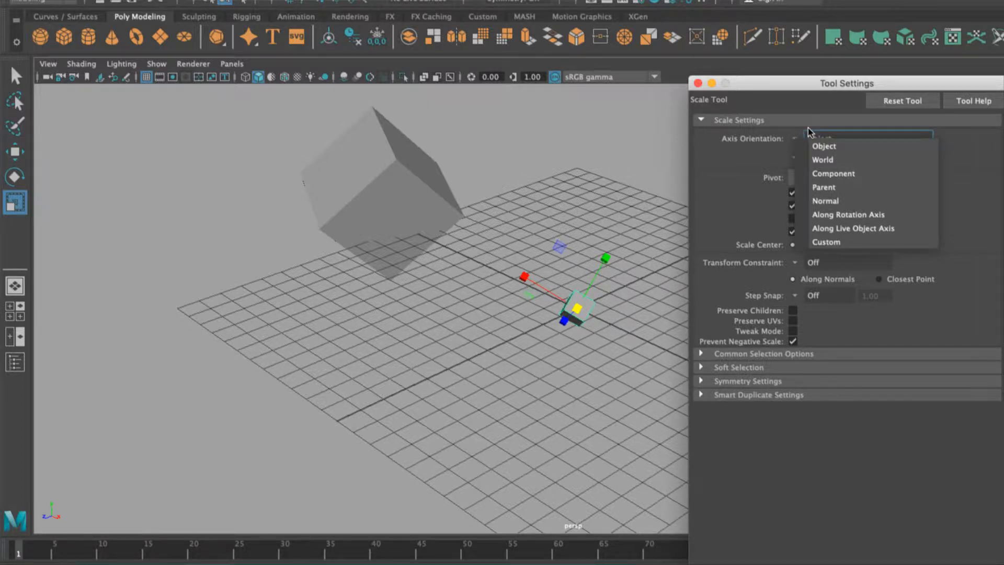
{"action": "left_click", "coordinate": [838, 160]}
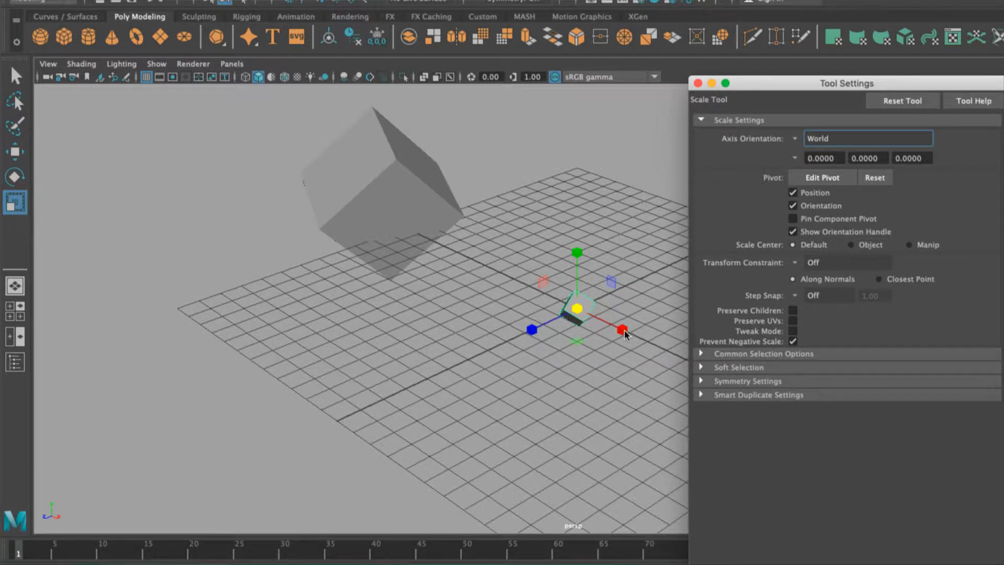
Scale the small cube along its individual X, Z and Y axes with the scale manipulator.
{"action": "left_click_drag", "start_coordinate": [625, 333], "coordinate": [646, 345]}
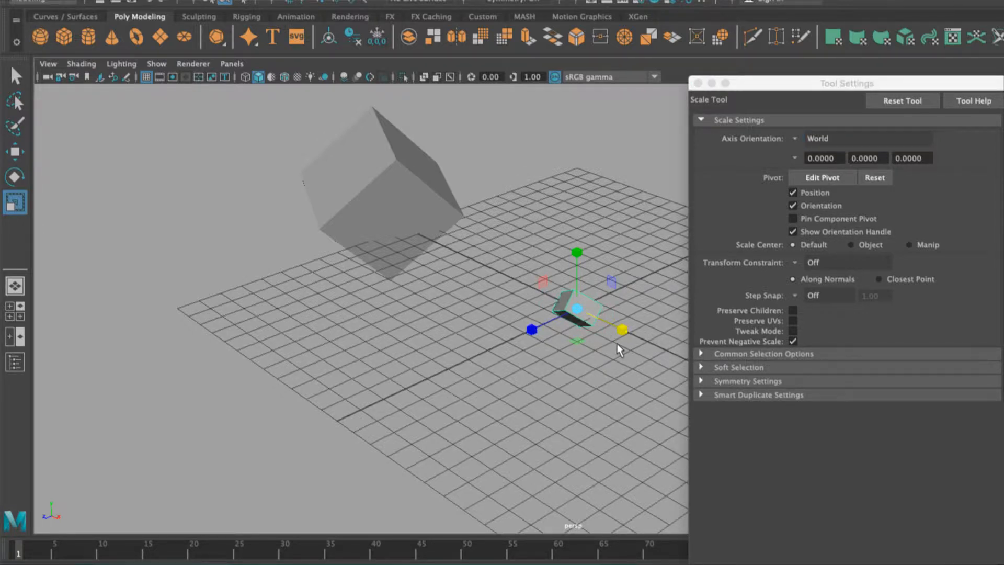
{"action": "left_click_drag", "start_coordinate": [535, 337], "coordinate": [489, 343]}
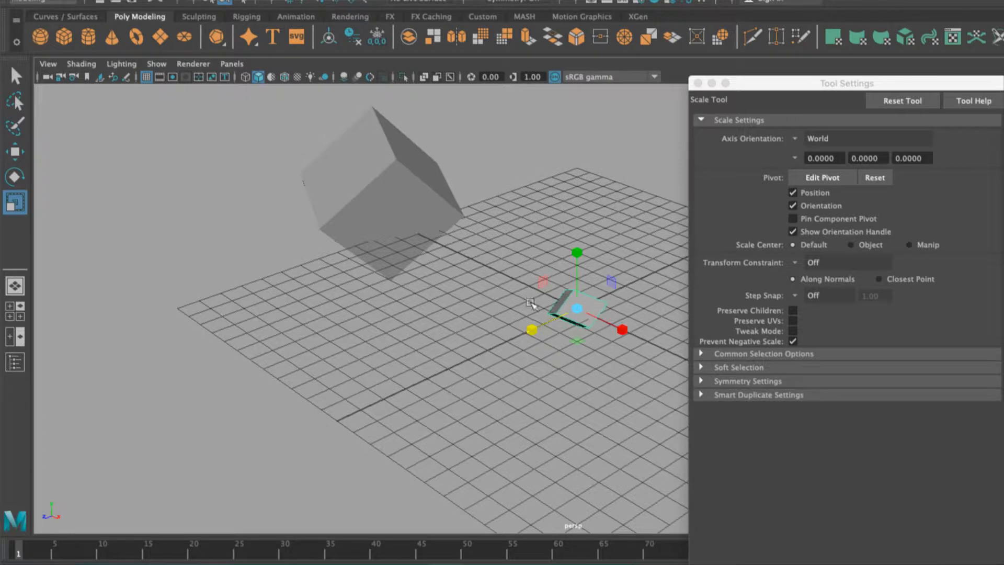
{"action": "left_click_drag", "start_coordinate": [578, 255], "coordinate": [580, 215]}
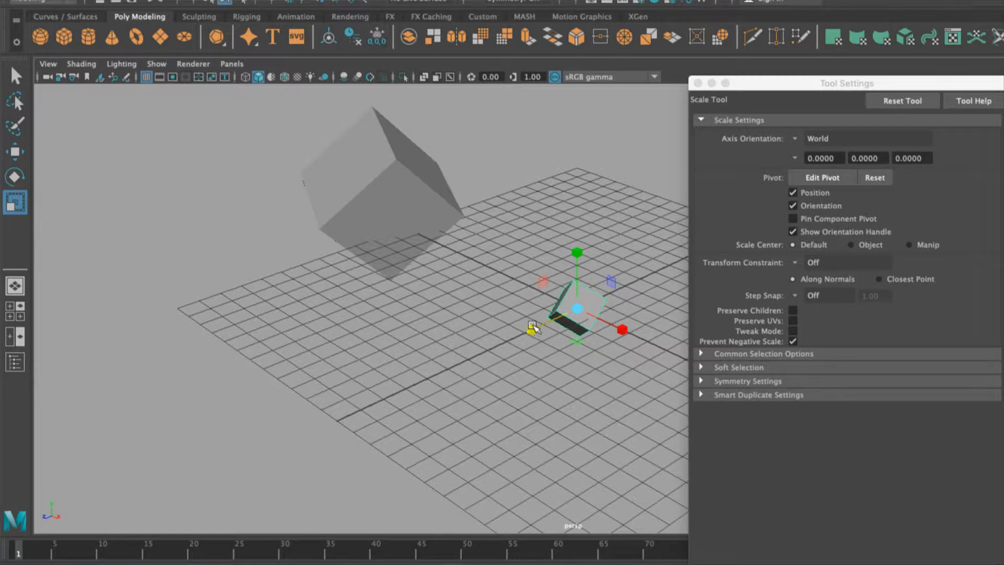
{"action": "left_click", "coordinate": [623, 329]}
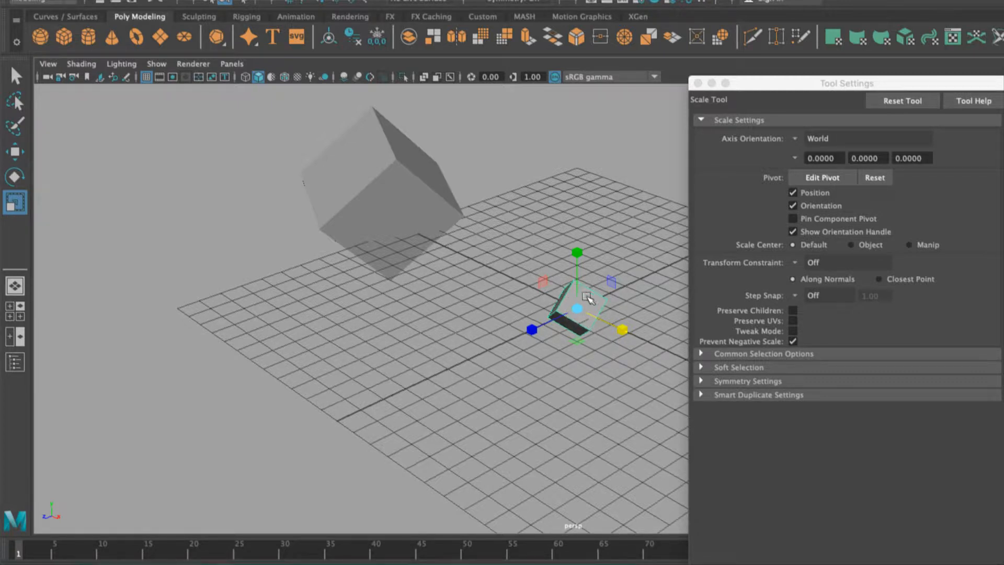
Scale the small cube uniformly larger using the manipulator's centre handle.
{"action": "left_click_drag", "start_coordinate": [577, 308], "coordinate": [606, 353]}
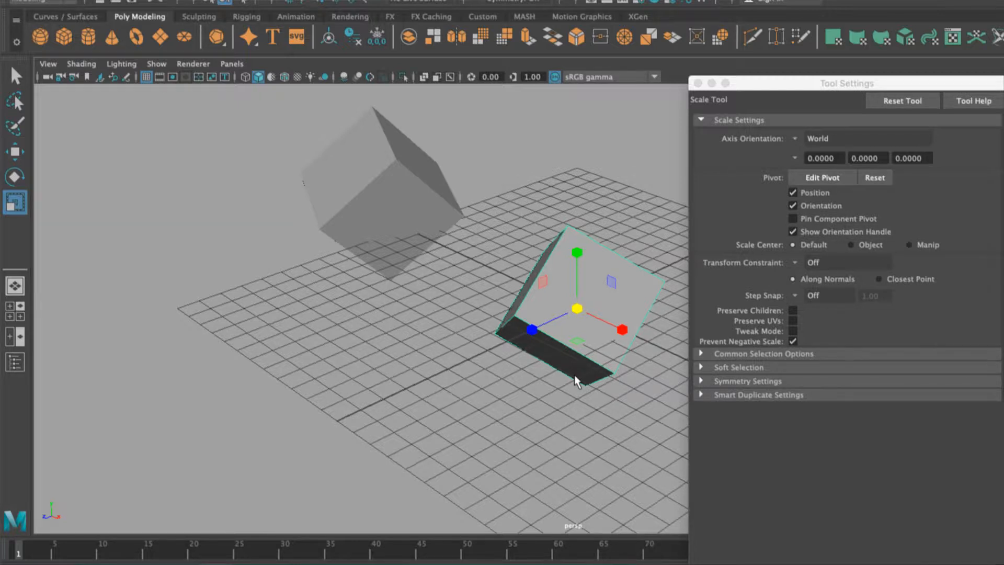
{"action": "left_click_drag", "start_coordinate": [577, 309], "coordinate": [596, 321]}
{"action": "mouse_move", "coordinate": [533, 330]}
{"action": "left_mouse_down"}
{"action": "mouse_move", "coordinate": [546, 327]}
{"action": "mouse_move", "coordinate": [489, 335]}
{"action": "mouse_move", "coordinate": [551, 326]}
{"action": "mouse_move", "coordinate": [486, 343]}
{"action": "mouse_move", "coordinate": [536, 332]}
{"action": "left_mouse_up"}
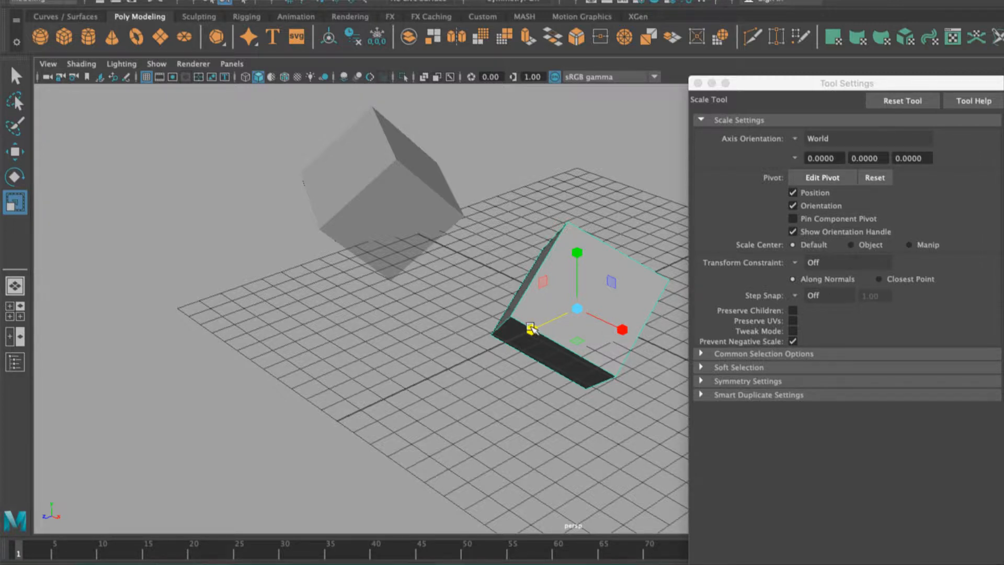
Try scaling the small cube along single axes with the manipulator, flattening and stretching it.
{"action": "left_click_drag", "start_coordinate": [531, 329], "coordinate": [566, 335]}
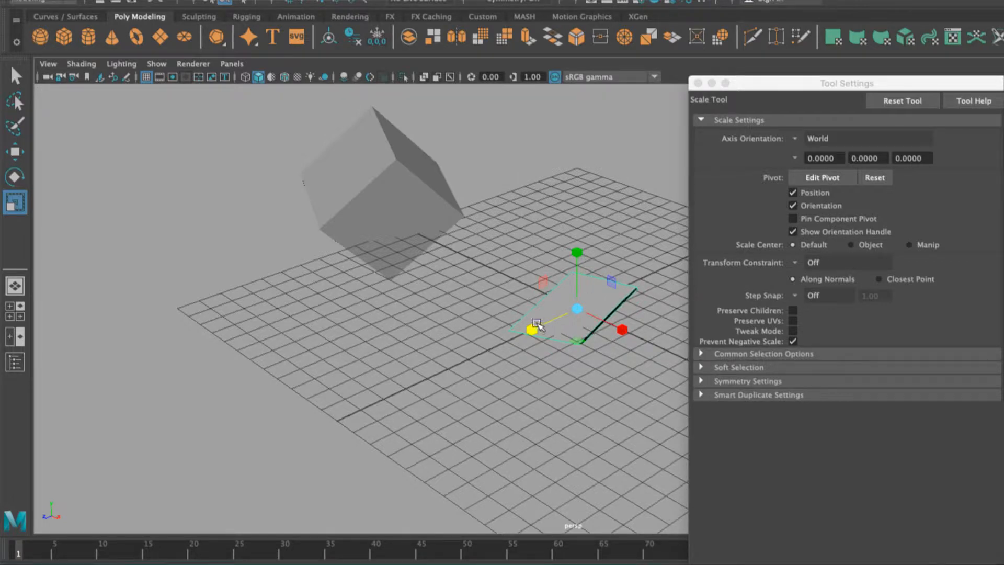
{"action": "left_click_drag", "start_coordinate": [462, 361], "coordinate": [616, 339], "text": "alt"}
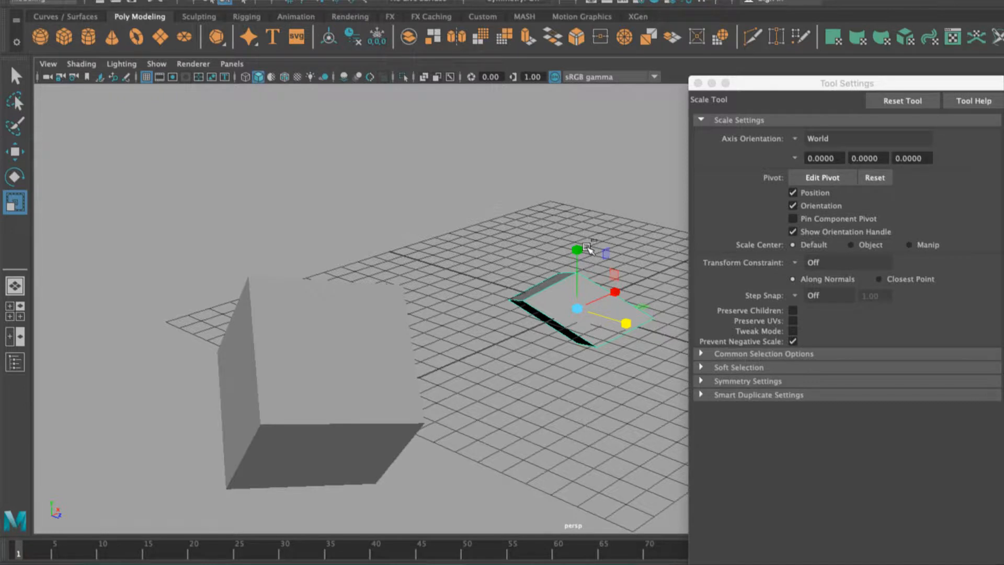
{"action": "left_click_drag", "start_coordinate": [583, 244], "coordinate": [601, 146]}
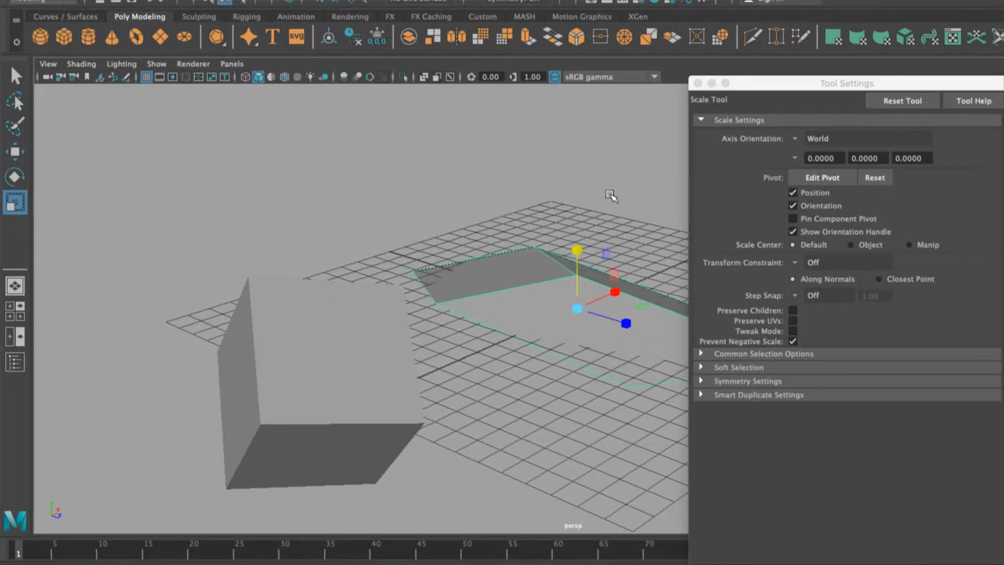
{"action": "left_click_drag", "start_coordinate": [609, 195], "coordinate": [504, 293], "text": "alt"}
{"action": "left_click_drag", "start_coordinate": [490, 233], "coordinate": [477, 129]}
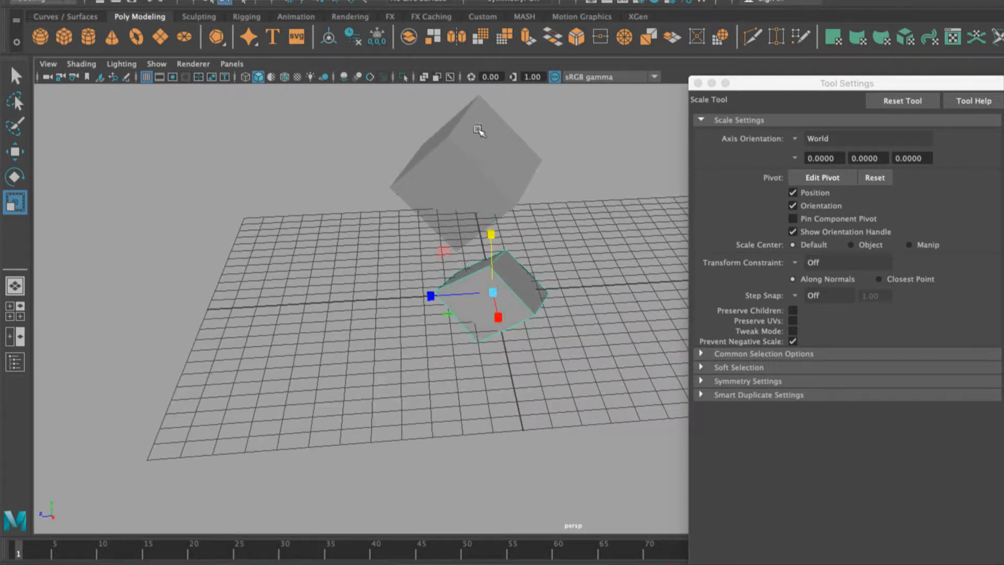
{"action": "left_click_drag", "start_coordinate": [490, 234], "coordinate": [487, 174]}
{"action": "left_click_drag", "start_coordinate": [533, 246], "coordinate": [512, 254], "text": "alt"}
{"action": "left_click", "coordinate": [540, 275]}
{"action": "left_click", "coordinate": [488, 313]}
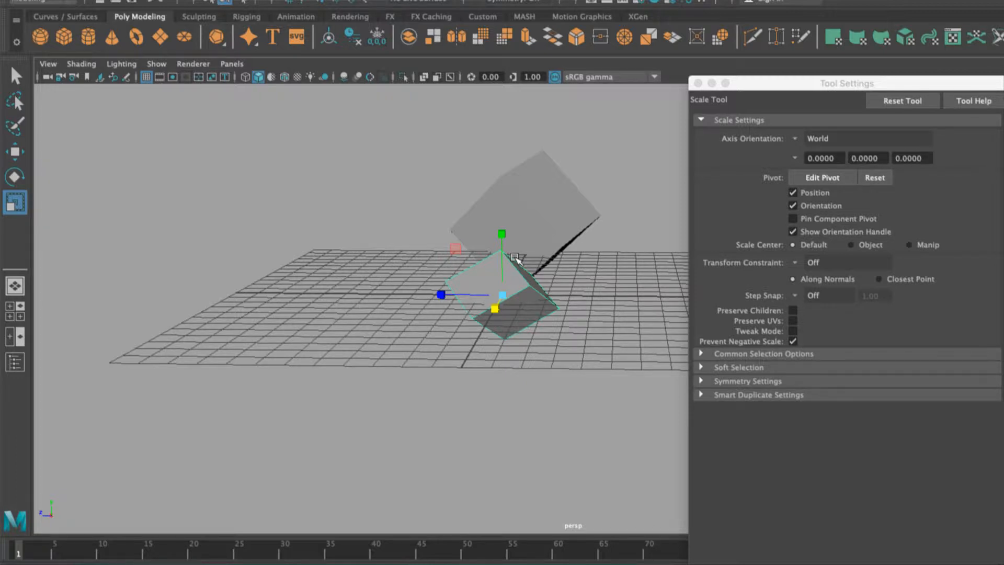
{"action": "left_click_drag", "start_coordinate": [578, 267], "coordinate": [630, 269], "text": "alt"}
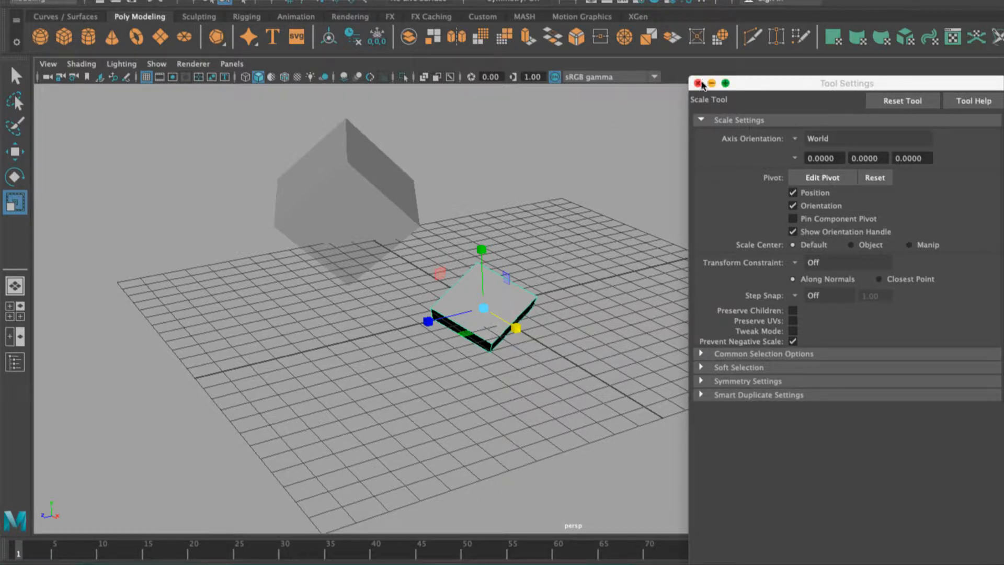
Close the Tool Settings and set the small cube's Translate Y to 10 in the Channel Box.
{"action": "left_click", "coordinate": [699, 84]}
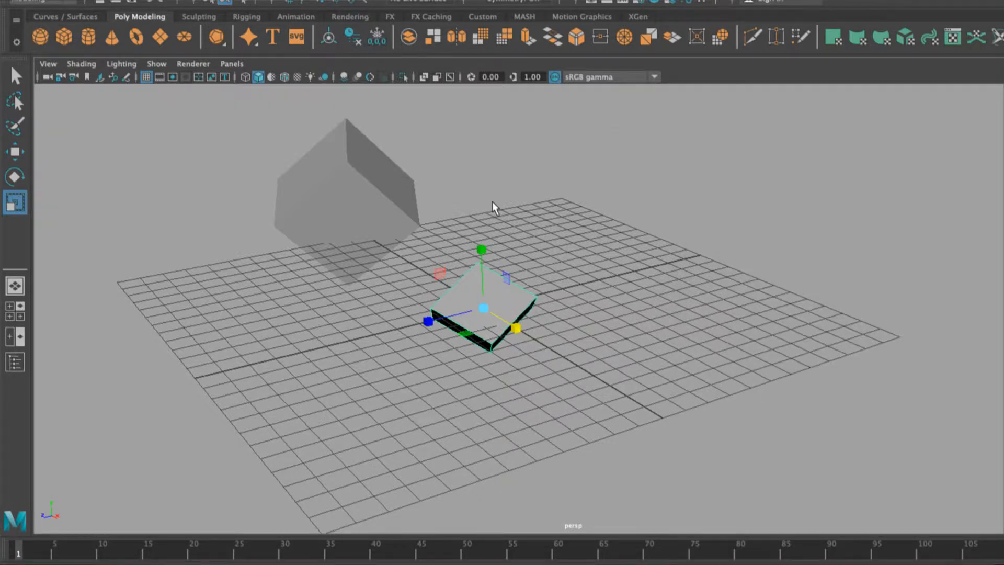
{"action": "scroll", "coordinate": [493, 207], "scroll_direction": "down", "scroll_amount": 3}
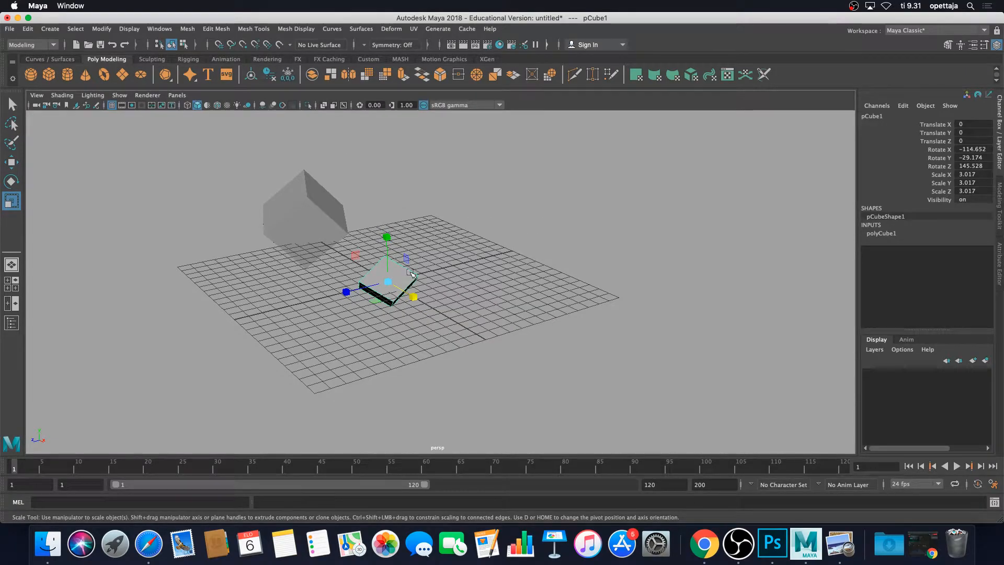
{"action": "left_click_drag", "start_coordinate": [445, 246], "coordinate": [467, 231], "text": "alt"}
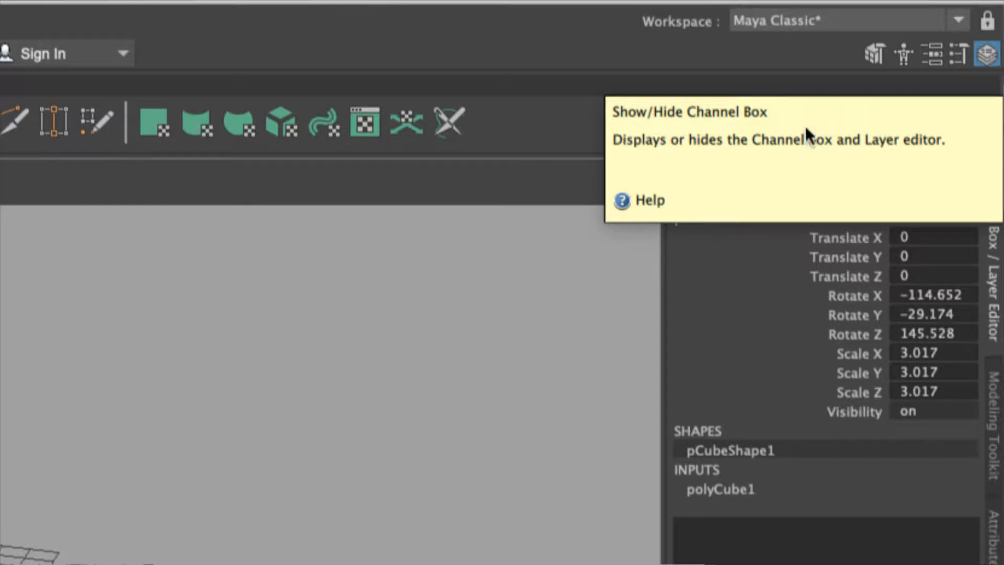
{"action": "left_click", "coordinate": [739, 276]}
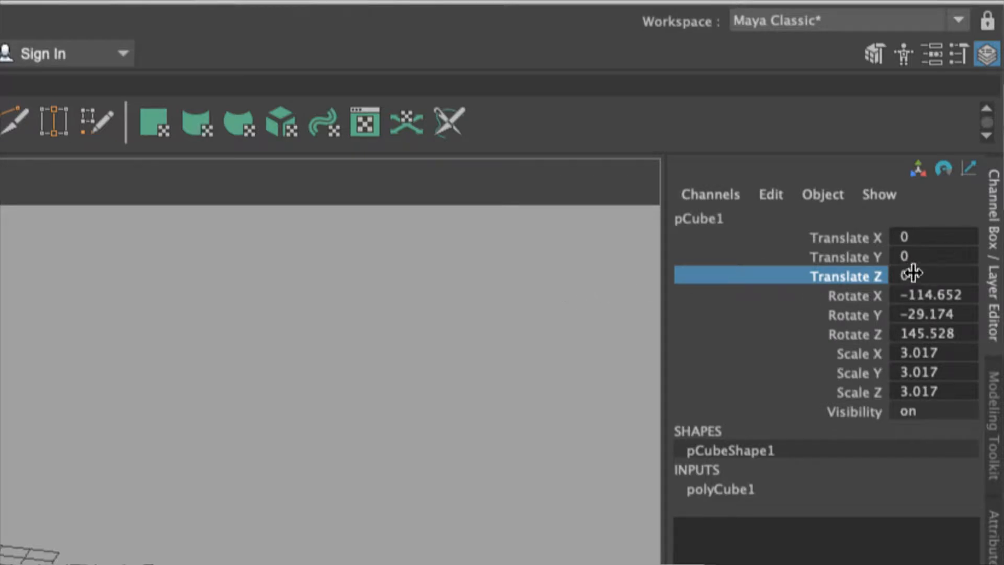
{"action": "left_click", "coordinate": [920, 255]}
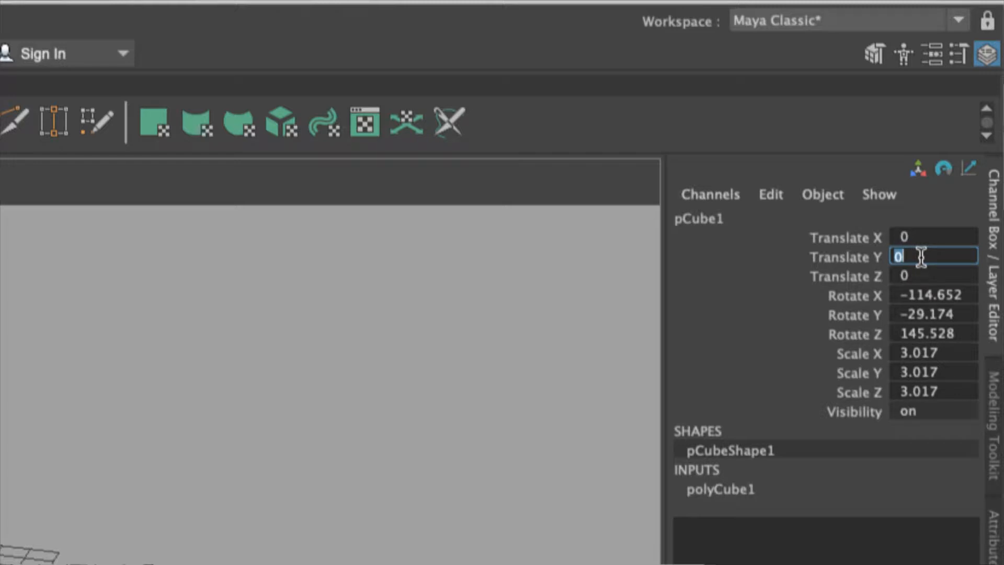
{"action": "left_click", "coordinate": [752, 299]}
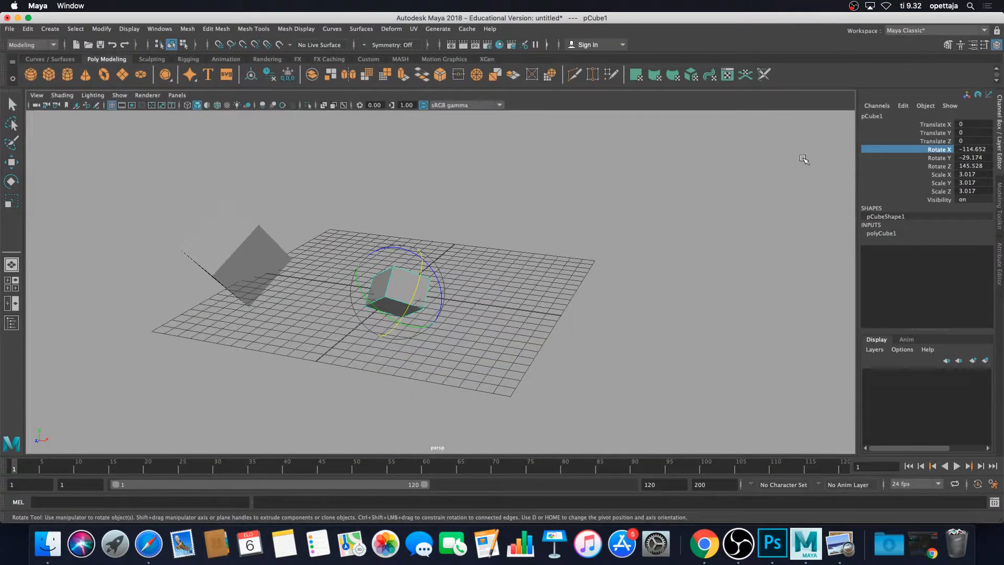
{"action": "double_click", "coordinate": [969, 132]}
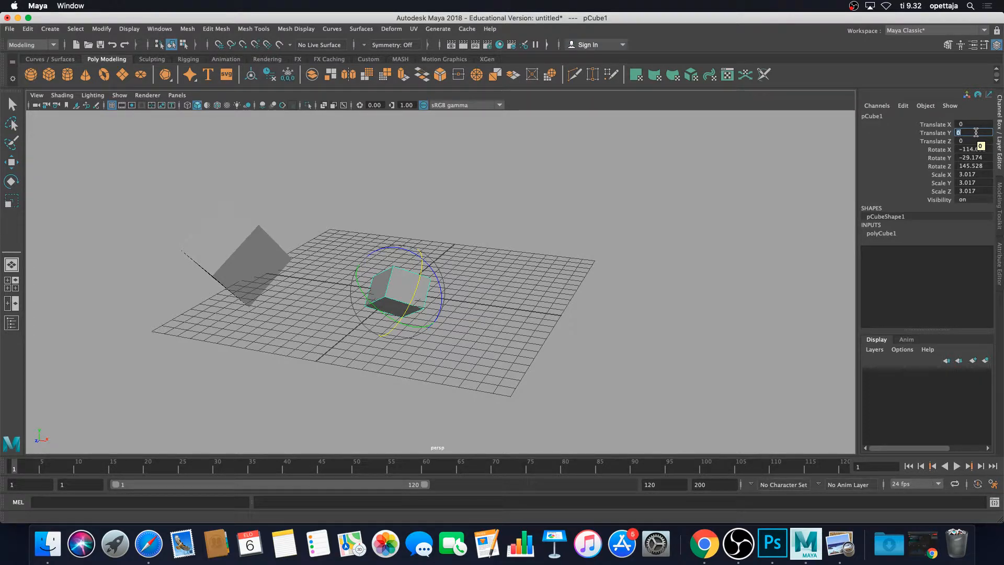
{"action": "key", "text": "Return"}
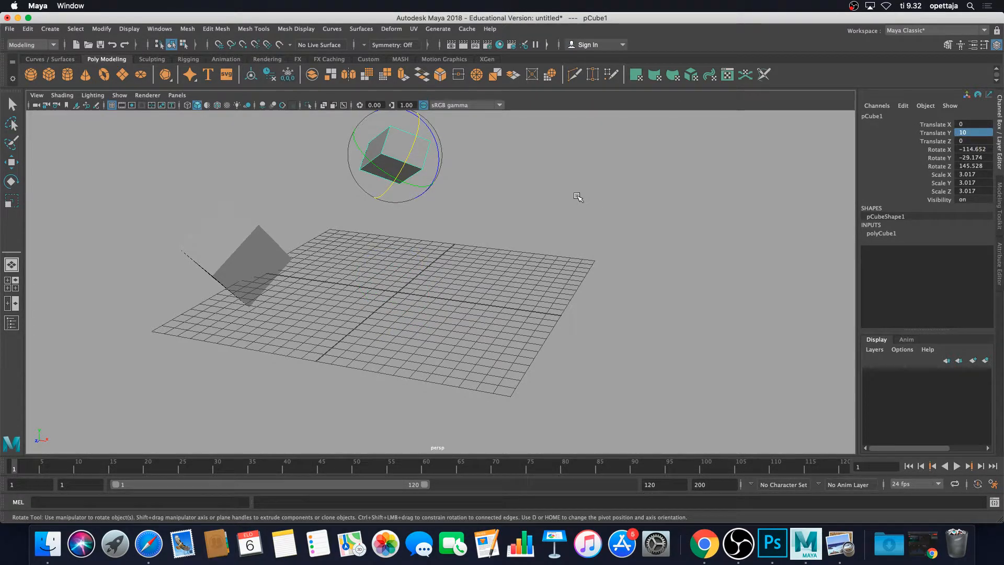
Reset the small cube's Rotate X, Y and Z channels to 0 in the Channel Box.
{"action": "left_click_drag", "start_coordinate": [521, 194], "coordinate": [523, 240], "text": "alt"}
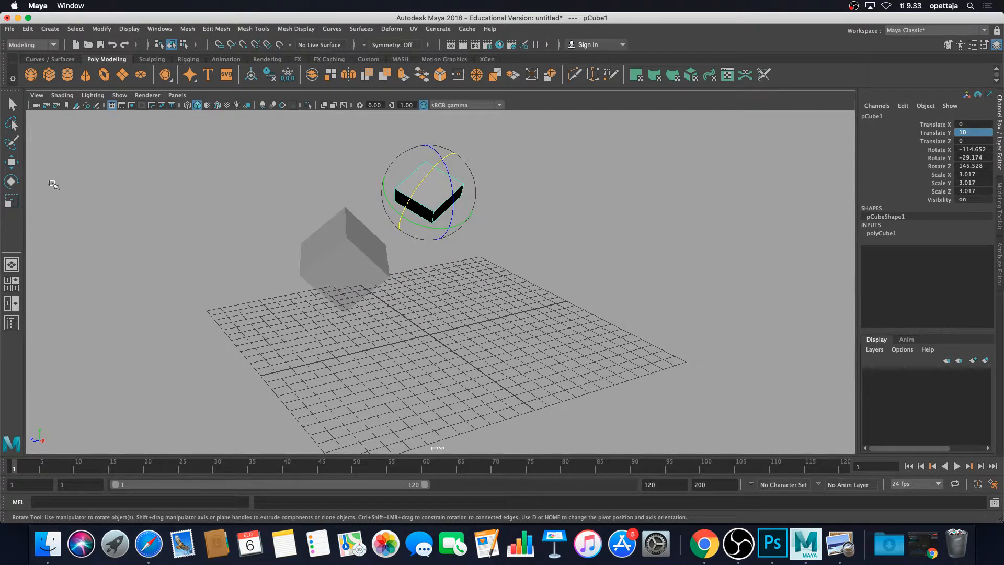
{"action": "left_click", "coordinate": [561, 210]}
{"action": "key", "text": "r"}
{"action": "left_click", "coordinate": [421, 193]}
{"action": "key", "text": "w"}
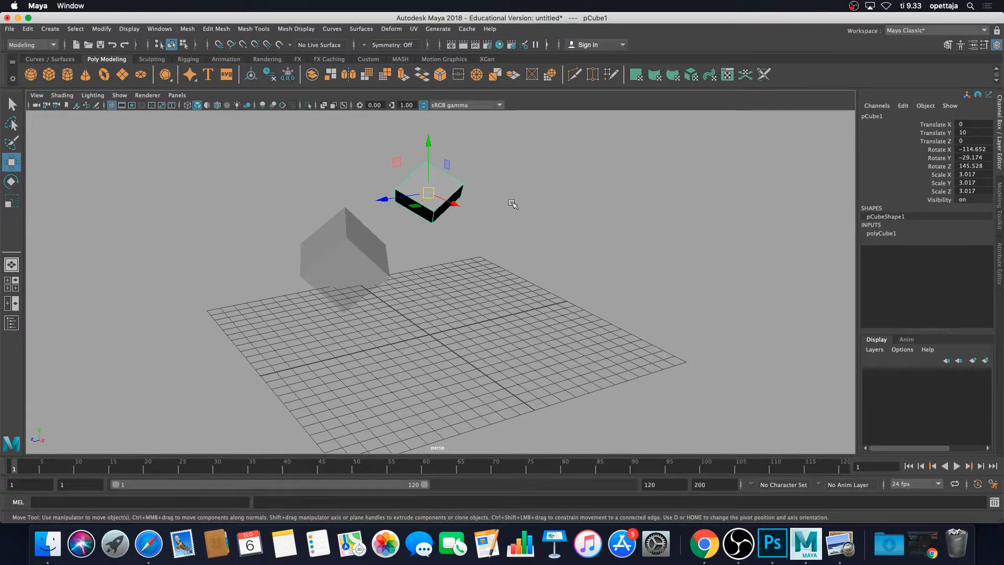
{"action": "left_click_drag", "start_coordinate": [517, 204], "coordinate": [580, 194], "text": "alt"}
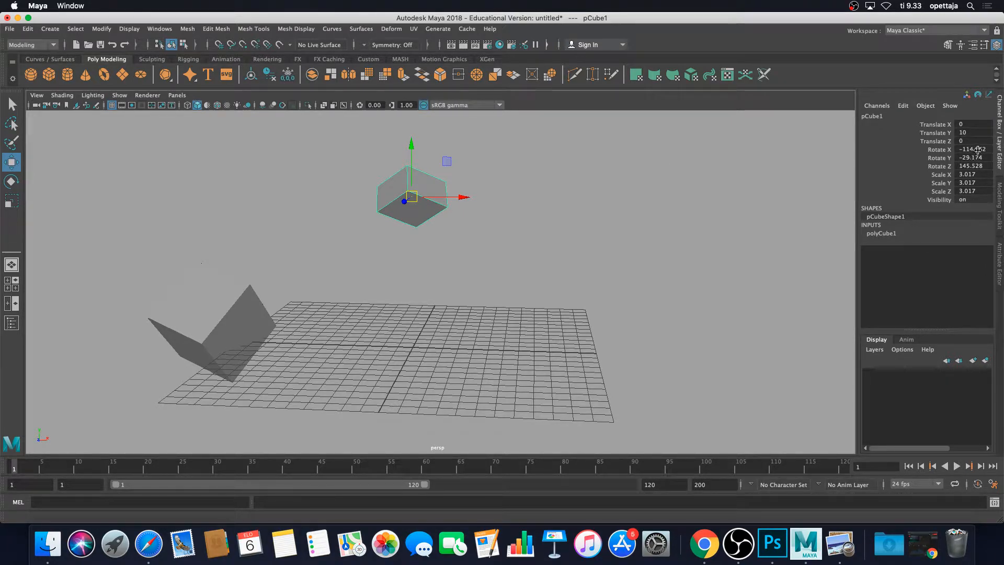
{"action": "left_click_drag", "start_coordinate": [980, 149], "coordinate": [985, 166]}
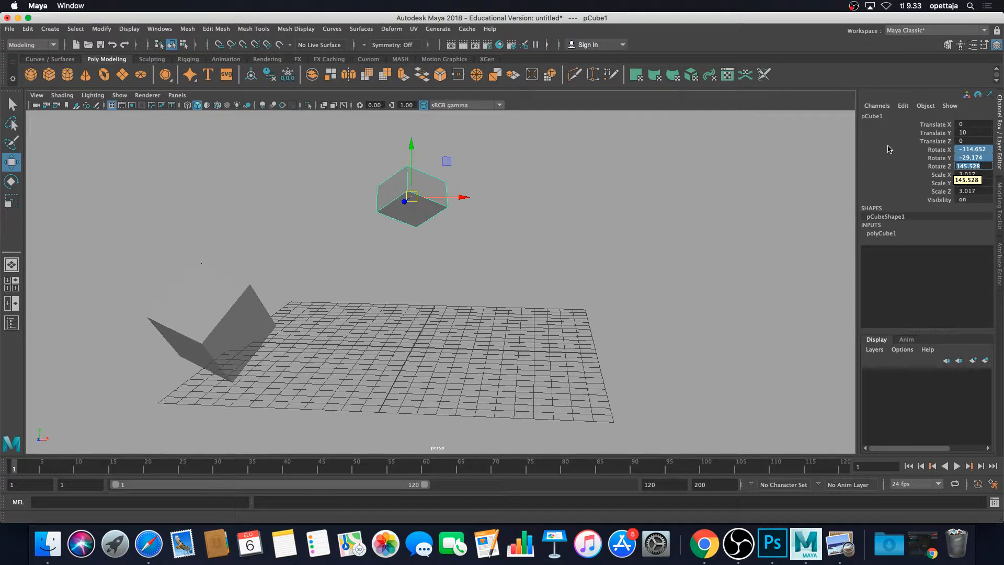
{"action": "key", "text": "e"}
{"action": "left_click", "coordinate": [970, 148]}
{"action": "left_click_drag", "start_coordinate": [970, 148], "coordinate": [977, 166]}
{"action": "left_click", "coordinate": [977, 167]}
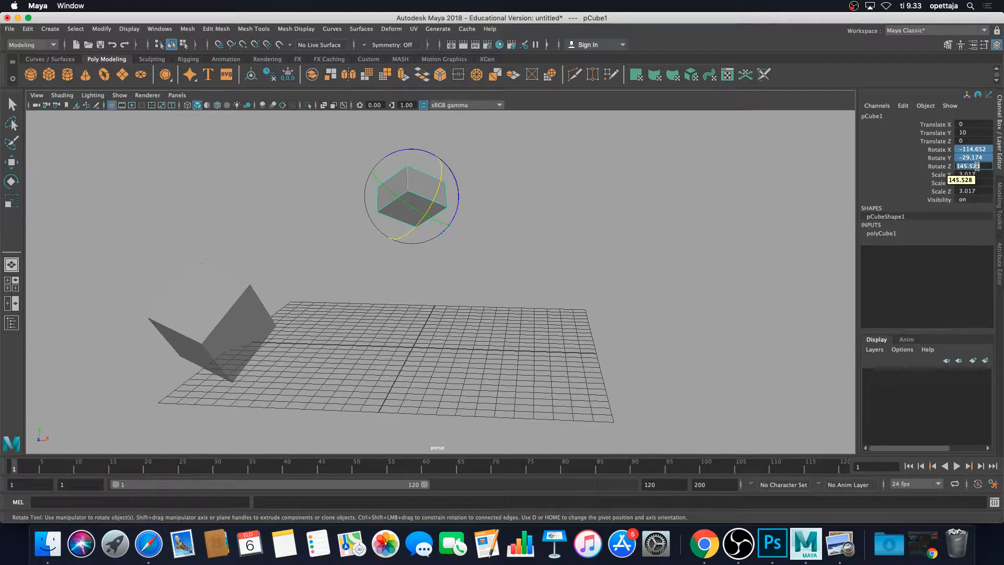
{"action": "type", "text": "0"}
{"action": "key", "text": "Return"}
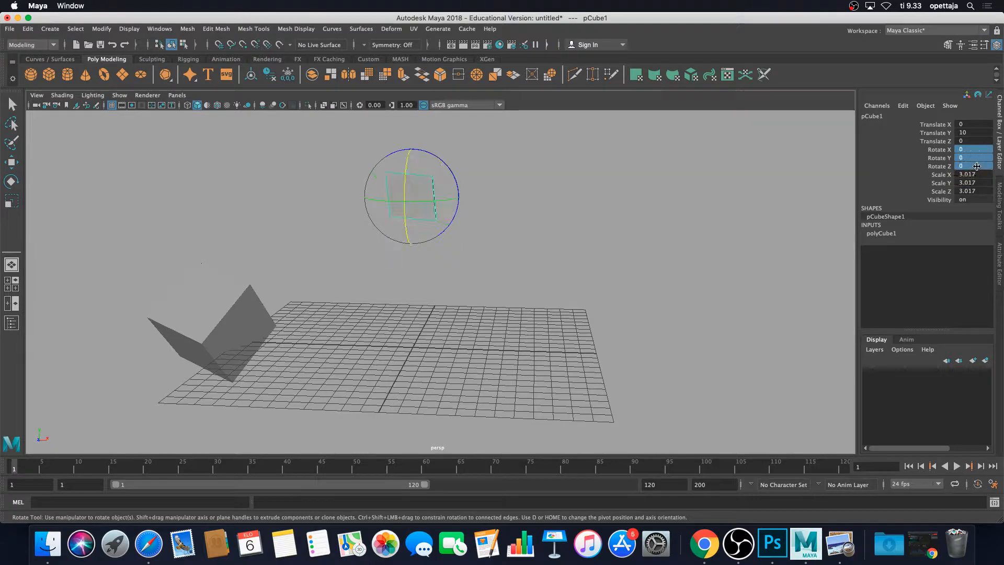
Deselect the cube and open the Outliner.
{"action": "left_click_drag", "start_coordinate": [623, 186], "coordinate": [576, 211], "text": "alt"}
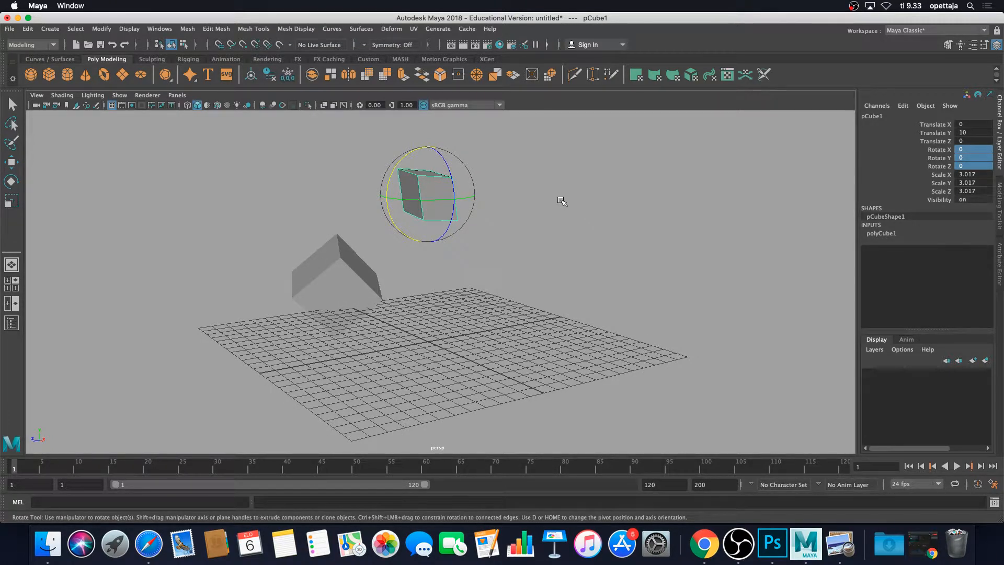
{"action": "left_click", "coordinate": [562, 209]}
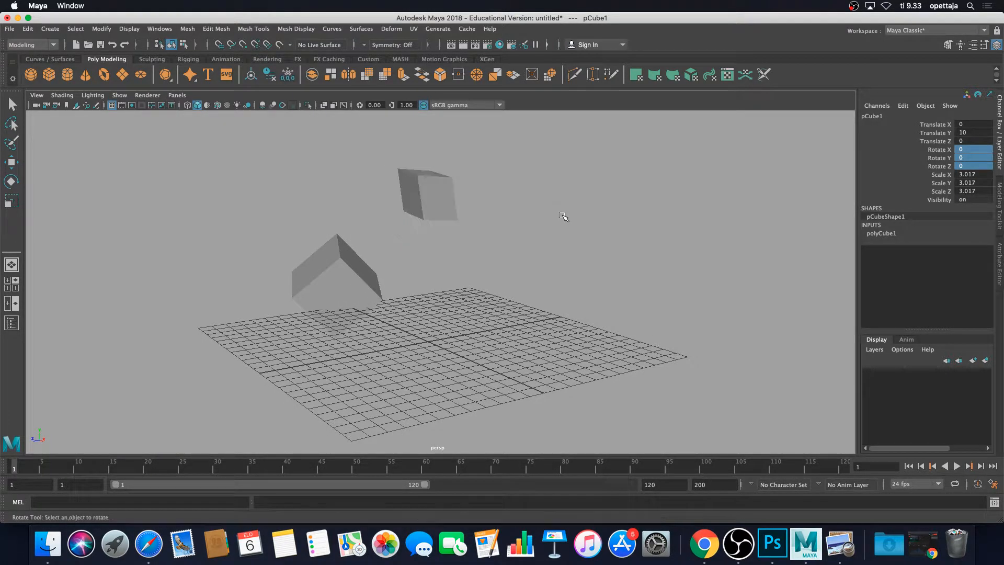
{"action": "key", "text": "w"}
{"action": "left_click_drag", "start_coordinate": [556, 222], "coordinate": [674, 248], "text": "alt"}
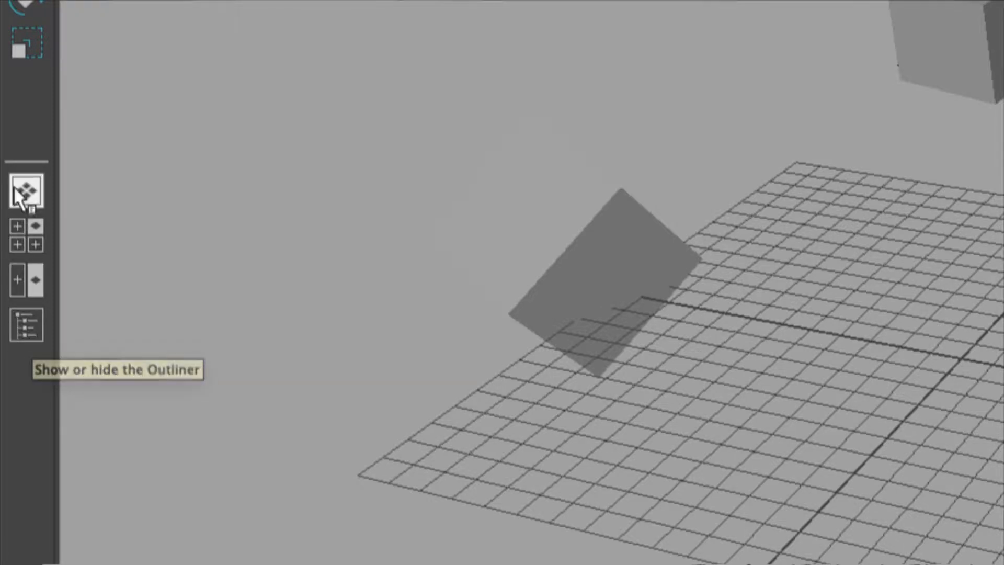
{"action": "left_click", "coordinate": [28, 324]}
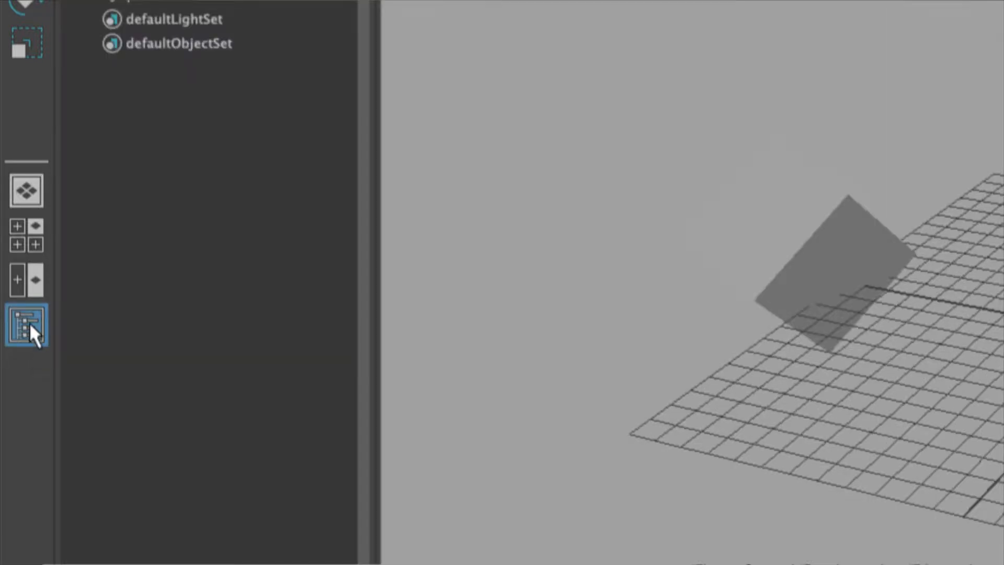
{"action": "left_click", "coordinate": [29, 322]}
{"action": "left_click", "coordinate": [30, 323]}
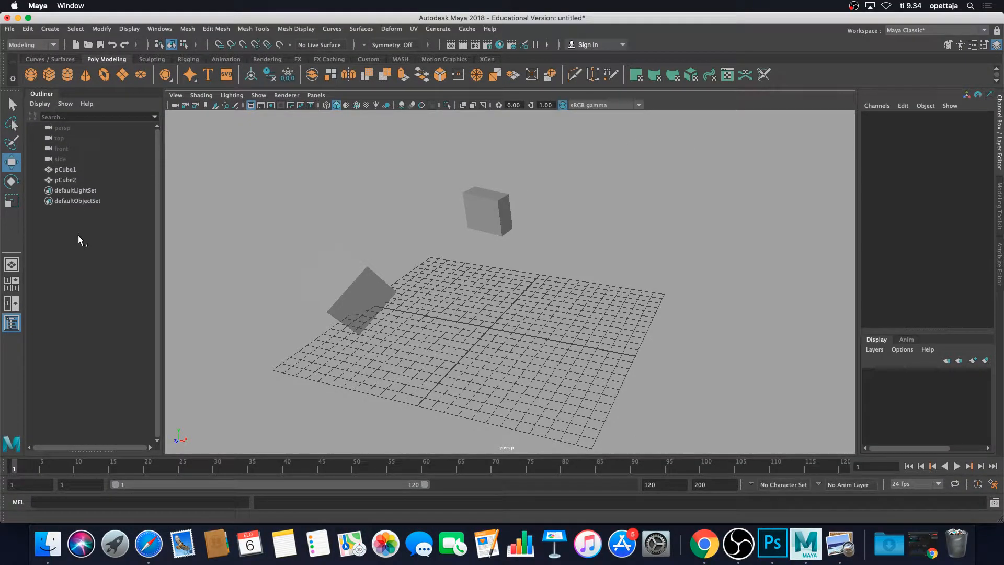
Select each cube in turn from the Outliner, then deselect all.
{"action": "left_click", "coordinate": [76, 180]}
{"action": "left_click", "coordinate": [71, 169]}
{"action": "left_click", "coordinate": [77, 179]}
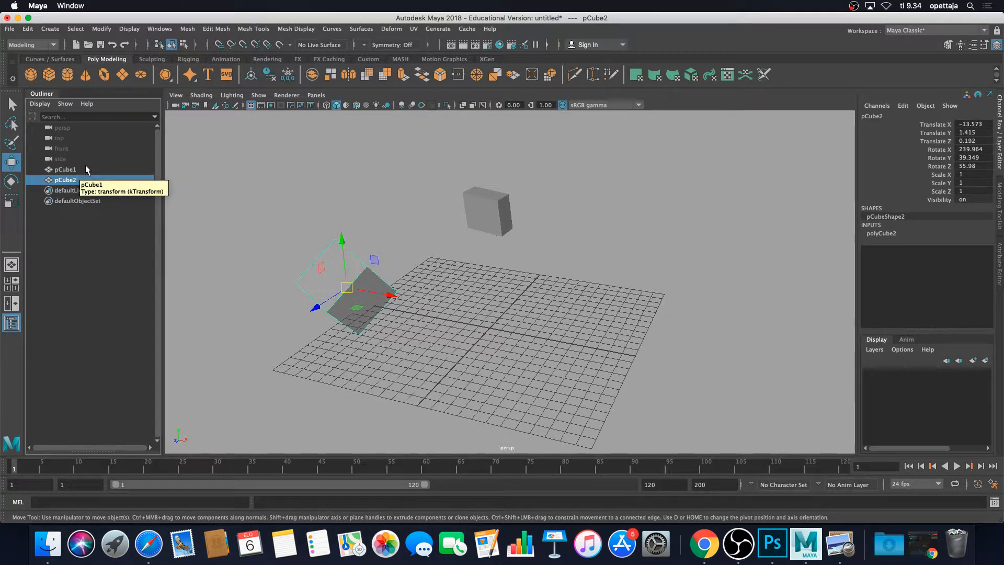
{"action": "left_click", "coordinate": [68, 170]}
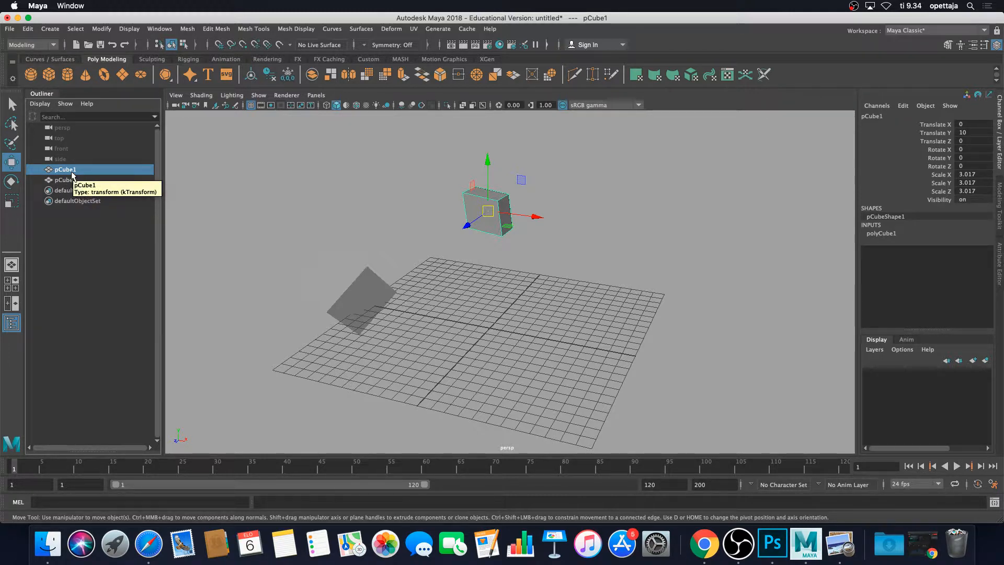
{"action": "left_click", "coordinate": [89, 234]}
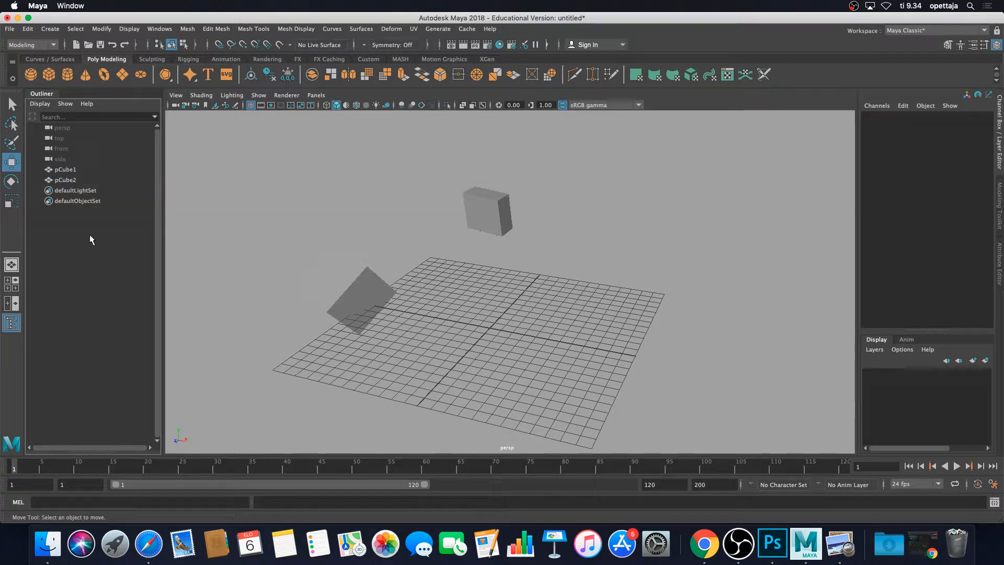
Rename pCube1 to KuutiYksi in the Outliner.
{"action": "double_click", "coordinate": [65, 169]}
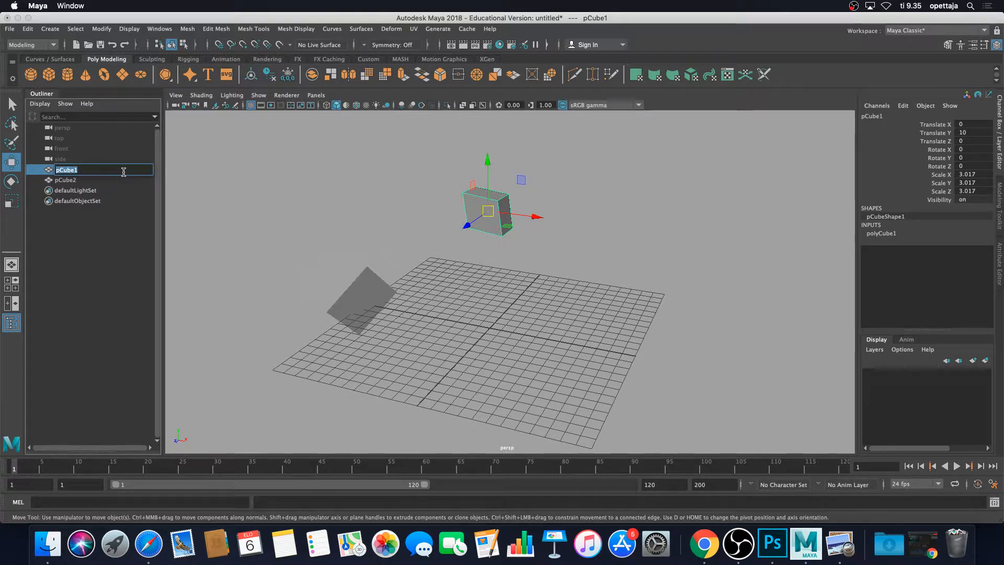
{"action": "type", "text": "KuutiYksi"}
{"action": "key", "text": "Return"}
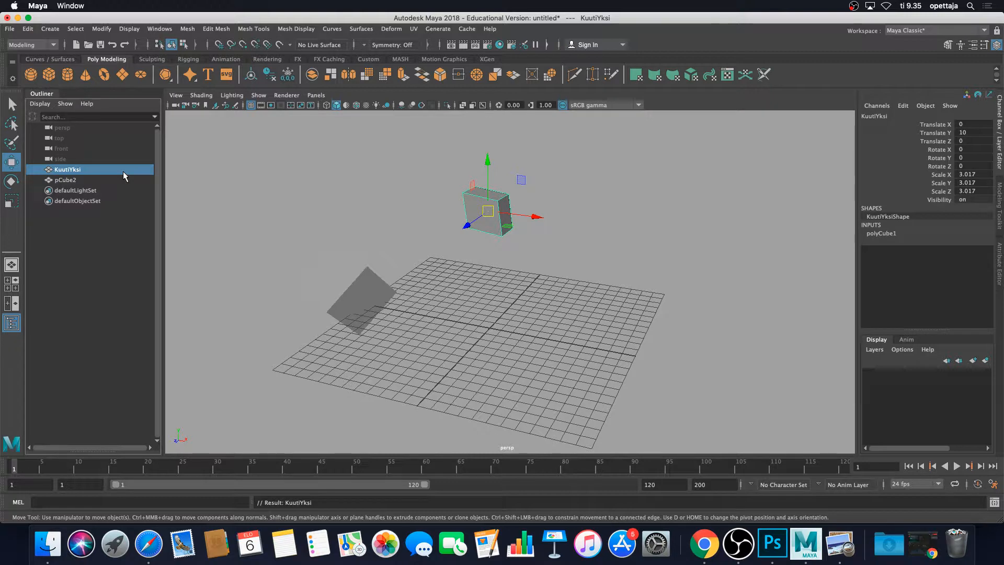
Correct the first cube's name to KuutioYksi in the Outliner.
{"action": "left_click", "coordinate": [73, 179]}
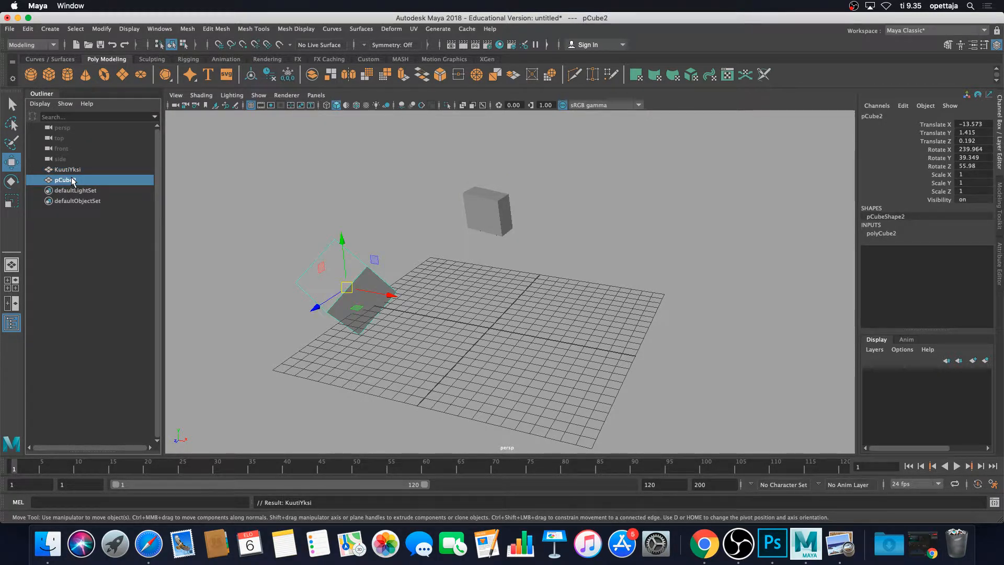
{"action": "double_click", "coordinate": [72, 180]}
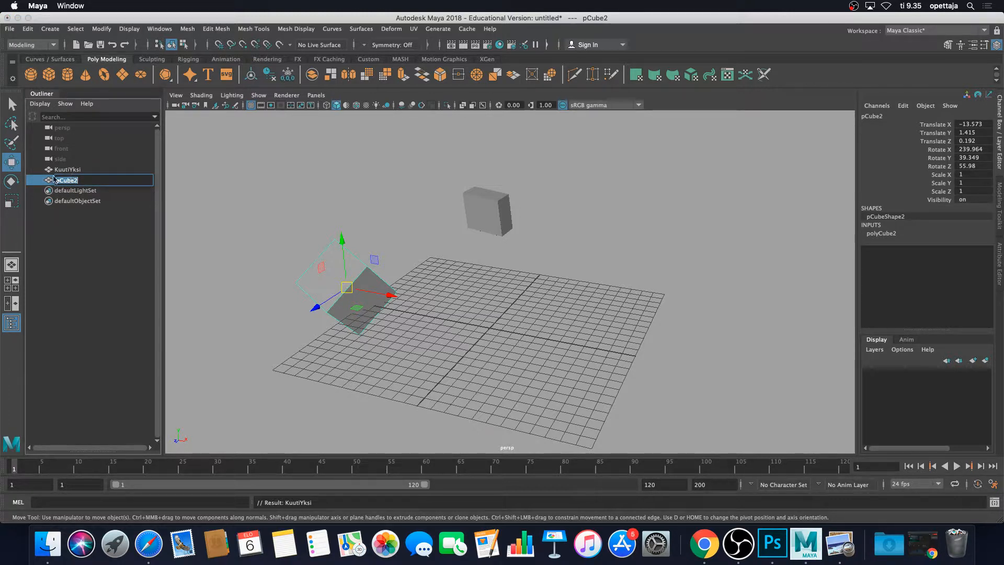
{"action": "double_click", "coordinate": [67, 171]}
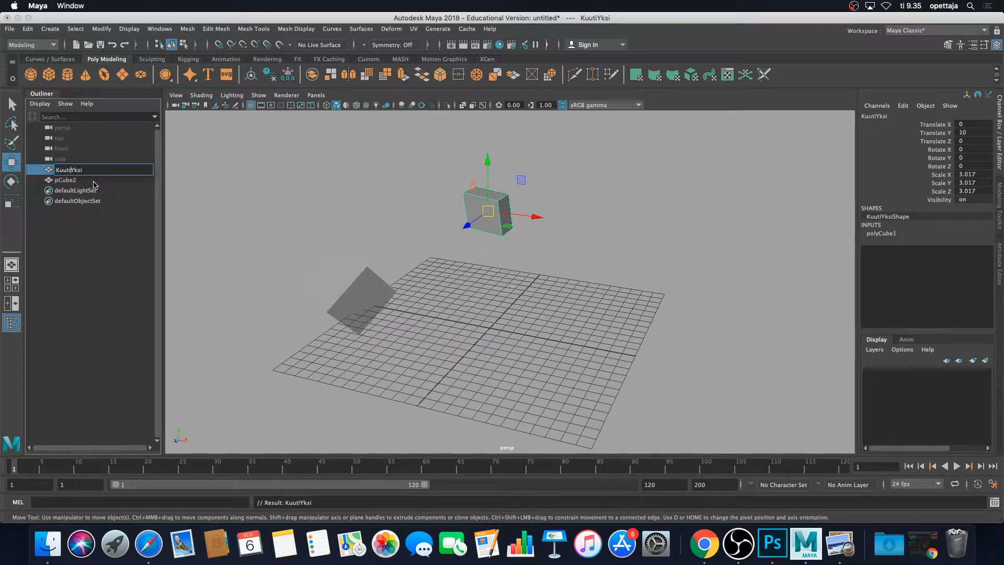
{"action": "type", "text": "o"}
{"action": "key", "text": "Return"}
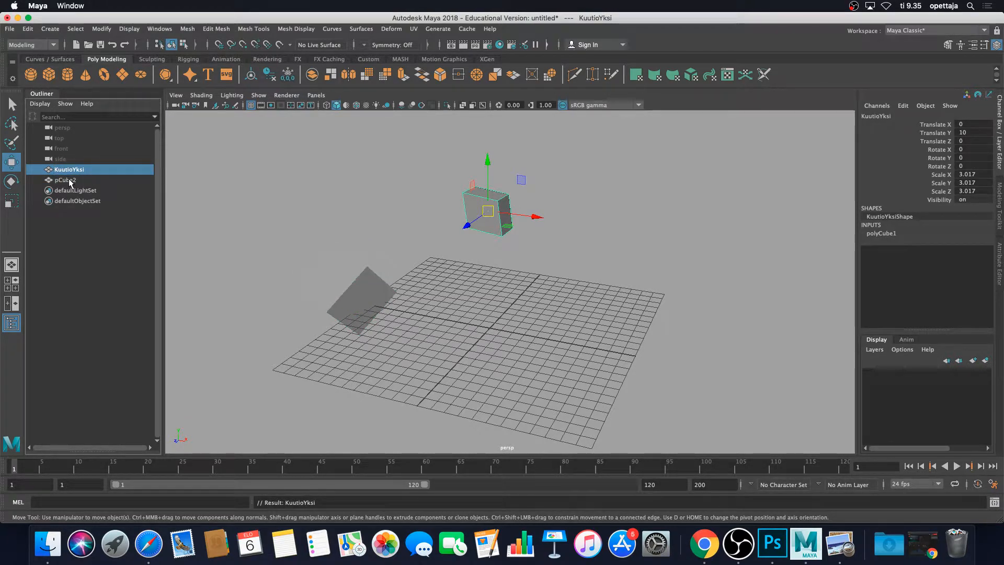
Rename pCube2 to KuutioKaksi in the Outliner.
{"action": "double_click", "coordinate": [70, 180]}
{"action": "type", "text": "K"}
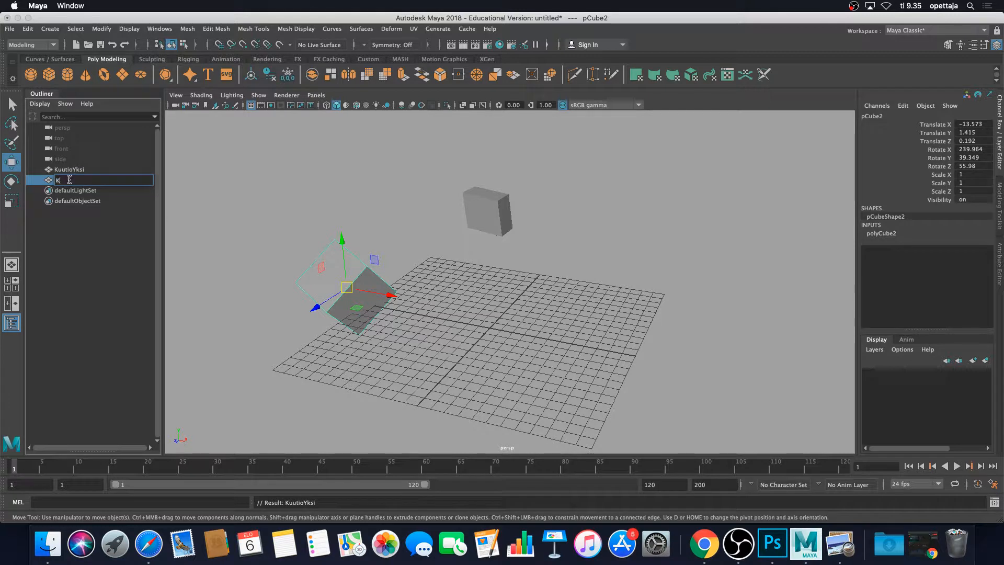
{"action": "type", "text": "uut"}
{"action": "type", "text": "io"}
{"action": "key", "text": "BackSpace"}
{"action": "type", "text": "utioKaksi"}
{"action": "key", "text": "Return"}
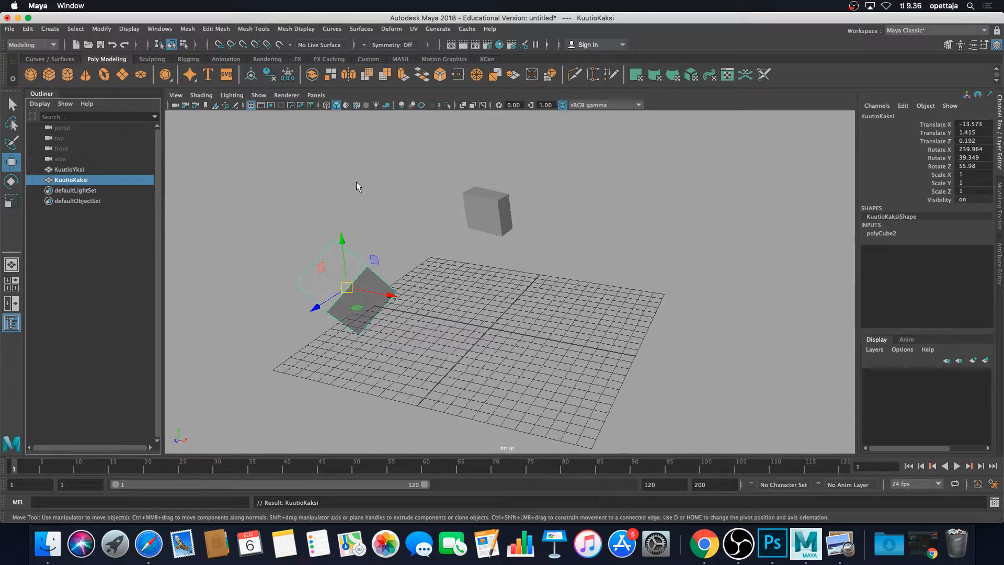
Deselect everything, then select the rotated second cube in the viewport.
{"action": "left_click", "coordinate": [325, 206]}
{"action": "left_click_drag", "start_coordinate": [325, 207], "coordinate": [341, 213], "text": "alt"}
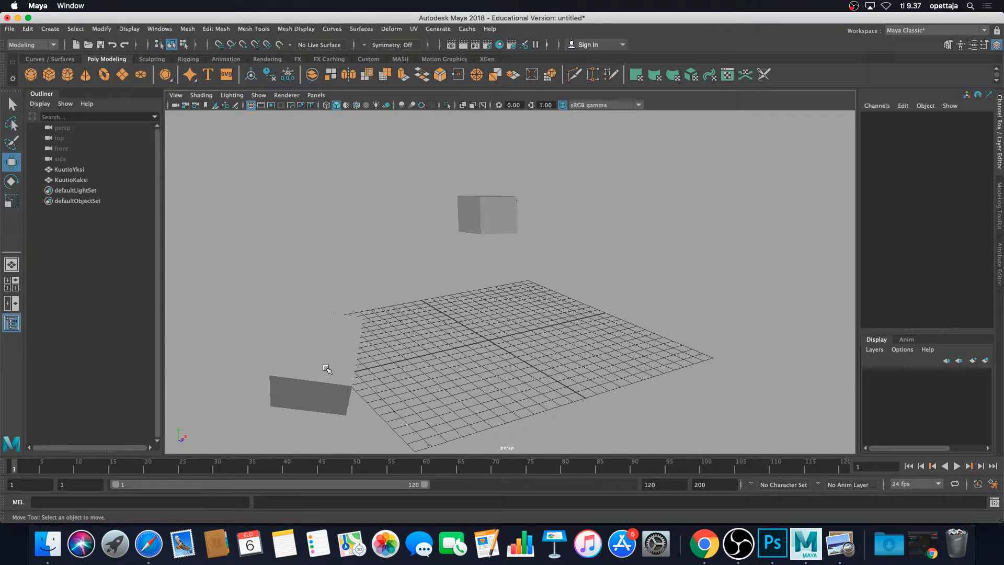
{"action": "left_click", "coordinate": [327, 370]}
{"action": "left_click_drag", "start_coordinate": [328, 370], "coordinate": [469, 288], "text": "alt"}
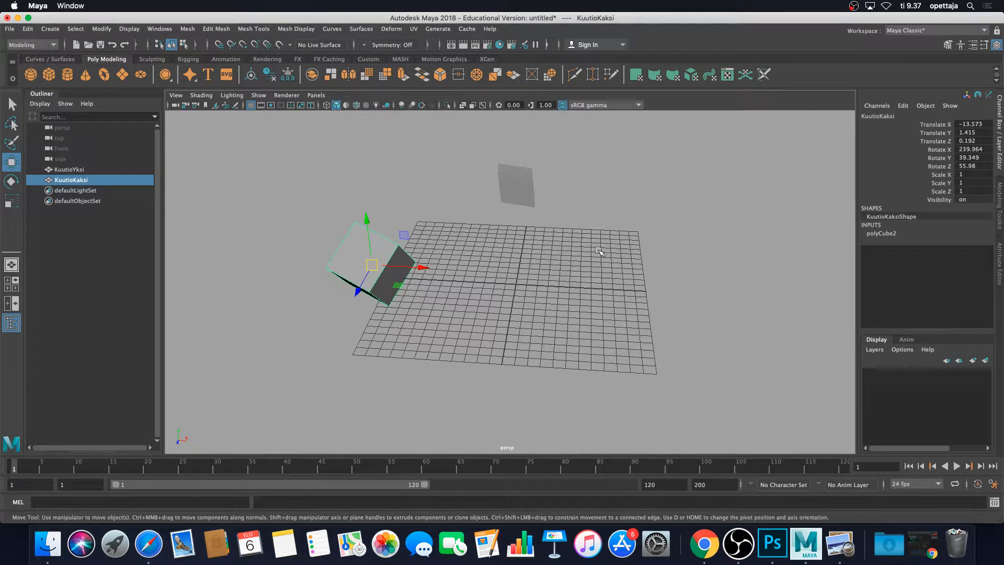
Switch between the four-view layout and a single maximized viewport to compare the views of the cubes.
{"action": "key", "text": "space"}
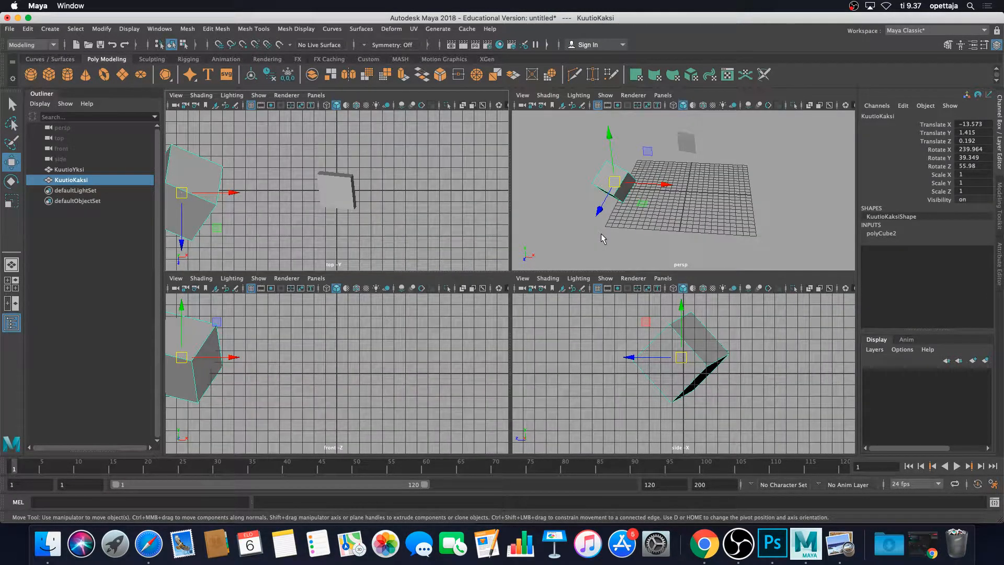
{"action": "key", "text": "space"}
{"action": "key", "text": "space"}
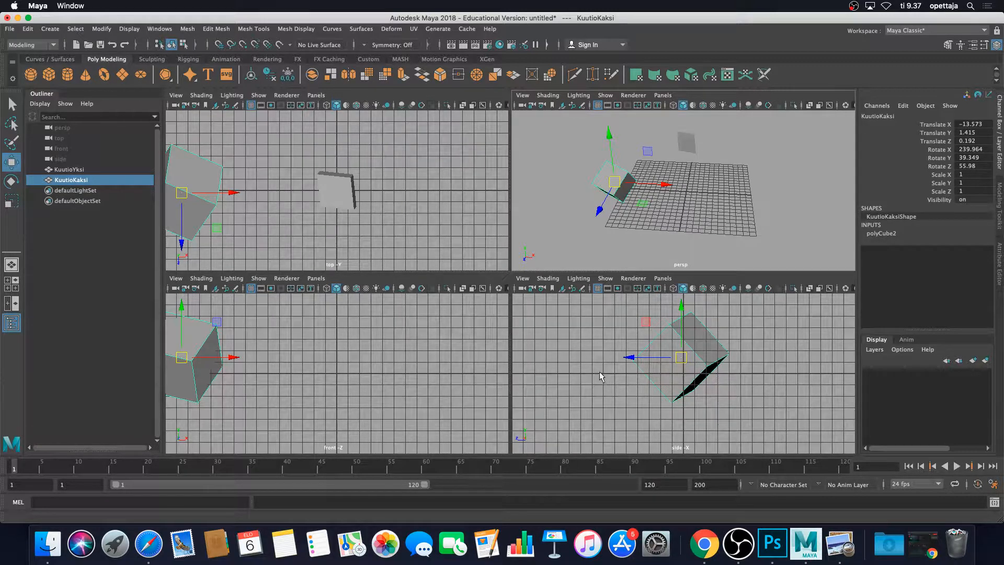
{"action": "key", "text": "space"}
{"action": "key", "text": "space"}
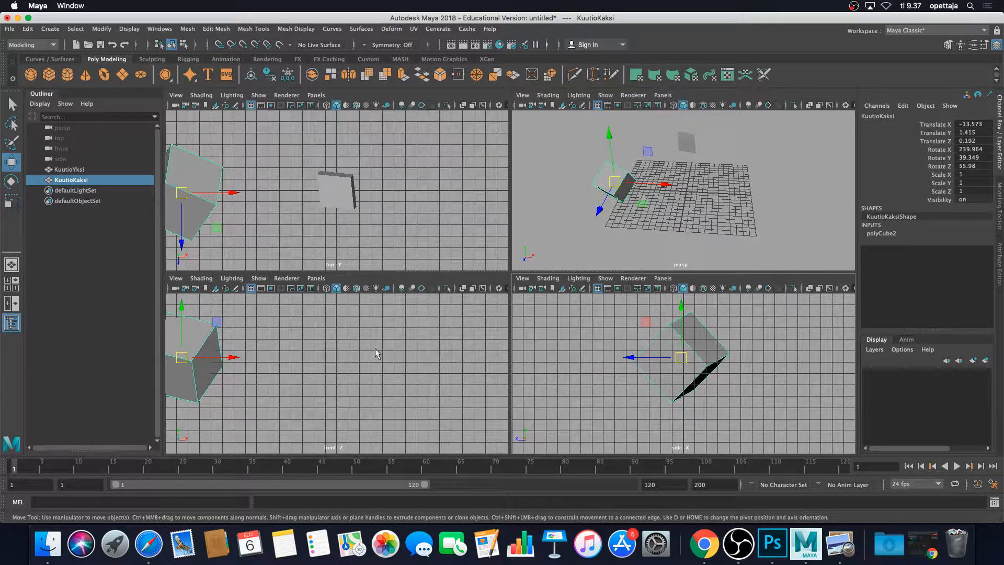
{"action": "key", "text": "space"}
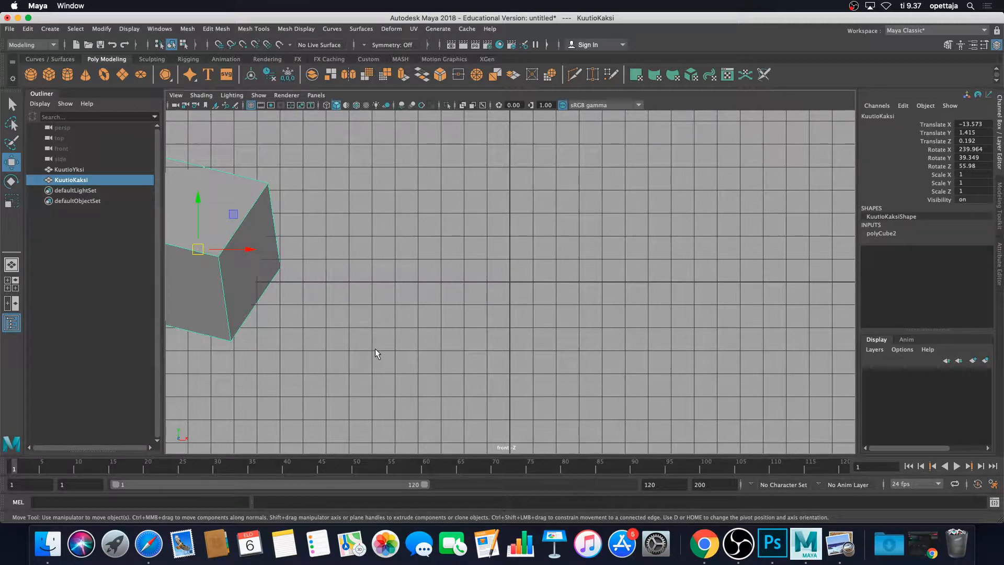
{"action": "key", "text": "space"}
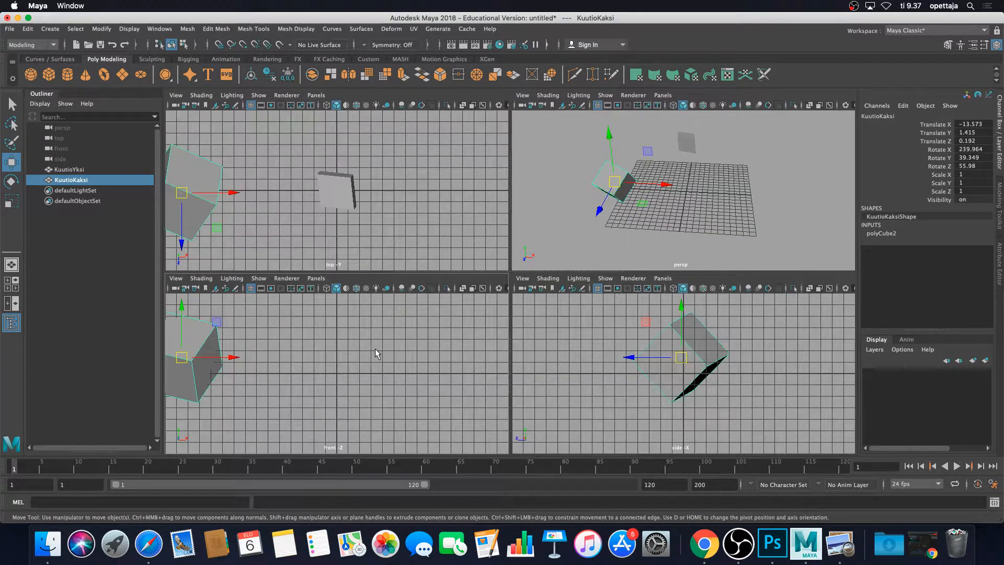
{"action": "key", "text": "space"}
{"action": "key", "text": "space"}
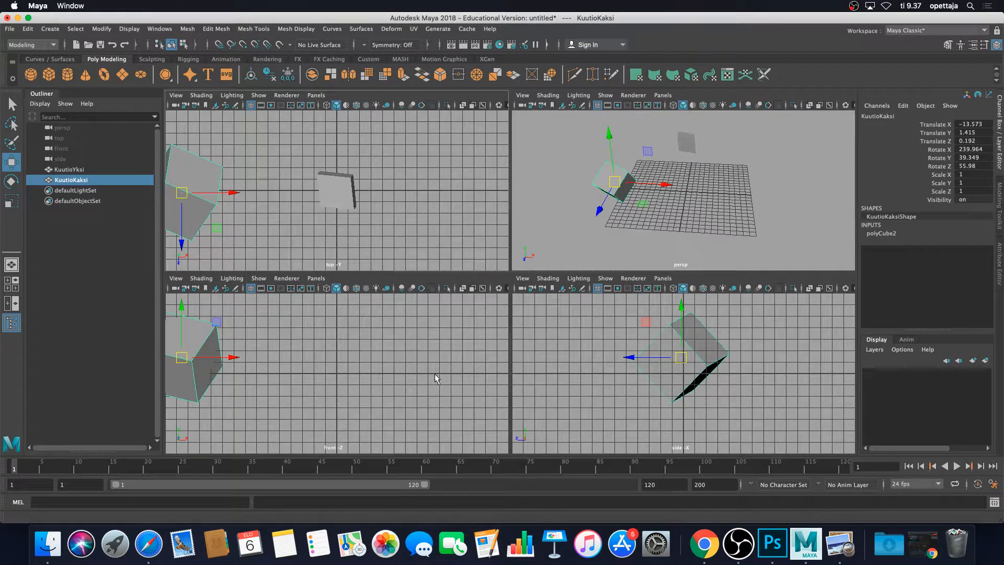
{"action": "key", "text": "space"}
{"action": "key", "text": "space"}
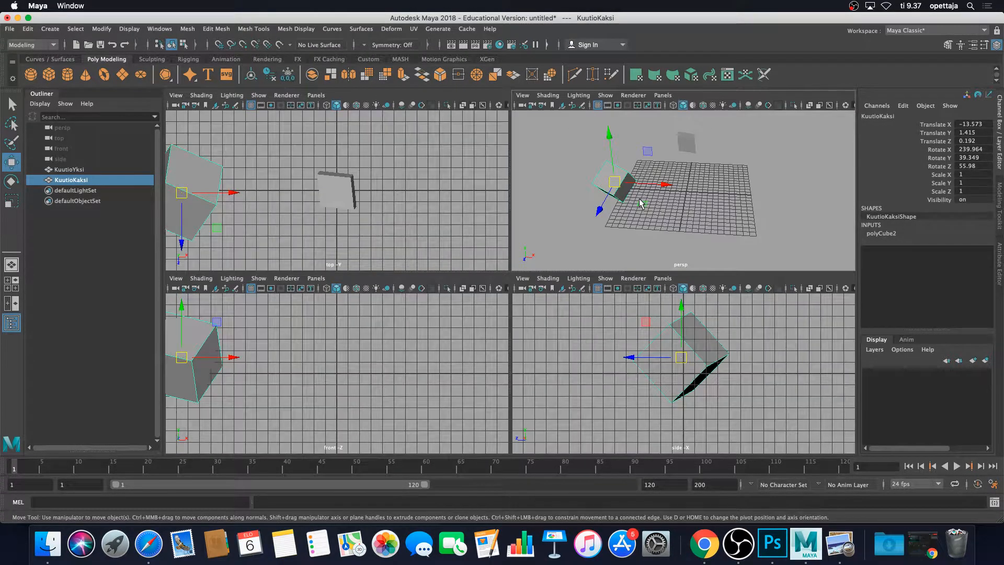
{"action": "key", "text": "space"}
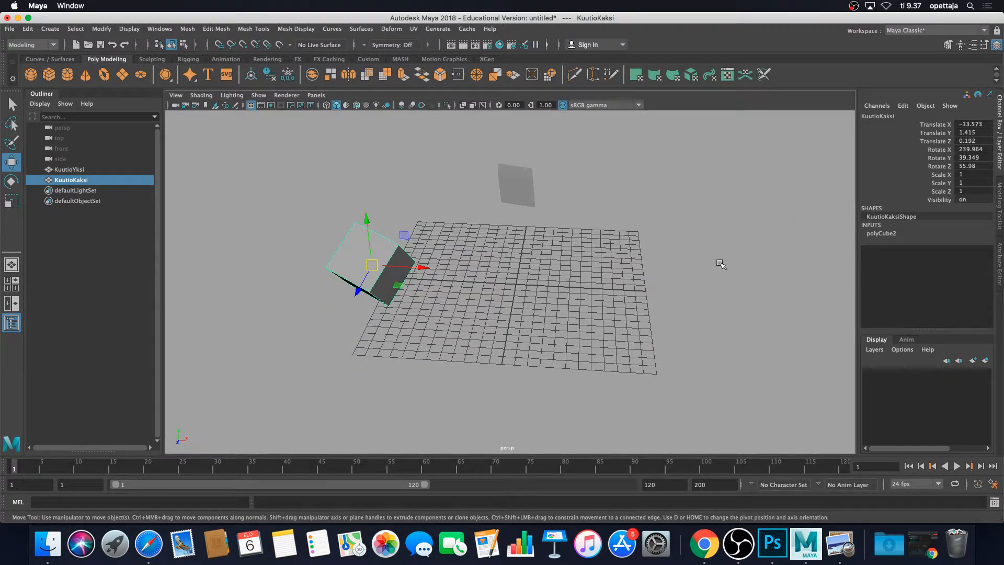
Orbit and zoom the perspective view to inspect the cubes and the grid.
{"action": "left_click_drag", "start_coordinate": [740, 256], "coordinate": [649, 313], "text": "alt"}
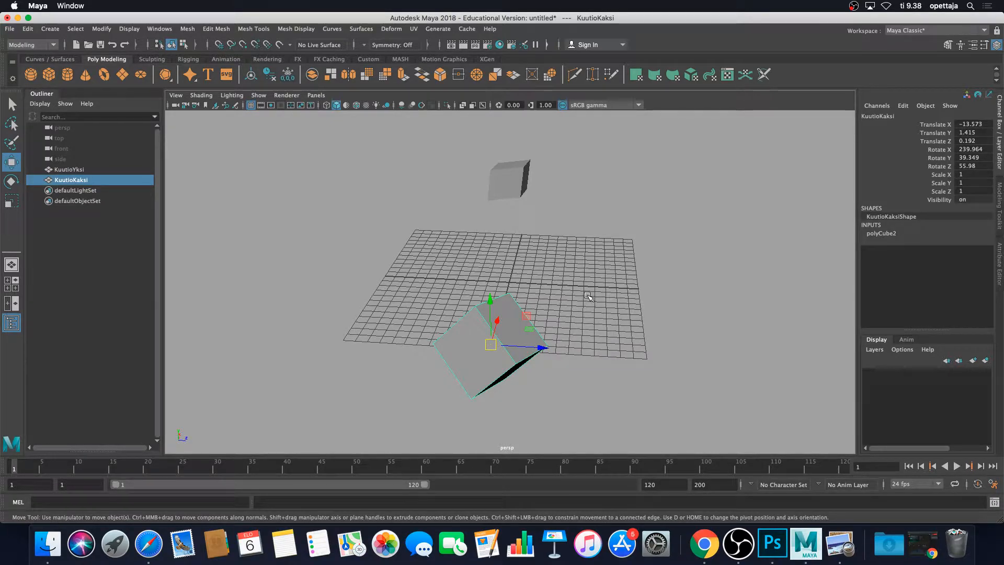
{"action": "middle_click_drag", "start_coordinate": [588, 297], "coordinate": [543, 271], "text": "alt"}
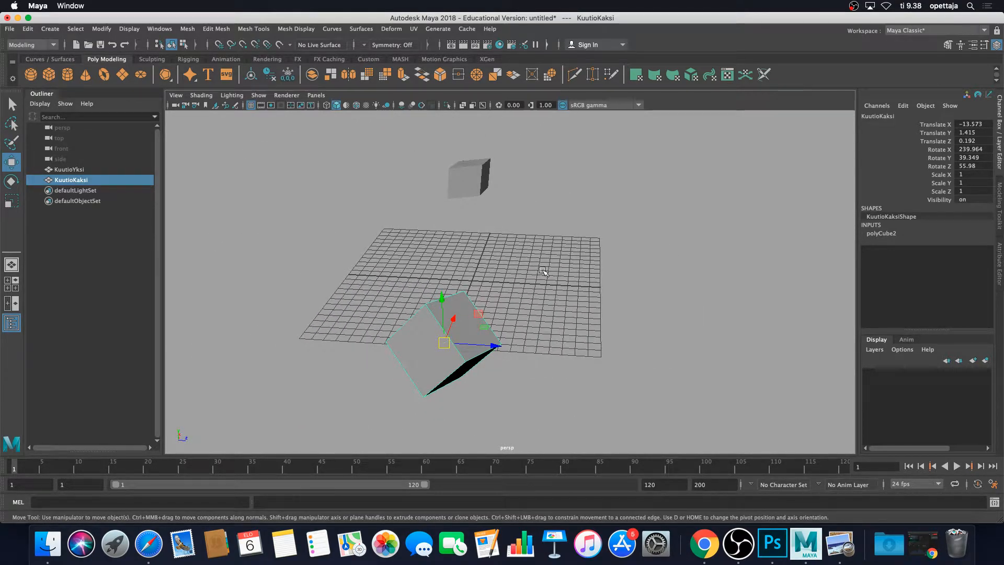
{"action": "scroll", "coordinate": [543, 270], "scroll_direction": "up", "scroll_amount": 5}
{"action": "scroll", "coordinate": [541, 271], "scroll_direction": "down", "scroll_amount": 8}
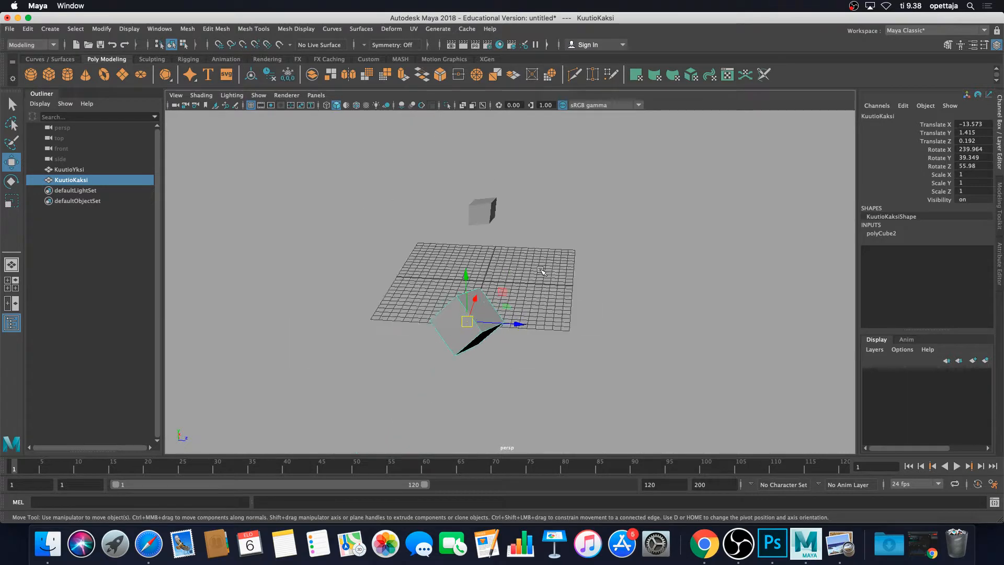
{"action": "scroll", "coordinate": [542, 271], "scroll_direction": "up", "scroll_amount": 6}
{"action": "scroll", "coordinate": [542, 271], "scroll_direction": "down", "scroll_amount": 6}
{"action": "scroll", "coordinate": [541, 271], "scroll_direction": "up", "scroll_amount": 3}
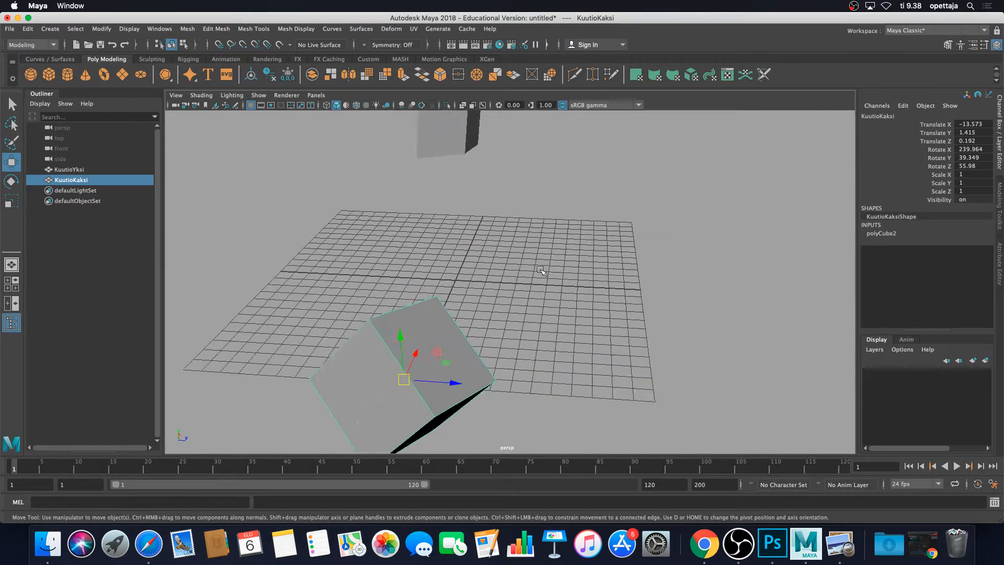
{"action": "scroll", "coordinate": [541, 270], "scroll_direction": "up", "scroll_amount": 3}
{"action": "scroll", "coordinate": [541, 271], "scroll_direction": "down", "scroll_amount": 5}
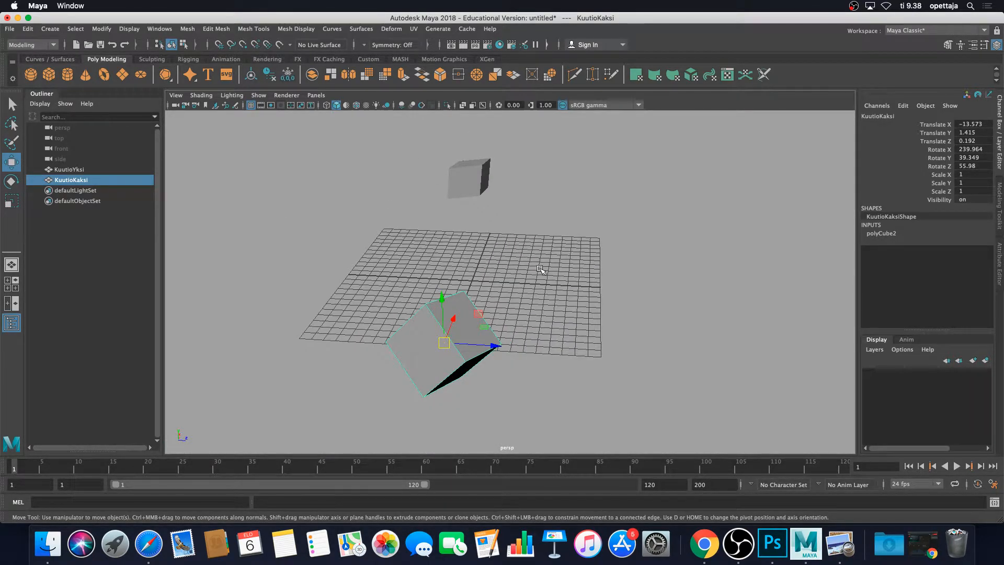
{"action": "scroll", "coordinate": [539, 265], "scroll_direction": "down", "scroll_amount": 2}
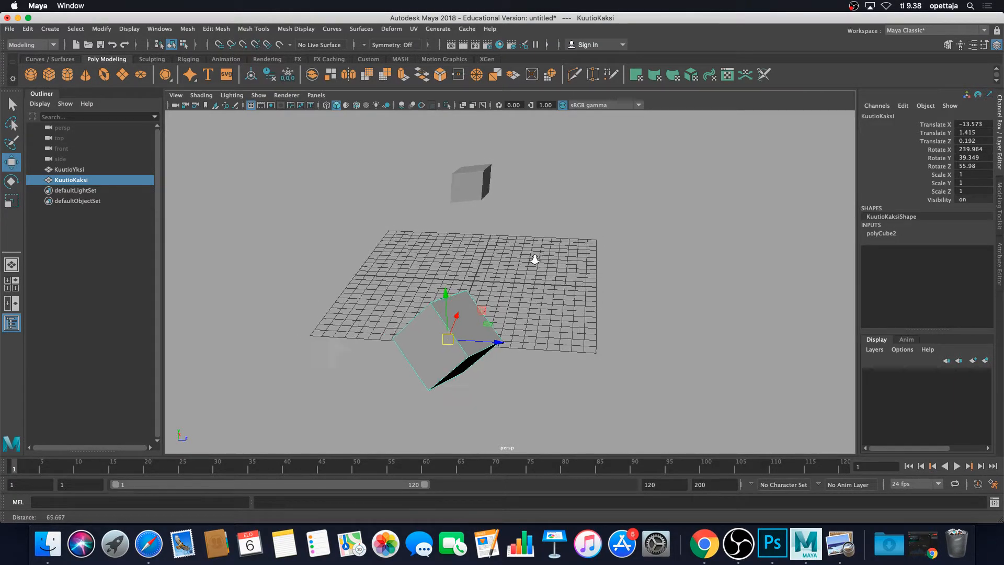
{"action": "right_click_drag", "start_coordinate": [534, 259], "coordinate": [550, 345], "text": "alt"}
Examine the cubes in the front orthographic view by panning, then return to and orbit the perspective view.
{"action": "key", "text": "space"}
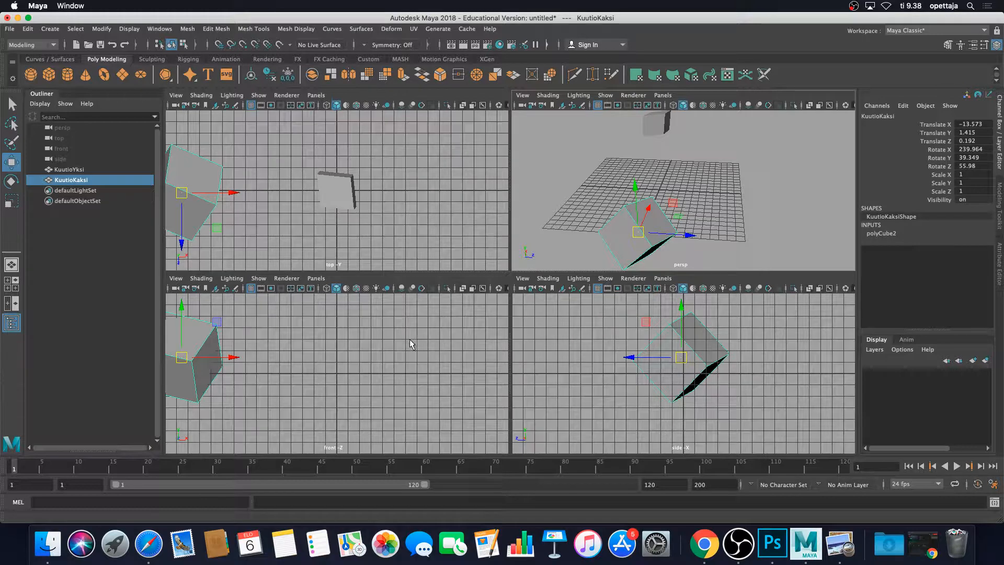
{"action": "key", "text": "space"}
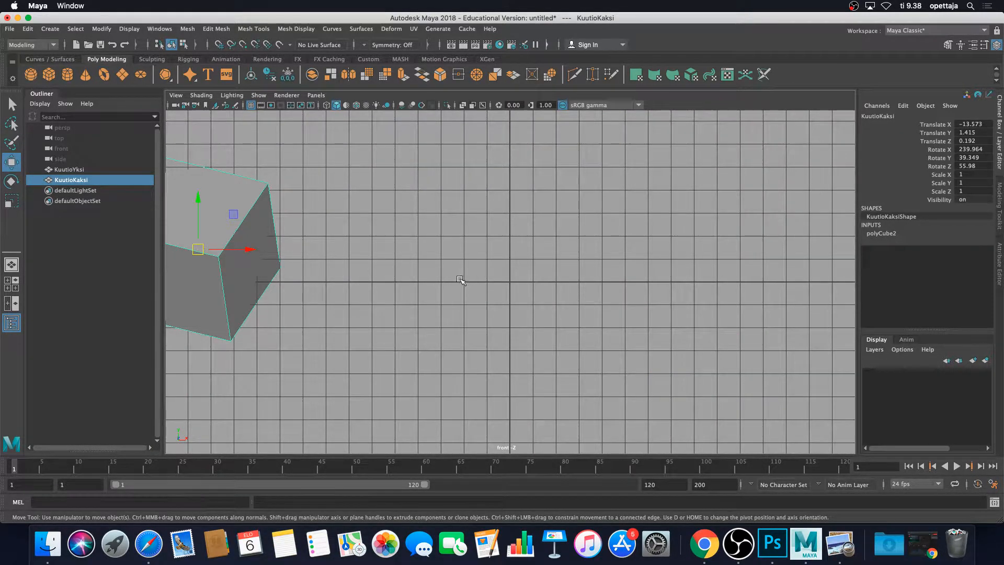
{"action": "middle_click_drag", "start_coordinate": [459, 280], "coordinate": [578, 289], "text": "alt"}
{"action": "mouse_move", "coordinate": [577, 289]}
{"action": "left_mouse_down", "text": "alt"}
{"action": "mouse_move", "coordinate": [473, 269]}
{"action": "mouse_move", "coordinate": [543, 315]}
{"action": "mouse_move", "coordinate": [611, 295]}
{"action": "mouse_move", "coordinate": [517, 303]}
{"action": "mouse_move", "coordinate": [539, 339]}
{"action": "mouse_move", "coordinate": [579, 316]}
{"action": "mouse_move", "coordinate": [517, 274]}
{"action": "mouse_move", "coordinate": [600, 265]}
{"action": "mouse_move", "coordinate": [564, 294]}
{"action": "left_mouse_up", "text": "alt"}
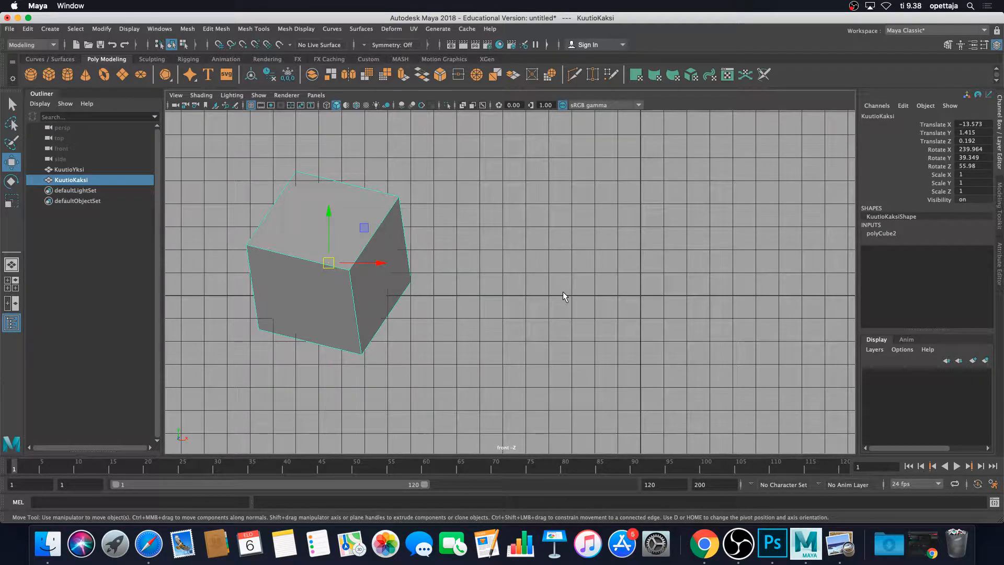
{"action": "middle_click_drag", "start_coordinate": [515, 289], "coordinate": [605, 289], "text": "alt"}
{"action": "left_click_drag", "start_coordinate": [605, 289], "coordinate": [648, 343], "text": "alt"}
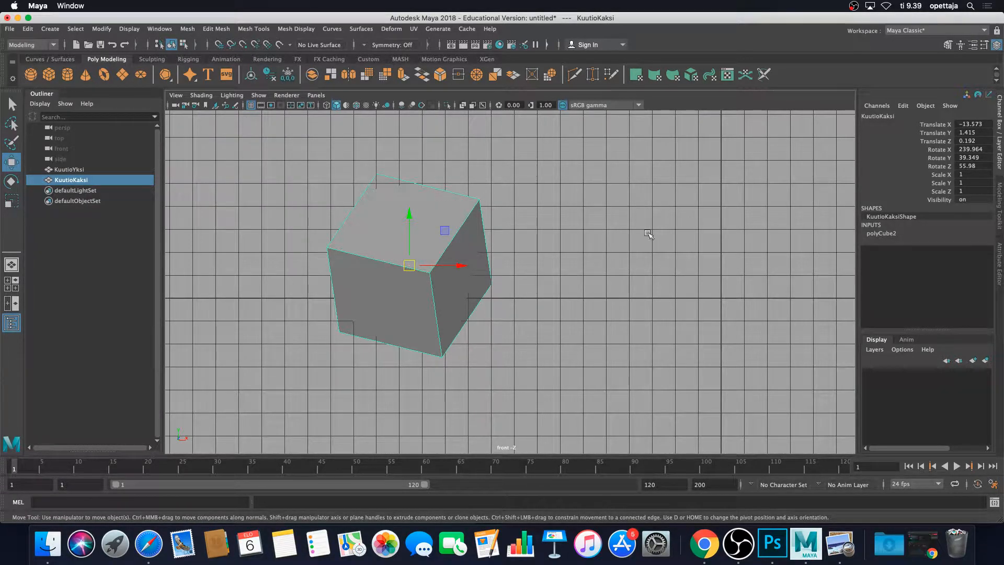
{"action": "middle_click_drag", "start_coordinate": [667, 234], "coordinate": [585, 262], "text": "alt"}
{"action": "right_click_drag", "start_coordinate": [585, 262], "coordinate": [489, 225], "text": "alt"}
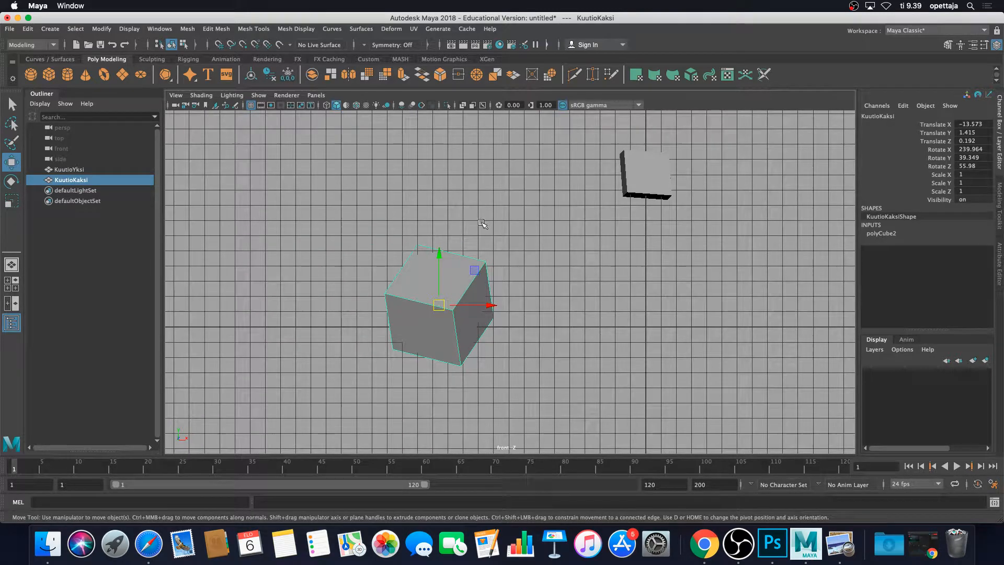
{"action": "key", "text": "space"}
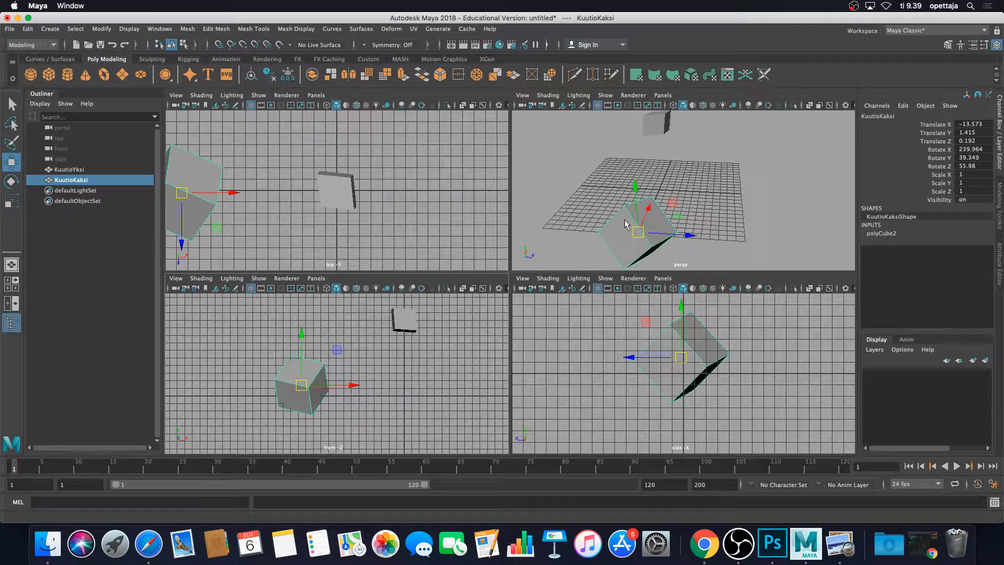
{"action": "key", "text": "space"}
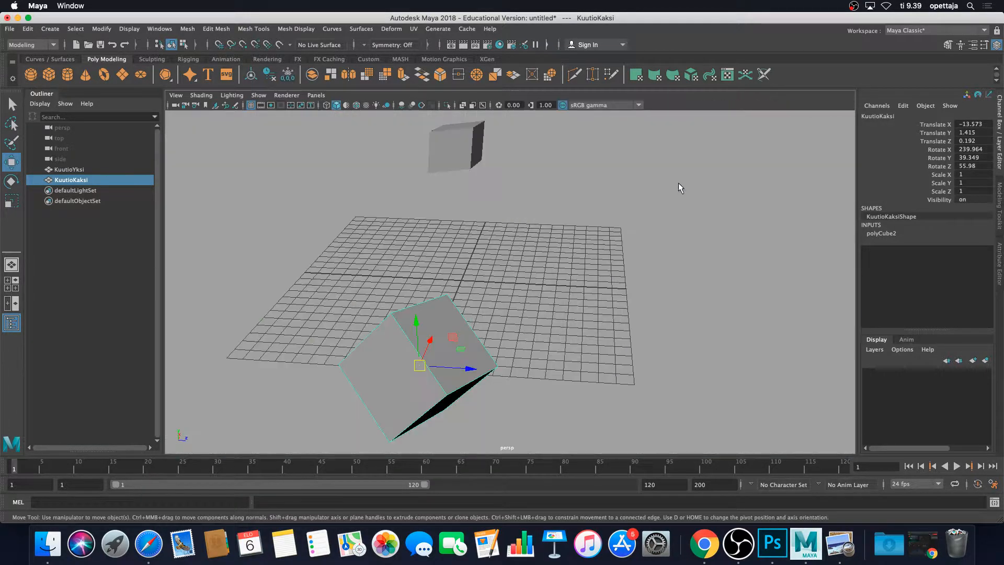
{"action": "left_click_drag", "start_coordinate": [661, 206], "coordinate": [550, 206], "text": "alt"}
{"action": "middle_click_drag", "start_coordinate": [506, 220], "coordinate": [579, 284], "text": "alt"}
{"action": "scroll", "coordinate": [601, 283], "scroll_direction": "up", "scroll_amount": 3}
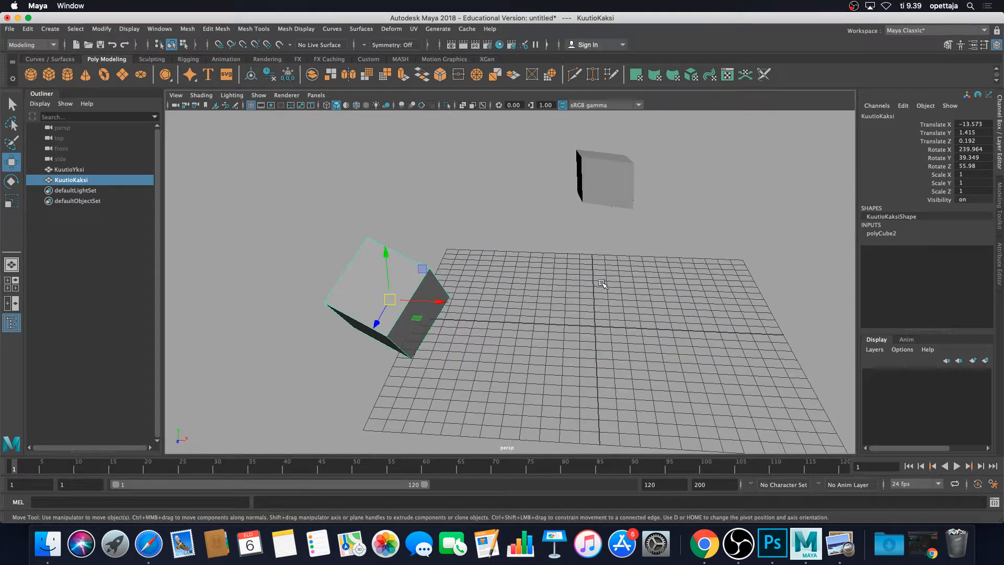
{"action": "left_click_drag", "start_coordinate": [662, 265], "coordinate": [721, 260], "text": "alt"}
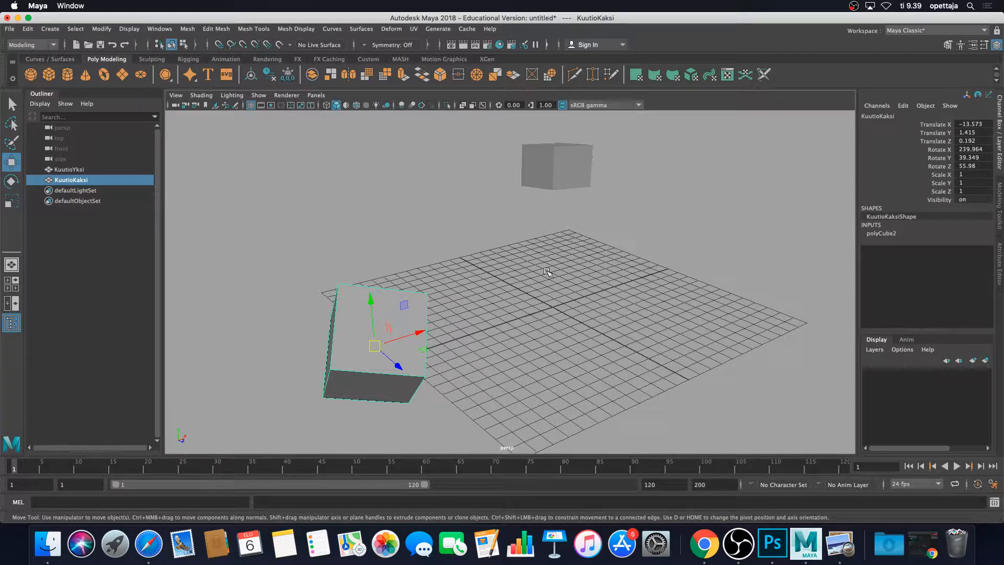
Create a new camera in the scene.
{"action": "key", "text": "space"}
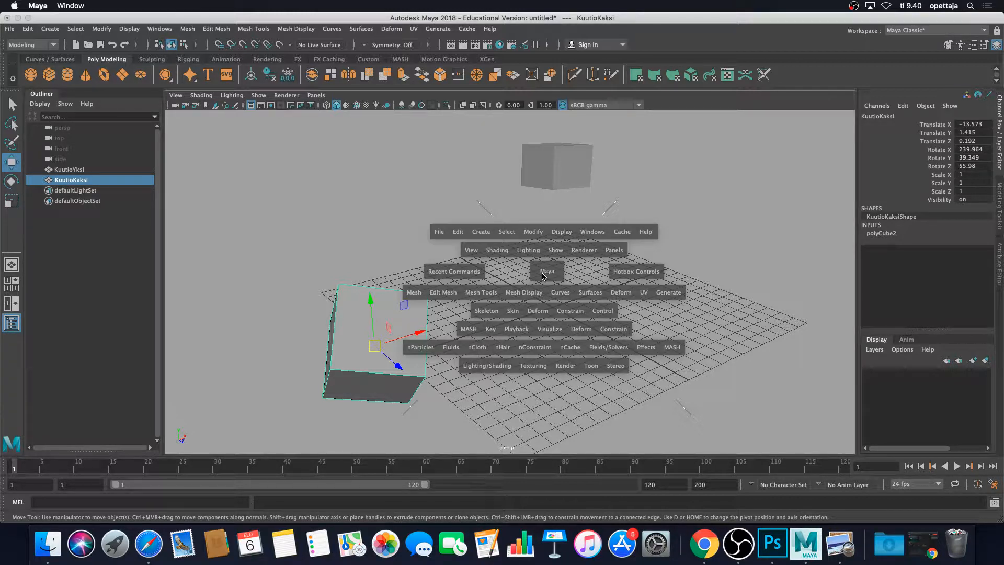
{"action": "left_click", "coordinate": [481, 232]}
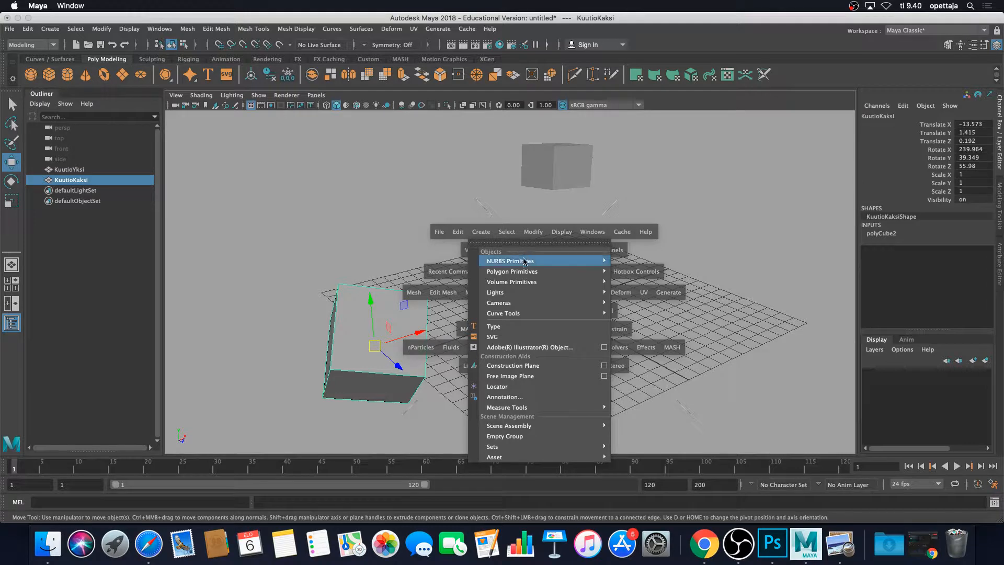
{"action": "mouse_move", "coordinate": [524, 305]}
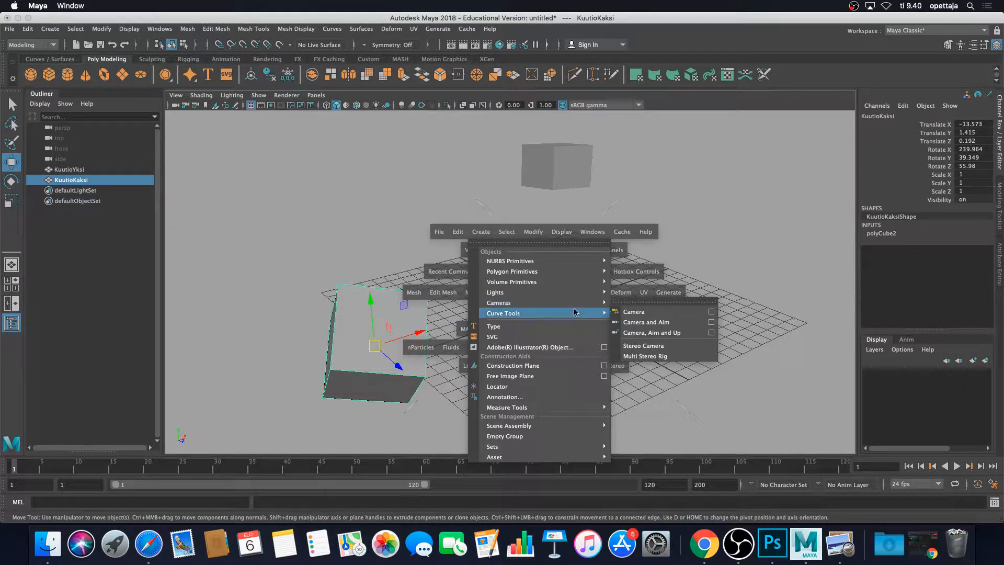
{"action": "left_click", "coordinate": [653, 312]}
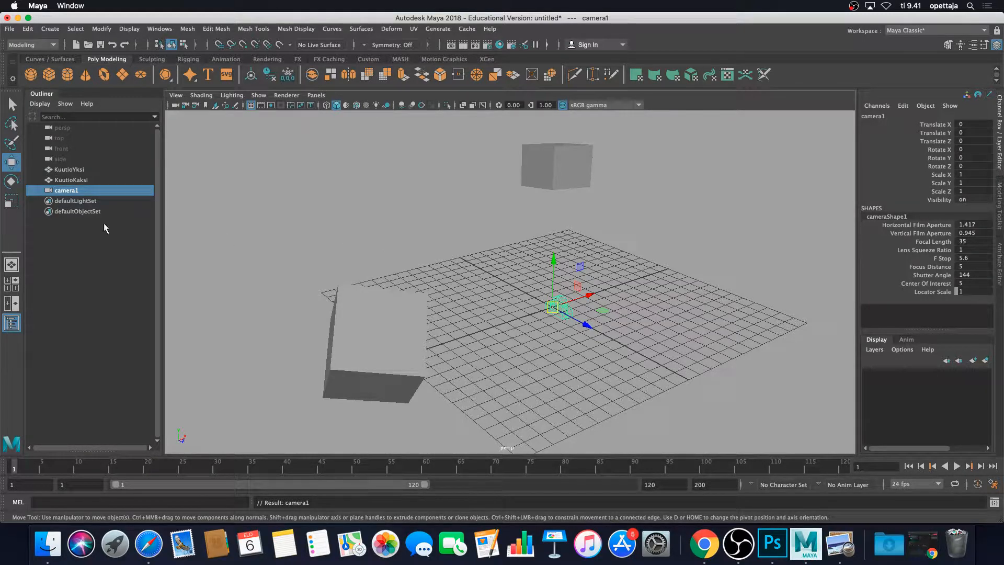
Rename camera1 to paaKamera in the Outliner.
{"action": "left_click", "coordinate": [59, 218]}
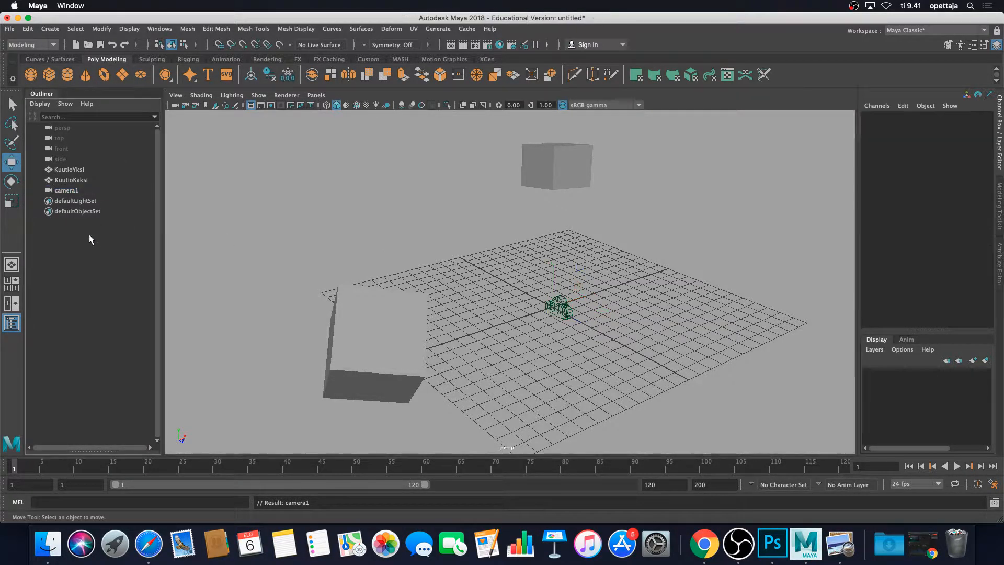
{"action": "left_click", "coordinate": [71, 192]}
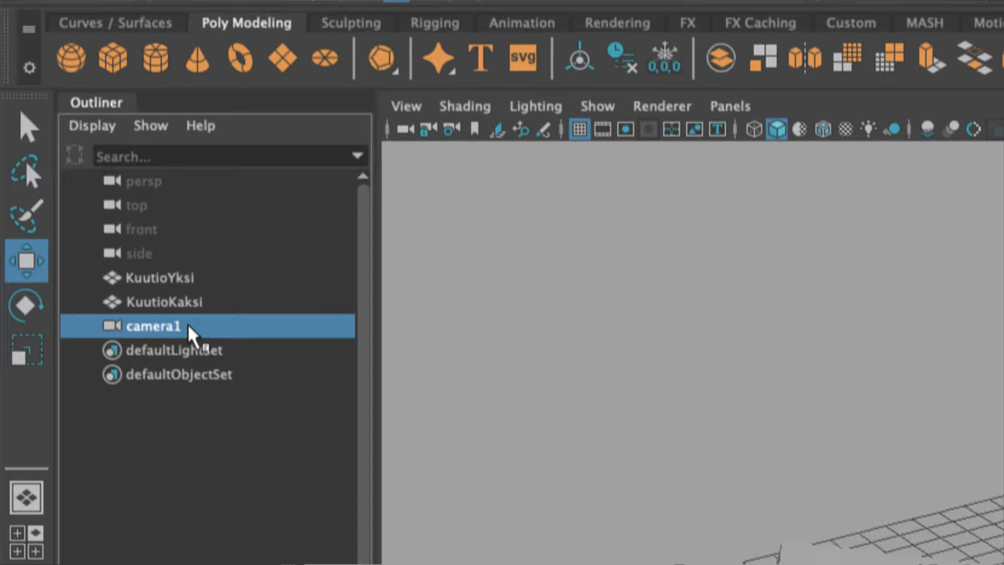
{"action": "double_click", "coordinate": [189, 329]}
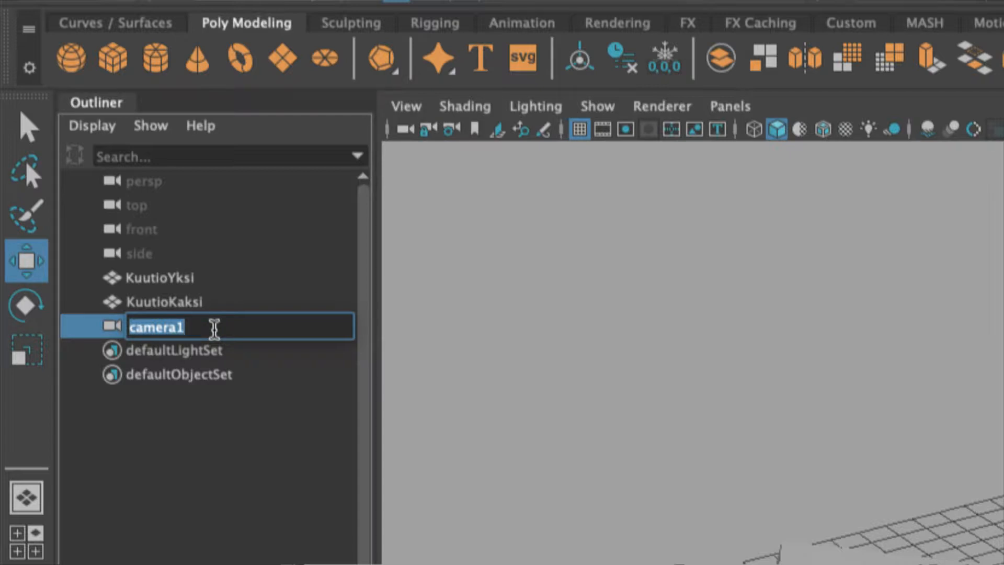
{"action": "type", "text": "paa"}
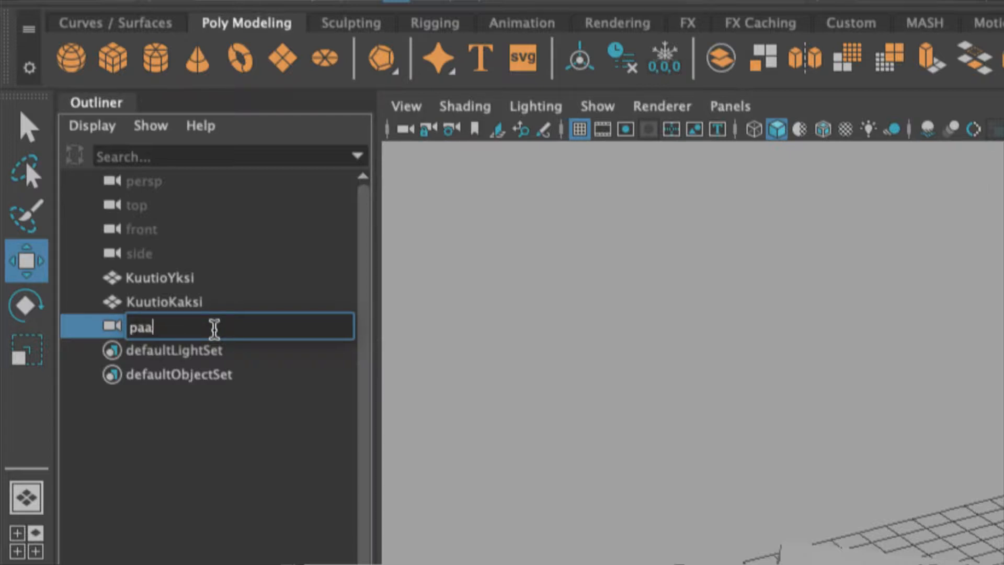
{"action": "type", "text": "Kma"}
{"action": "key", "text": "BackSpace"}
{"action": "key", "text": "BackSpace"}
{"action": "type", "text": "amera"}
{"action": "key", "text": "Return"}
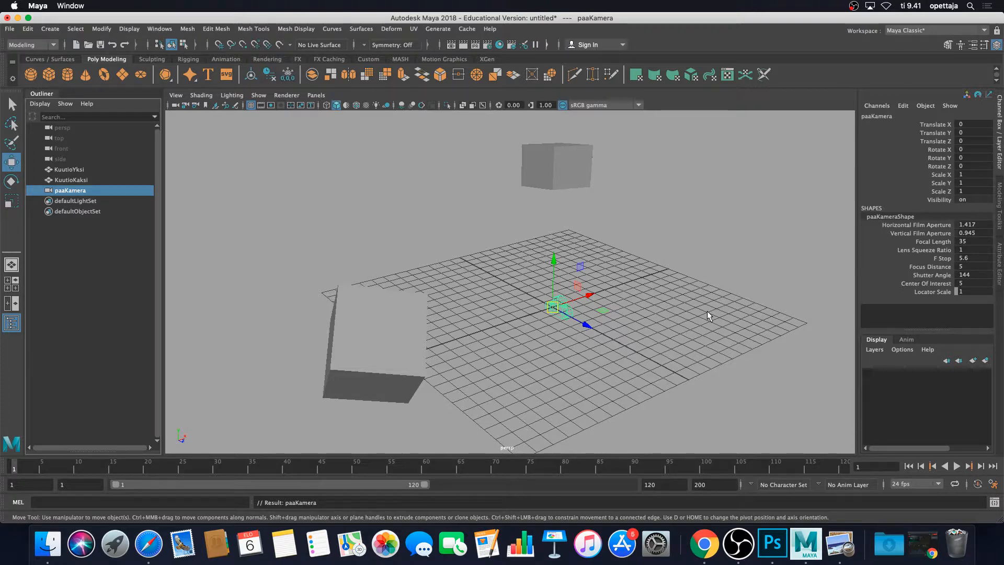
Maximize the top viewport and switch it to look through paaKamera.
{"action": "key", "text": "space"}
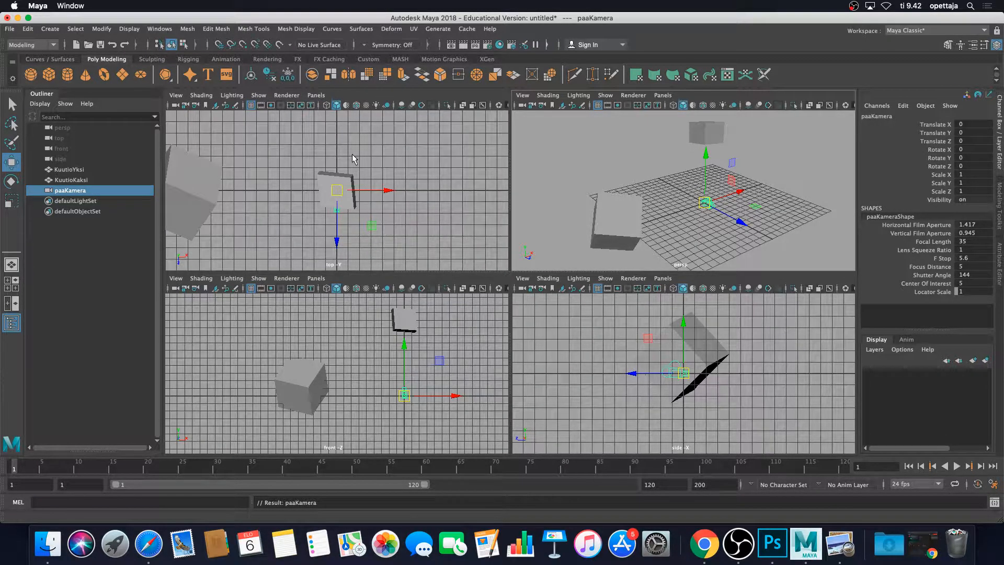
{"action": "key", "text": "space"}
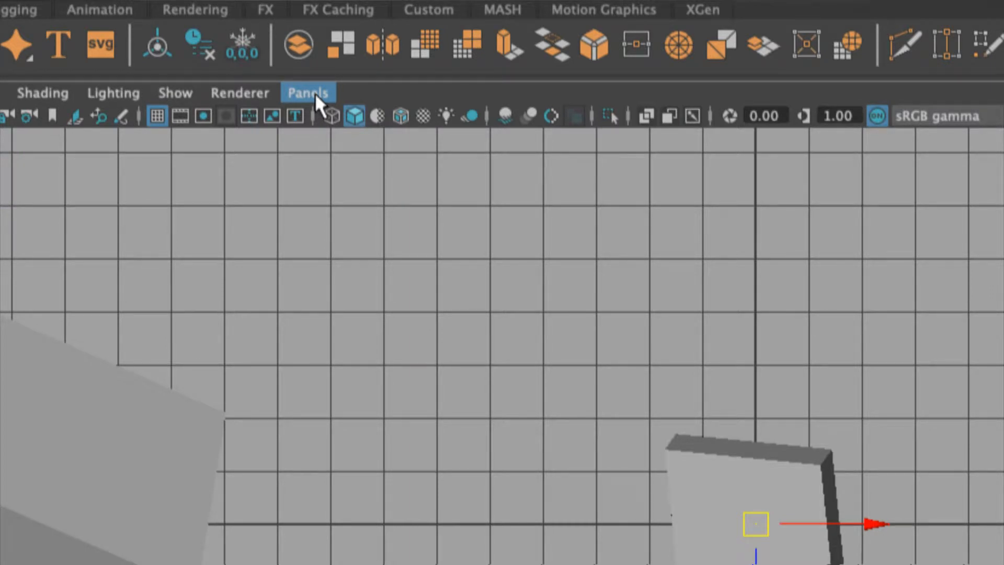
{"action": "left_click", "coordinate": [315, 93]}
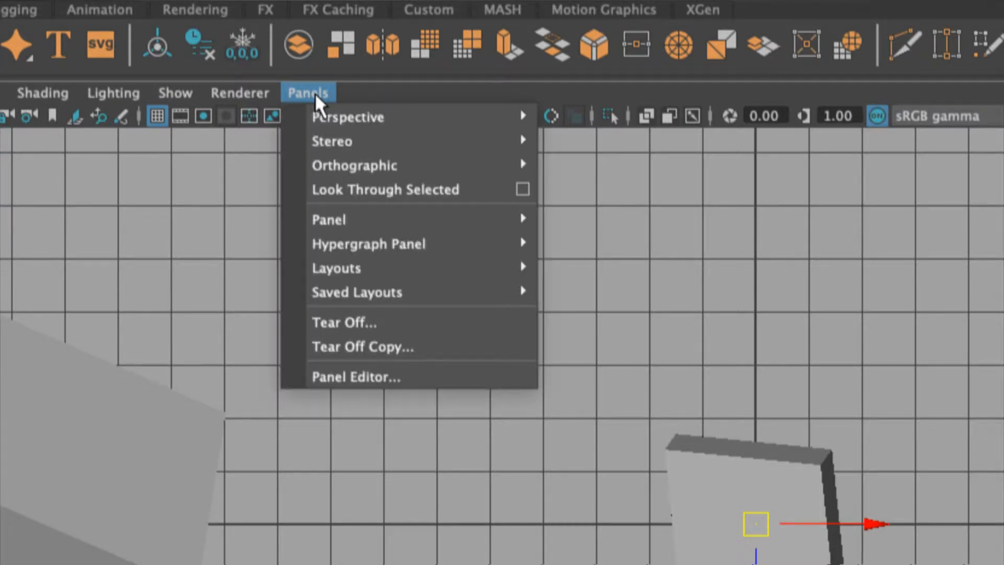
{"action": "mouse_move", "coordinate": [329, 112]}
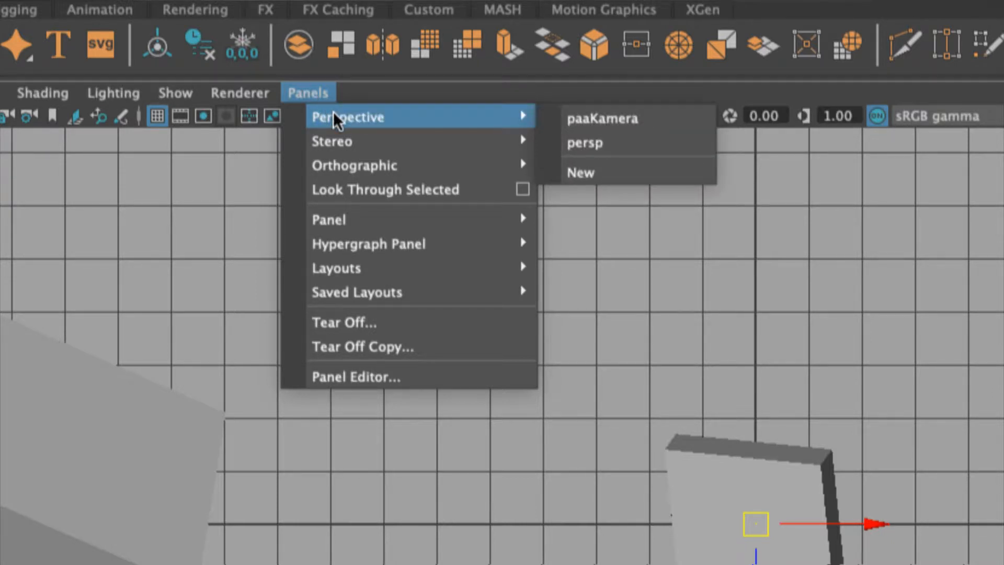
{"action": "left_click", "coordinate": [645, 121]}
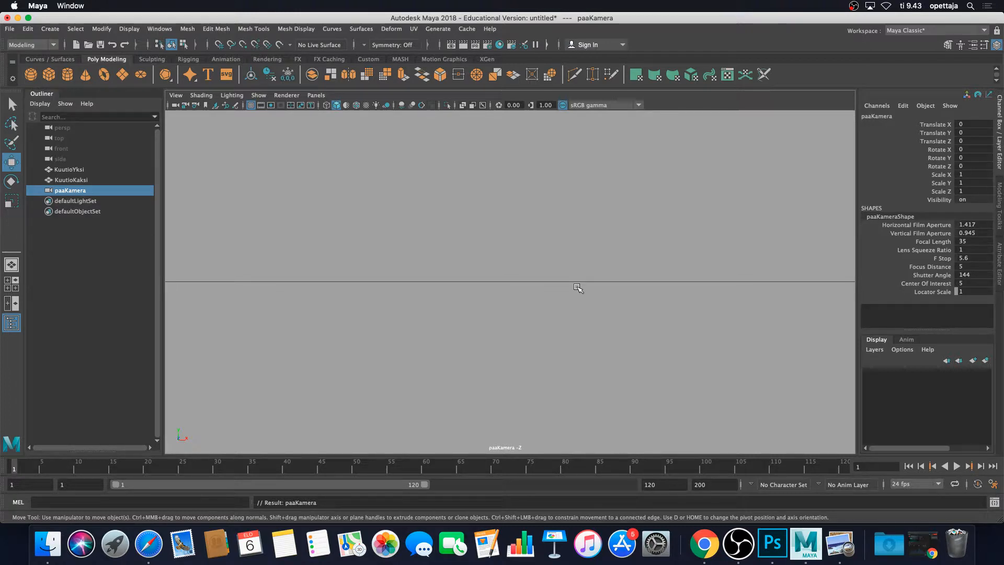
Orbit, pan and zoom paaKamera's view to frame the two cubes above the grid.
{"action": "scroll", "coordinate": [580, 269], "scroll_direction": "down", "scroll_amount": 10}
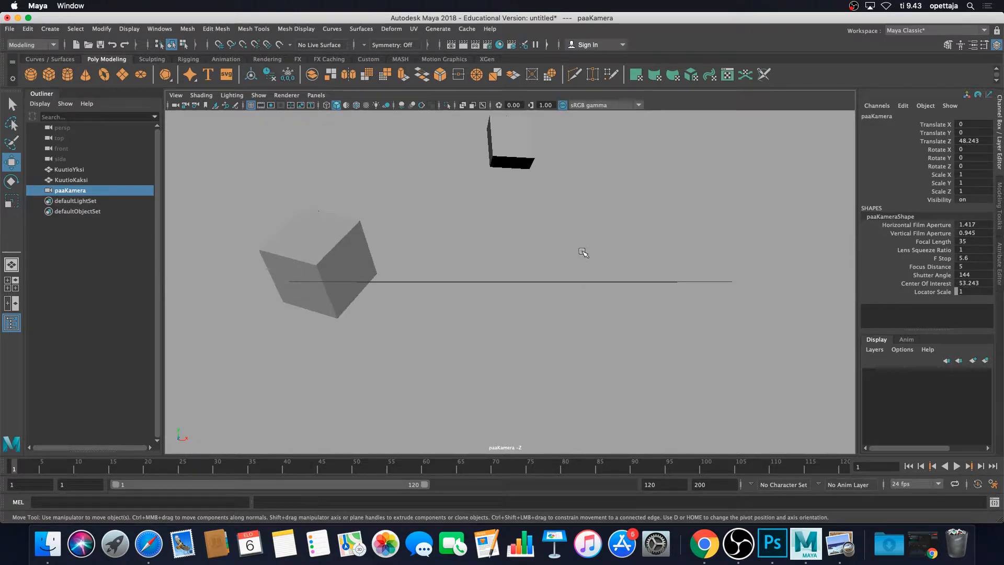
{"action": "left_click_drag", "start_coordinate": [597, 243], "coordinate": [587, 241], "text": "alt"}
{"action": "middle_click_drag", "start_coordinate": [545, 253], "coordinate": [598, 282], "text": "alt"}
{"action": "scroll", "coordinate": [598, 282], "scroll_direction": "up", "scroll_amount": 6}
{"action": "left_click_drag", "start_coordinate": [602, 269], "coordinate": [513, 264], "text": "alt"}
{"action": "scroll", "coordinate": [556, 273], "scroll_direction": "down", "scroll_amount": 5}
{"action": "scroll", "coordinate": [570, 273], "scroll_direction": "up", "scroll_amount": 3}
{"action": "middle_click_drag", "start_coordinate": [591, 265], "coordinate": [583, 304], "text": "alt"}
{"action": "scroll", "coordinate": [639, 295], "scroll_direction": "up", "scroll_amount": 4}
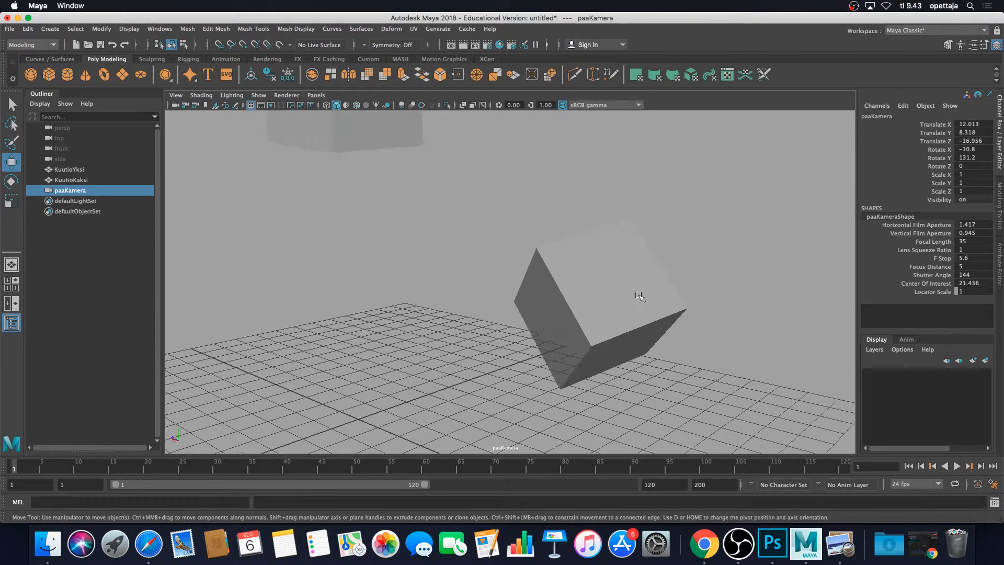
{"action": "left_click_drag", "start_coordinate": [639, 296], "coordinate": [505, 271], "text": "alt"}
{"action": "middle_click_drag", "start_coordinate": [603, 284], "coordinate": [530, 287], "text": "alt"}
{"action": "scroll", "coordinate": [529, 288], "scroll_direction": "down", "scroll_amount": 3}
{"action": "left_click_drag", "start_coordinate": [490, 284], "coordinate": [637, 294], "text": "alt"}
{"action": "scroll", "coordinate": [541, 300], "scroll_direction": "up", "scroll_amount": 1}
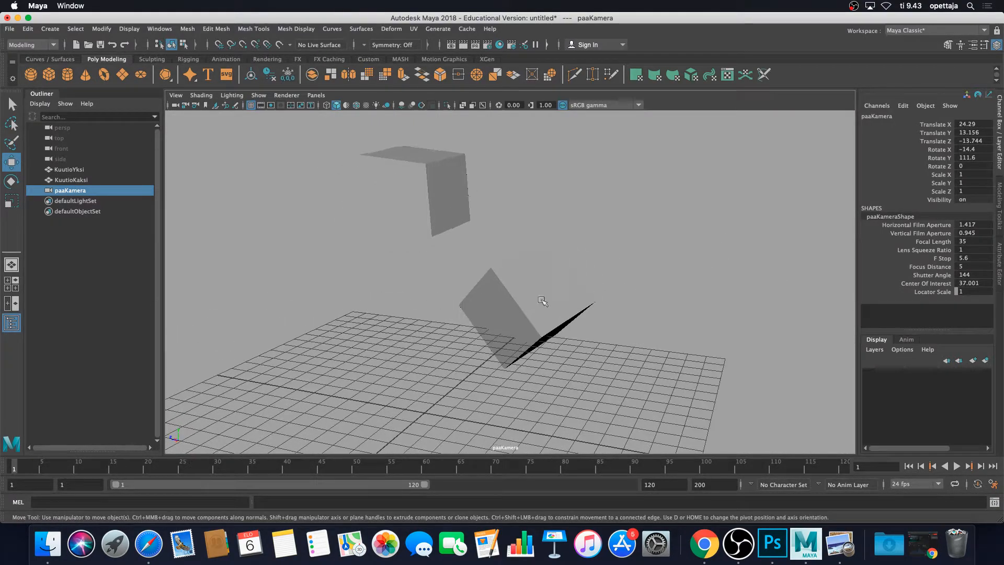
{"action": "left_click_drag", "start_coordinate": [542, 300], "coordinate": [639, 254], "text": "alt"}
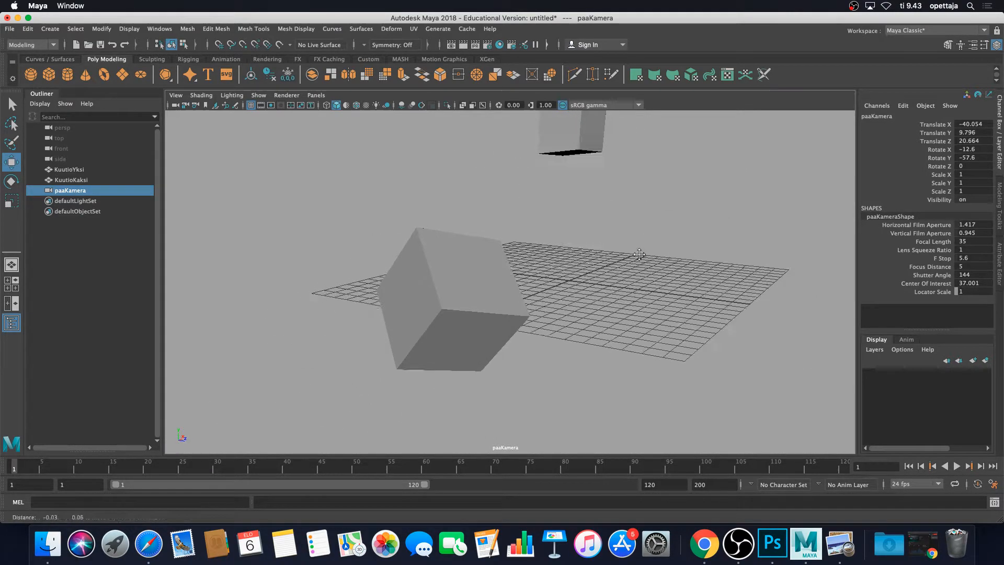
{"action": "middle_click_drag", "start_coordinate": [639, 254], "coordinate": [637, 316], "text": "alt"}
{"action": "scroll", "coordinate": [636, 315], "scroll_direction": "up", "scroll_amount": 1}
{"action": "left_click_drag", "start_coordinate": [636, 316], "coordinate": [643, 301], "text": "alt"}
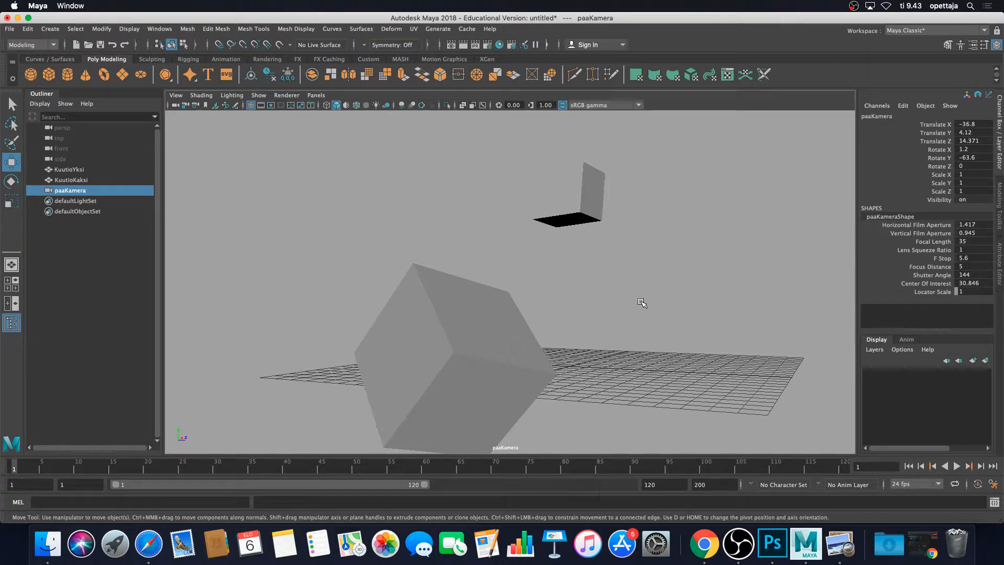
Maximize the front viewport and switch it to the top orthographic view.
{"action": "key", "text": "space"}
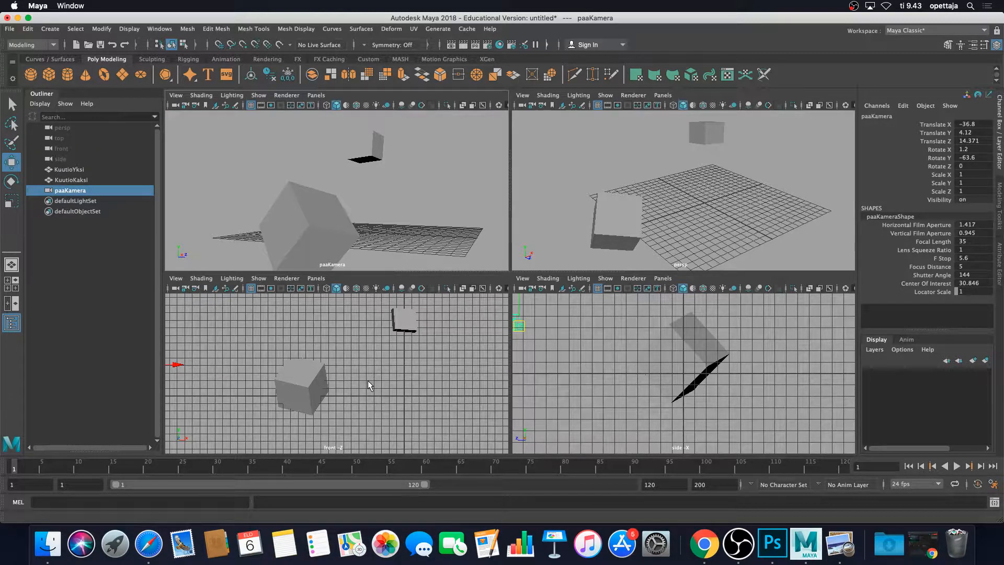
{"action": "key", "text": "space"}
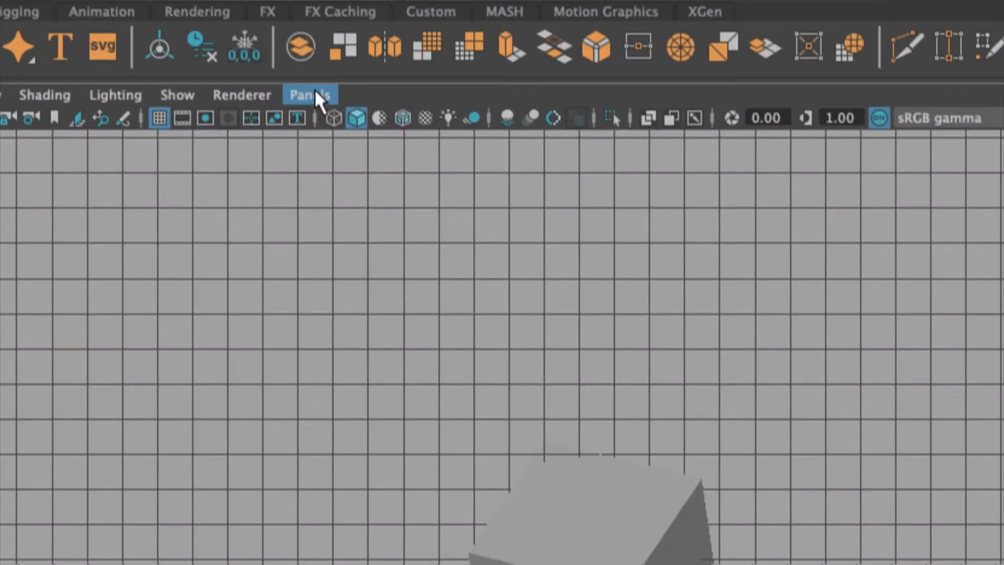
{"action": "left_click", "coordinate": [314, 95]}
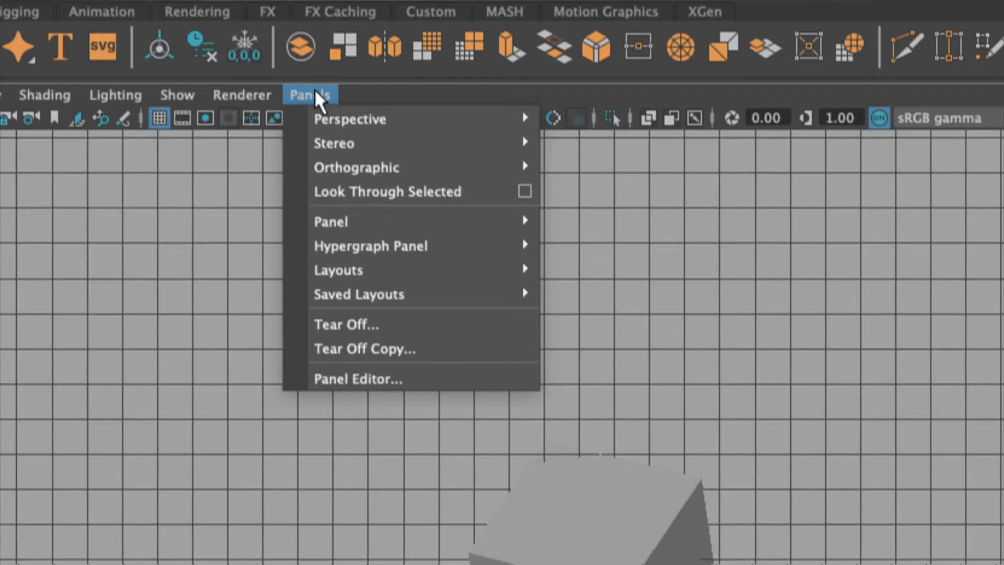
{"action": "mouse_move", "coordinate": [375, 162]}
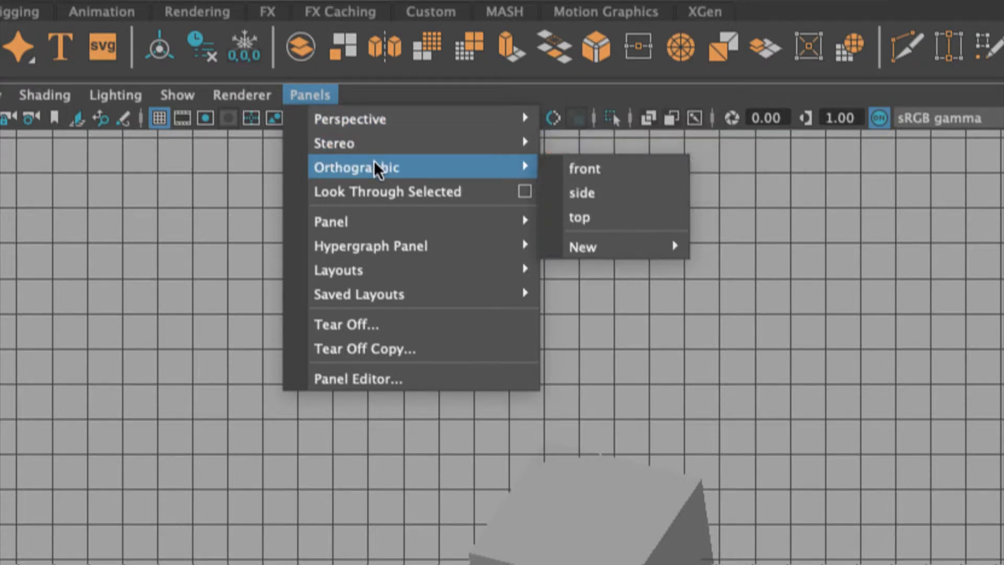
{"action": "mouse_move", "coordinate": [375, 121]}
{"action": "left_click", "coordinate": [607, 212]}
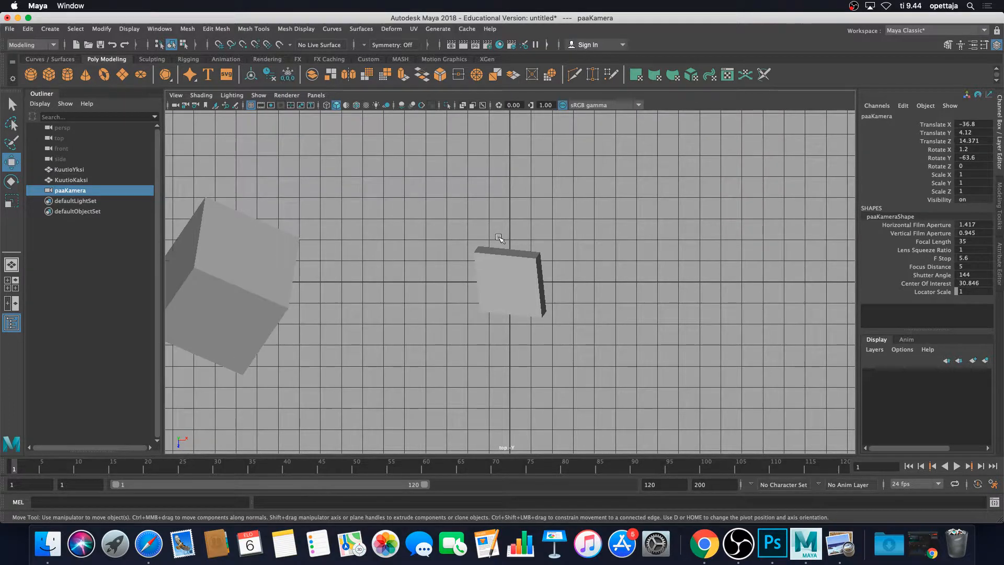
{"action": "key", "text": "space"}
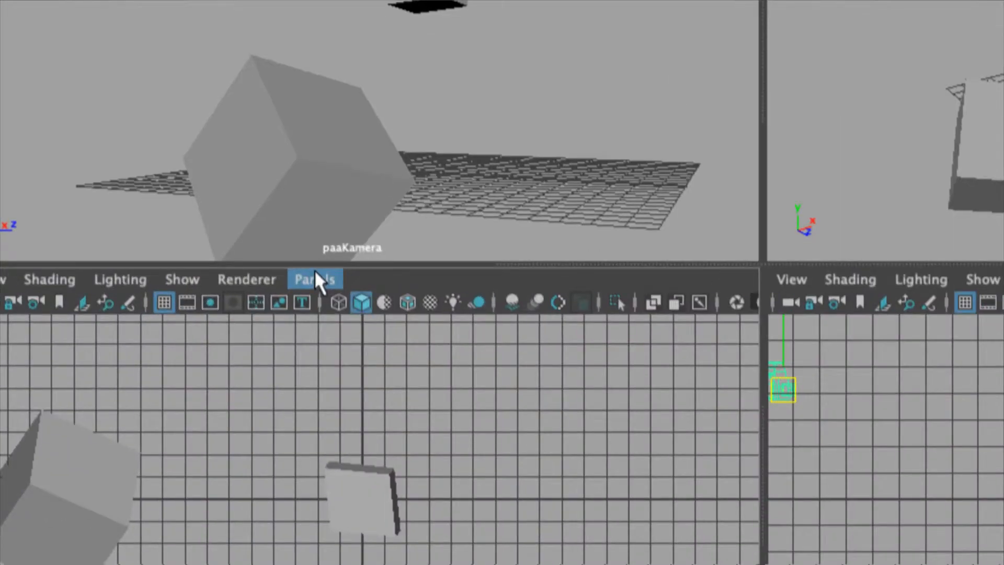
{"action": "left_click", "coordinate": [318, 273]}
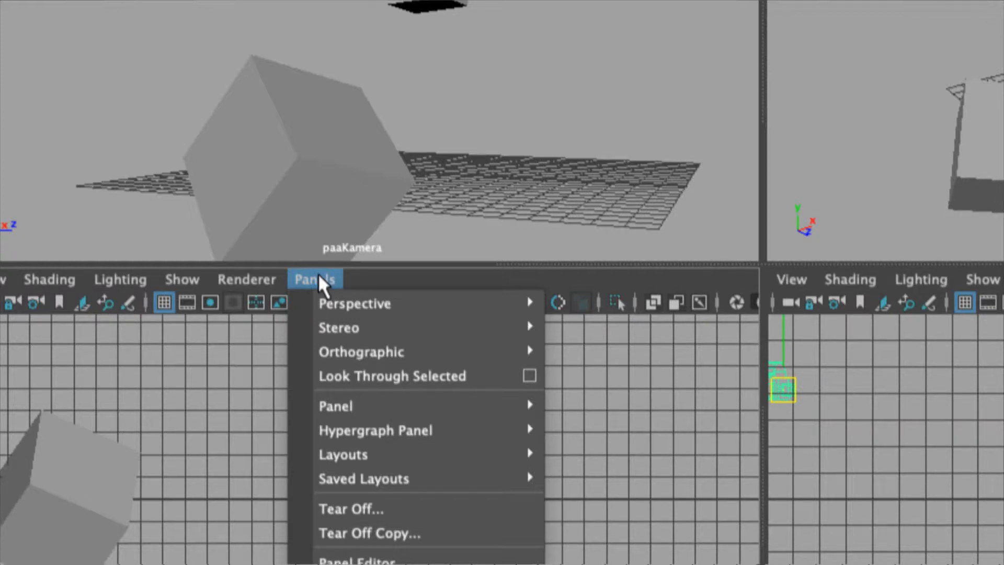
{"action": "mouse_move", "coordinate": [337, 294]}
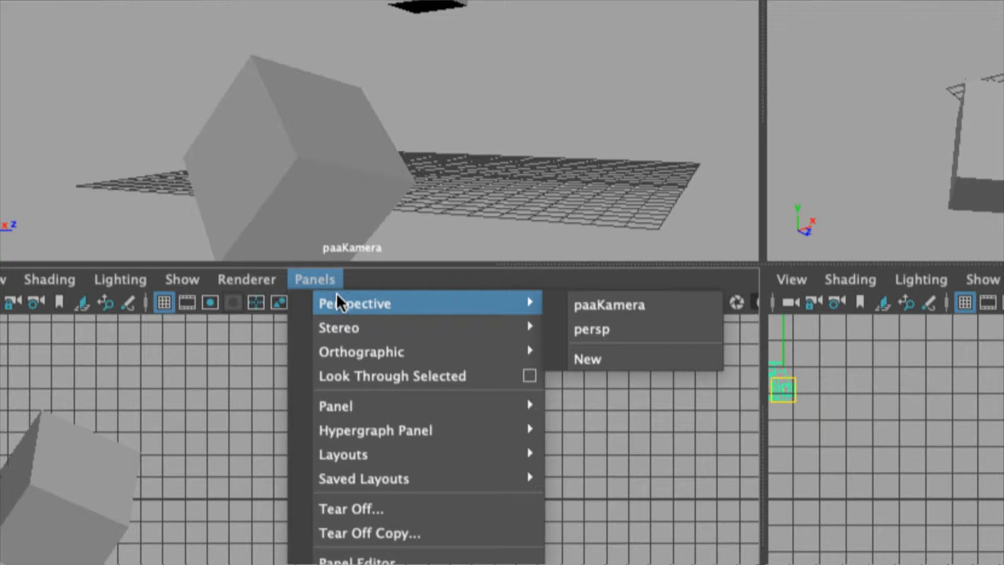
{"action": "mouse_move", "coordinate": [364, 344]}
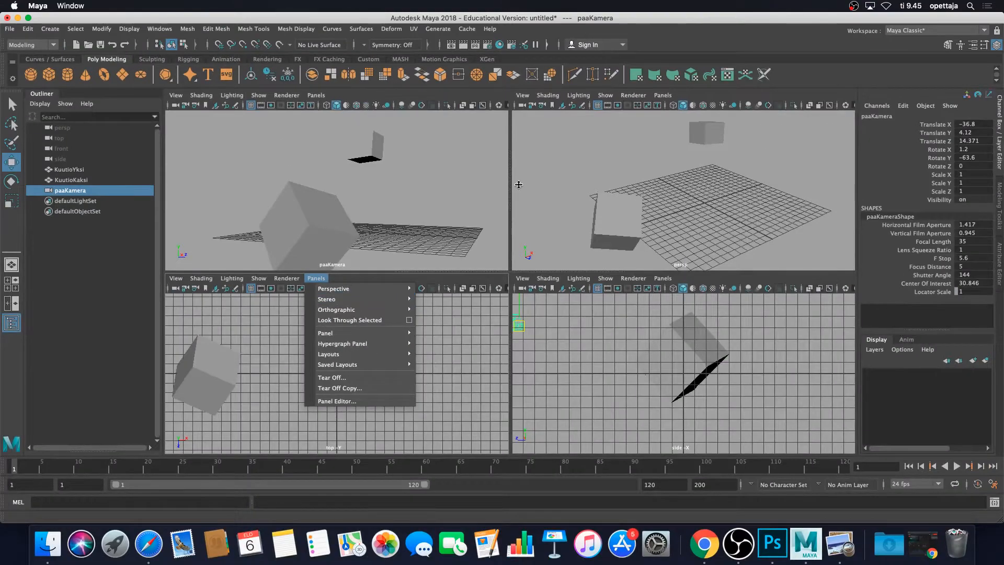
{"action": "left_click", "coordinate": [884, 44]}
Reset the current Maya Classic workspace.
{"action": "left_click", "coordinate": [900, 30]}
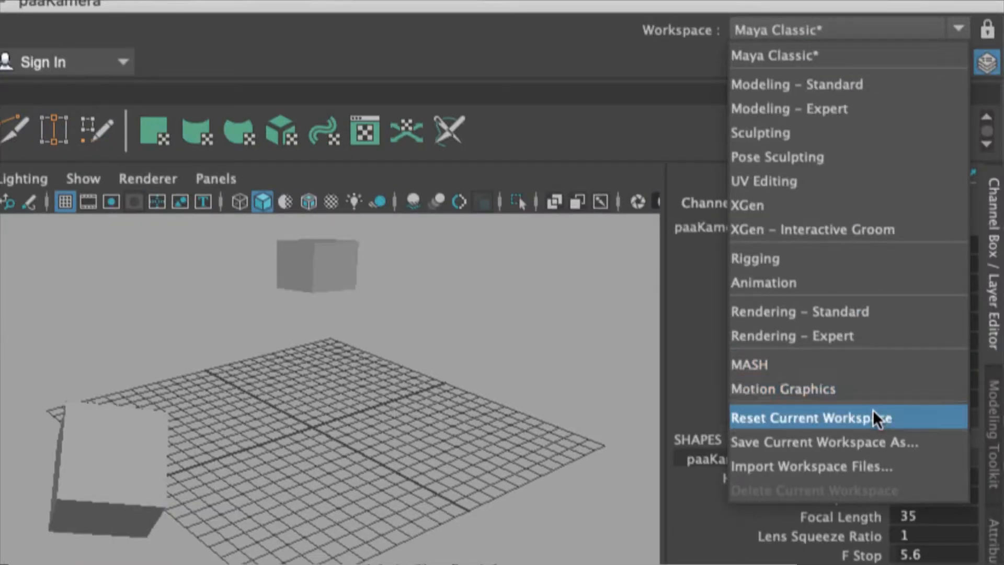
{"action": "left_click", "coordinate": [988, 418]}
{"action": "left_click_drag", "start_coordinate": [538, 367], "coordinate": [540, 369], "text": "alt"}
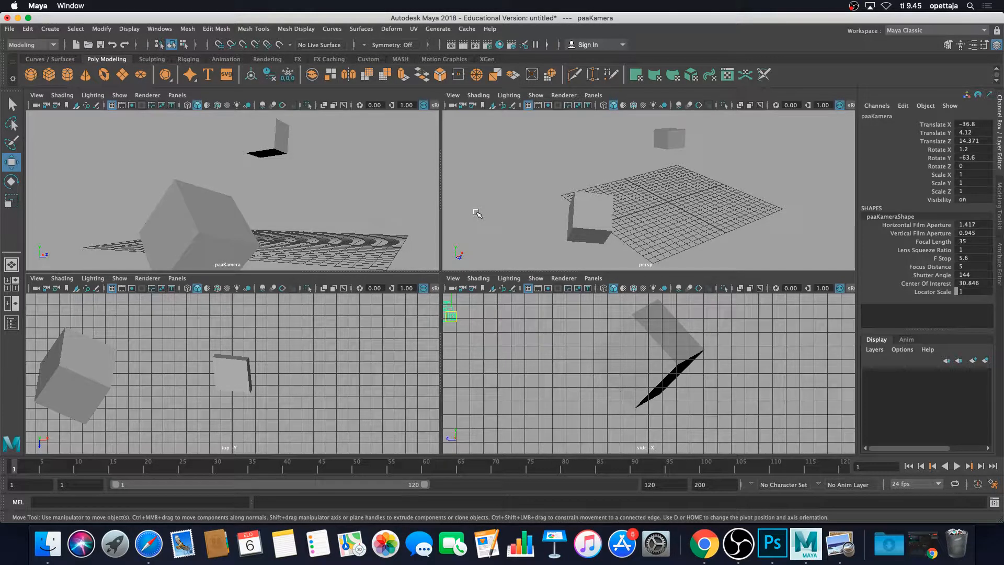
Maximize the paaKamera viewport and reopen the Outliner.
{"action": "key", "text": "space"}
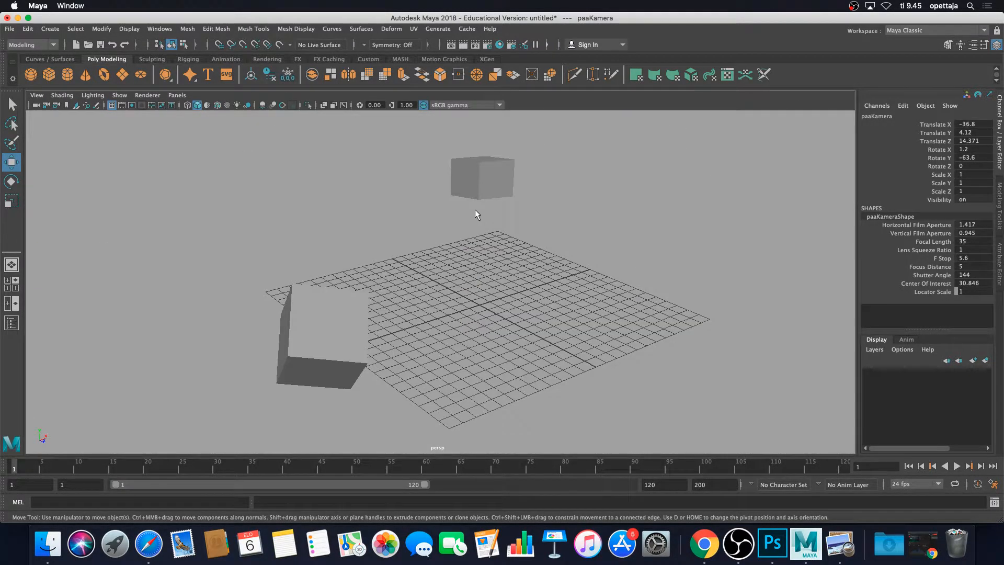
{"action": "key", "text": "space"}
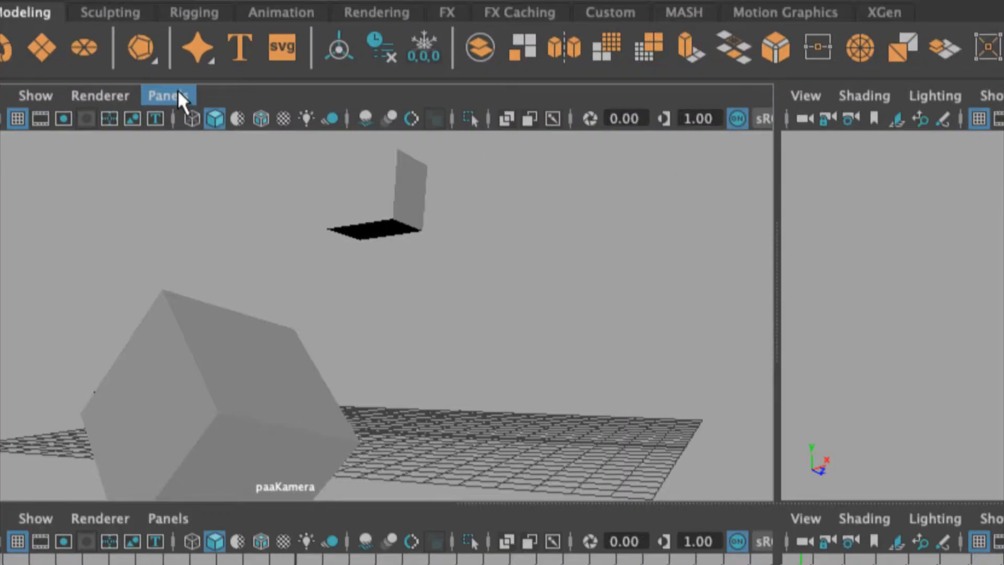
{"action": "left_click", "coordinate": [182, 95]}
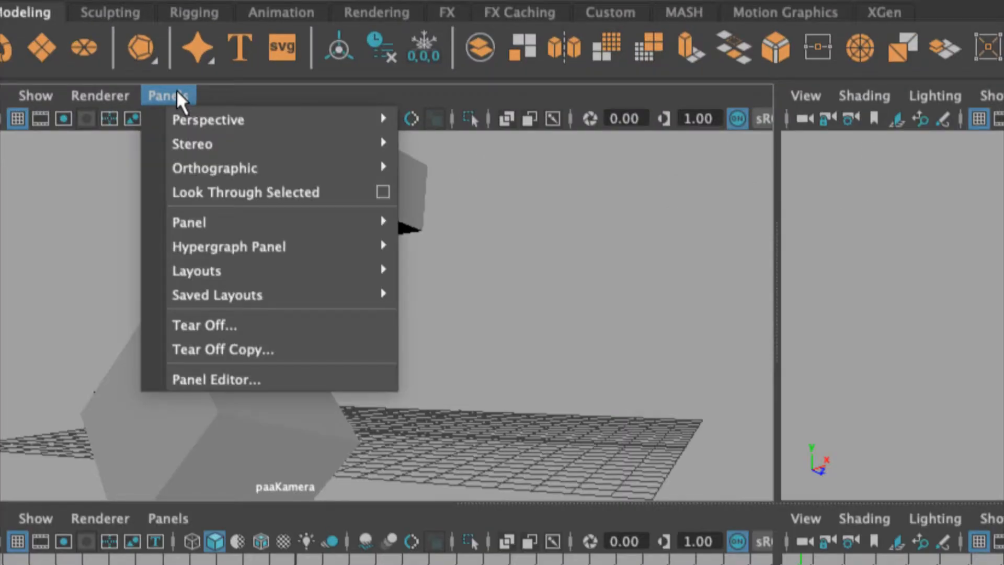
{"action": "left_click", "coordinate": [174, 93]}
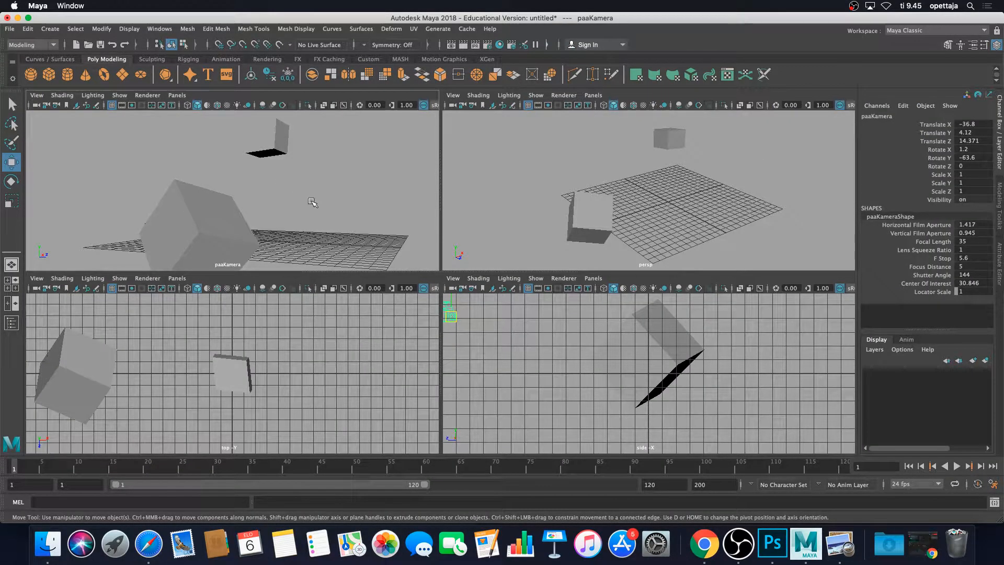
{"action": "key", "text": "space"}
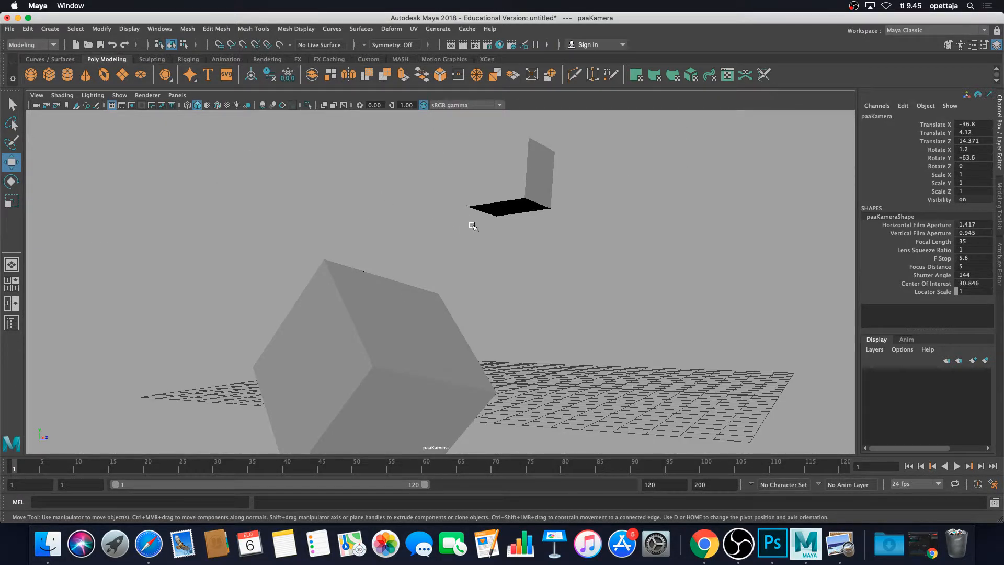
{"action": "left_click", "coordinate": [11, 323]}
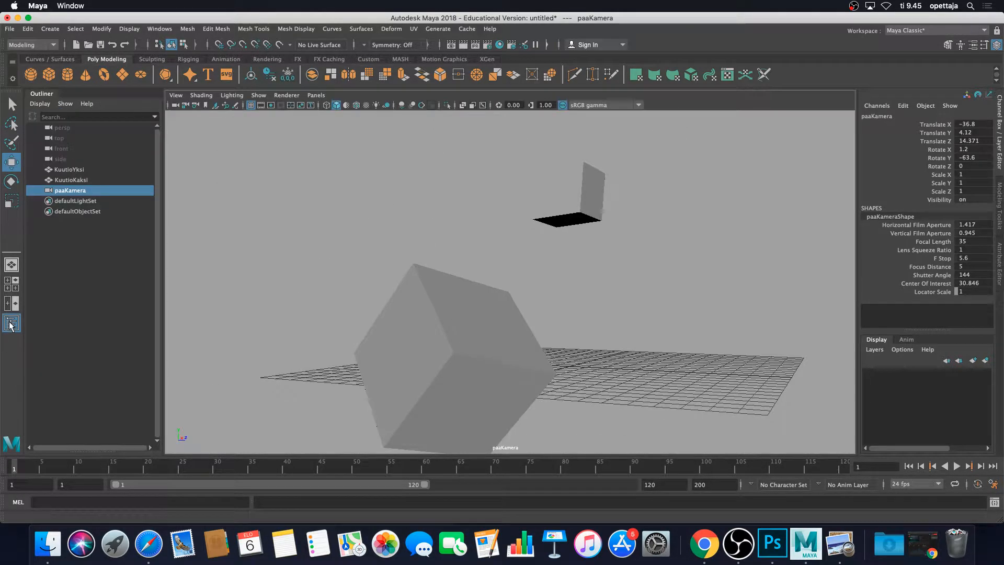
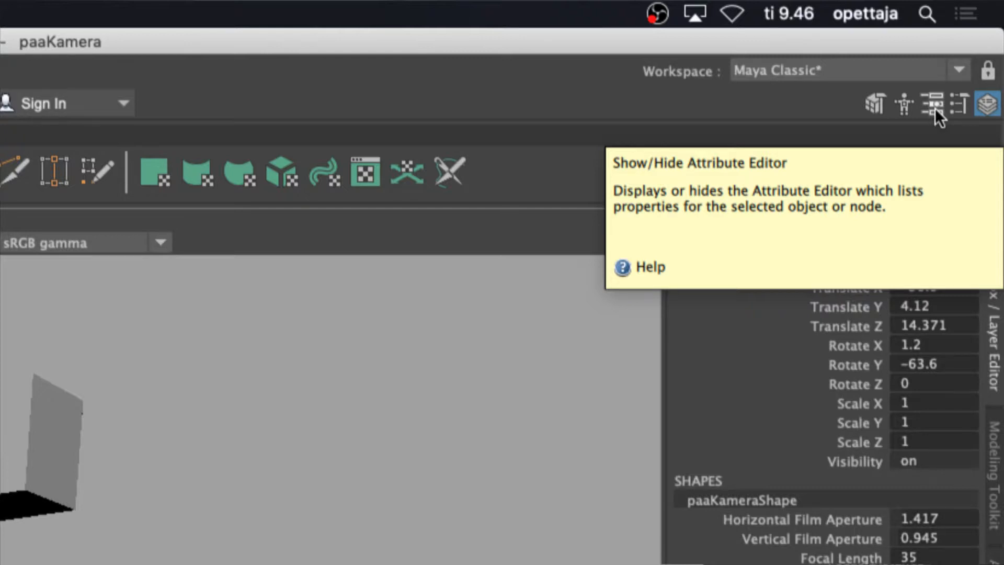
Open the Attribute Editor and set paaKamera's focal length to 70.
{"action": "left_click", "coordinate": [934, 108]}
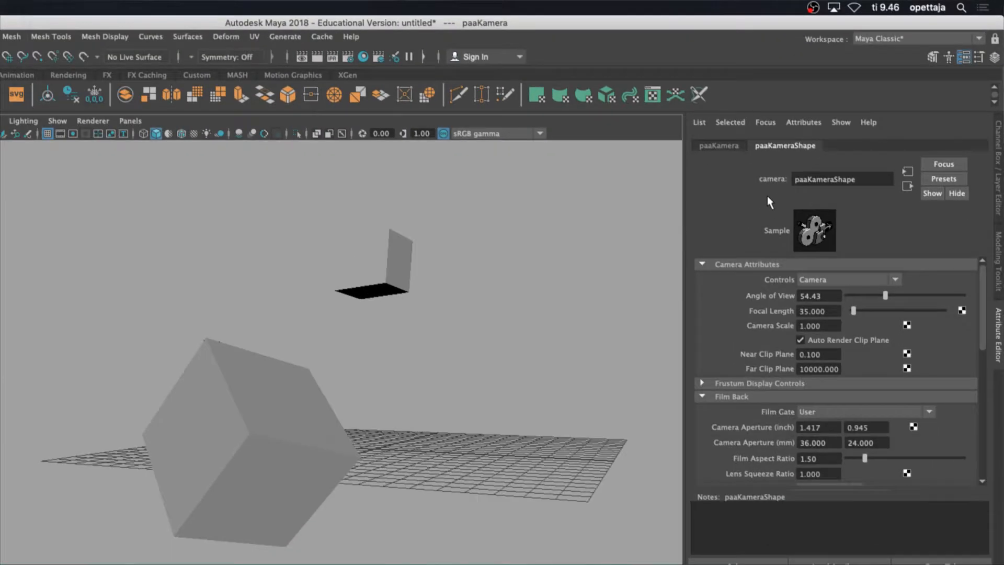
{"action": "left_click", "coordinate": [831, 311]}
{"action": "type", "text": "70"}
{"action": "key", "text": "Return"}
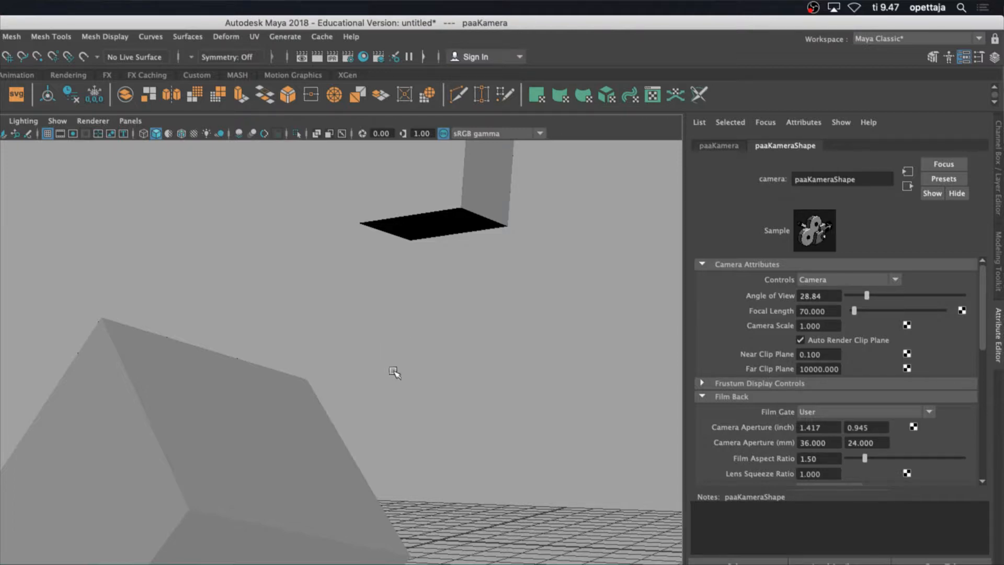
Zoom and orbit paaKamera's view to reframe the lower cube on the grid.
{"action": "scroll", "coordinate": [418, 409], "scroll_direction": "up", "scroll_amount": 2}
{"action": "scroll", "coordinate": [417, 409], "scroll_direction": "down", "scroll_amount": 1}
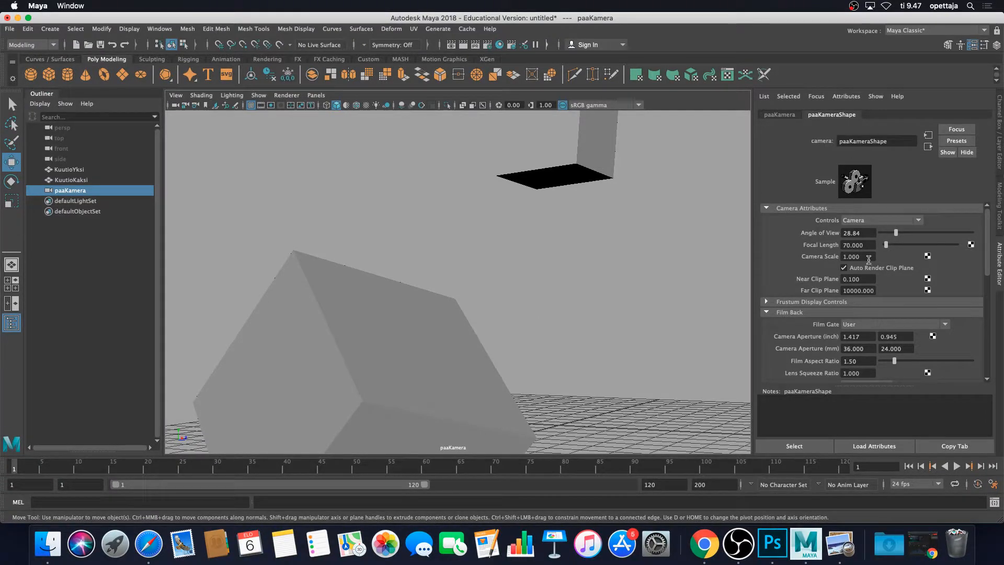
{"action": "scroll", "coordinate": [838, 335], "scroll_direction": "down", "scroll_amount": 3}
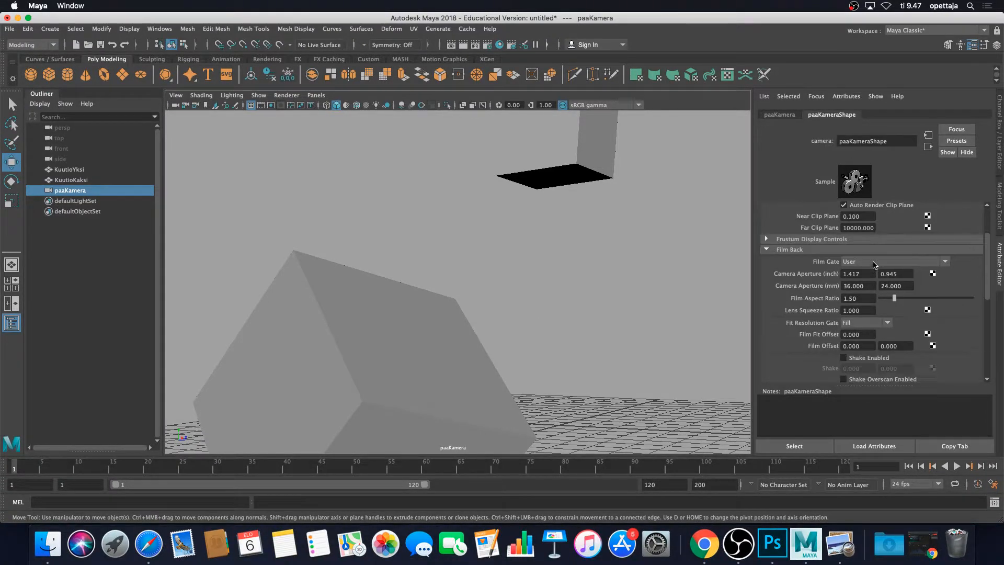
{"action": "scroll", "coordinate": [873, 264], "scroll_direction": "up", "scroll_amount": 2}
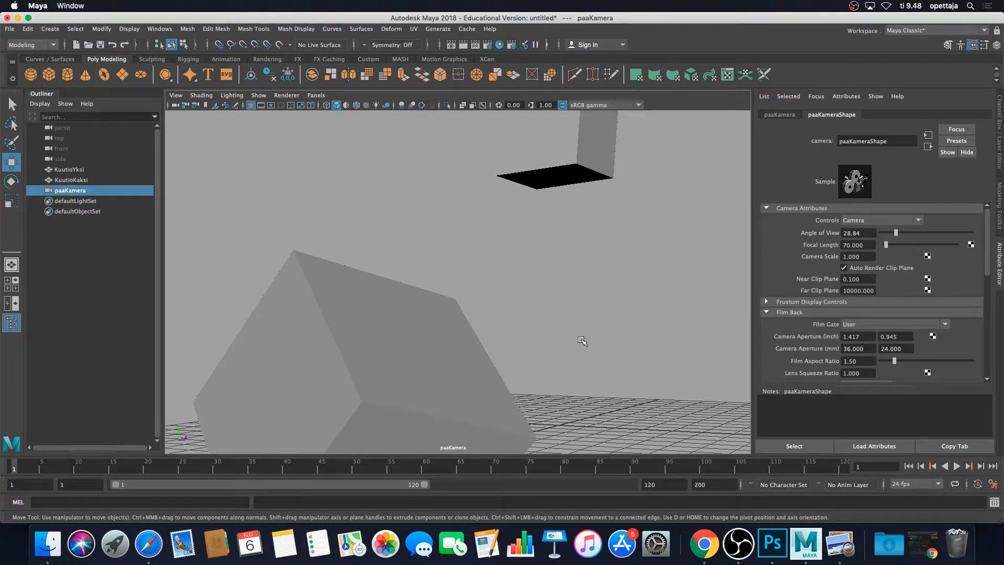
{"action": "scroll", "coordinate": [416, 375], "scroll_direction": "up", "scroll_amount": 5}
{"action": "middle_click_drag", "start_coordinate": [424, 365], "coordinate": [531, 271], "text": "alt"}
{"action": "scroll", "coordinate": [530, 271], "scroll_direction": "down", "scroll_amount": 10}
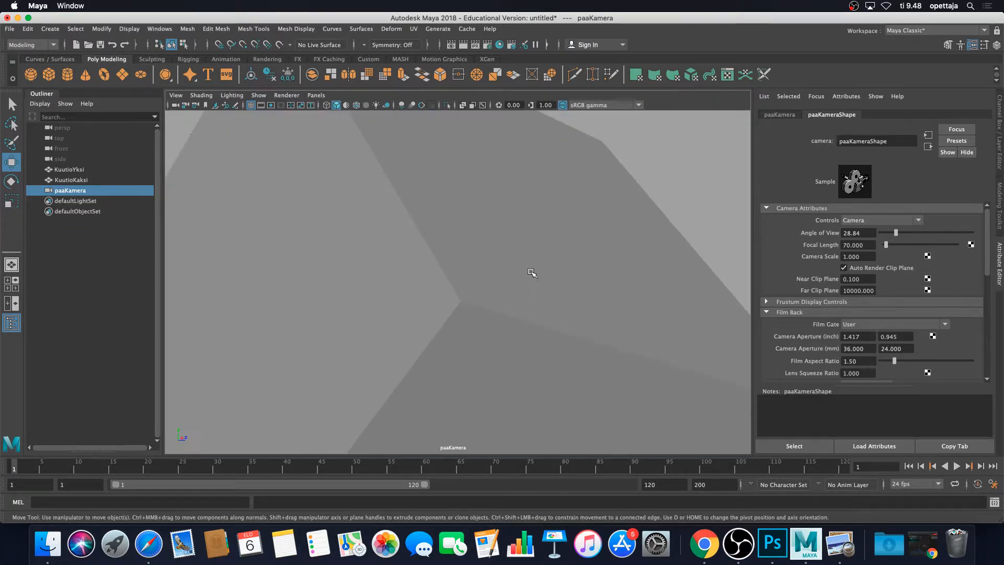
{"action": "left_click_drag", "start_coordinate": [559, 245], "coordinate": [560, 260], "text": "alt"}
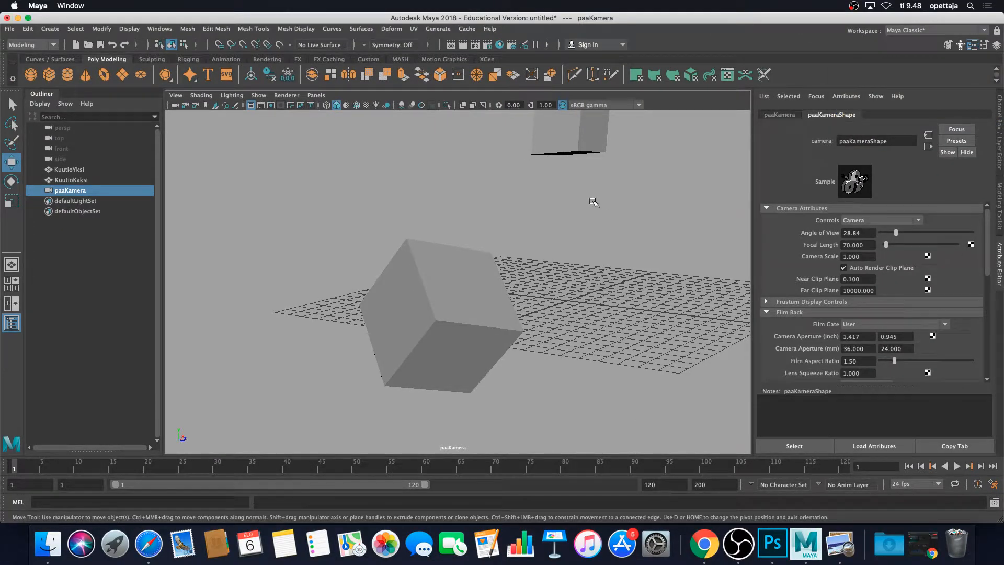
Deselect the camera and maximize the perspective viewport.
{"action": "left_click", "coordinate": [642, 193]}
{"action": "key", "text": "space"}
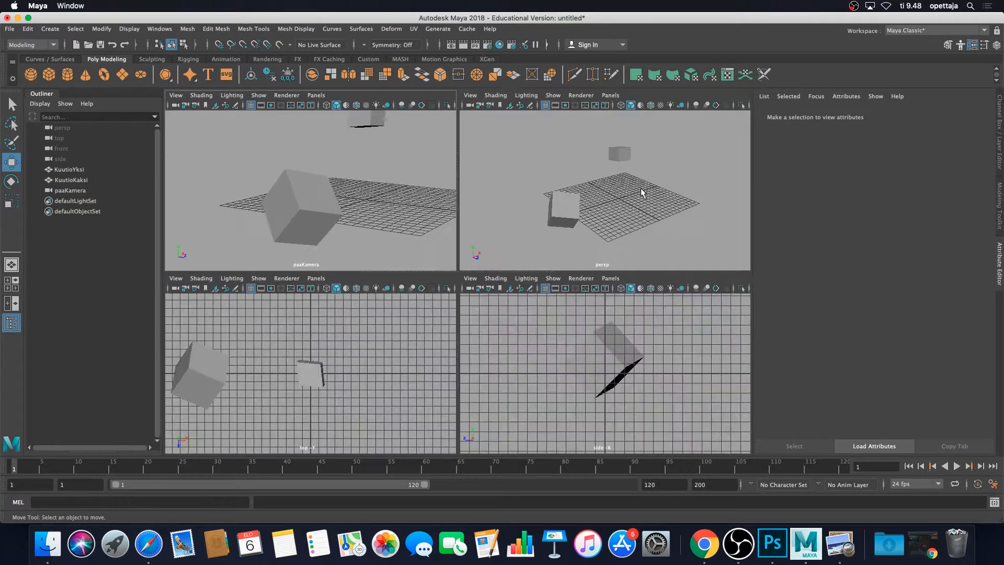
{"action": "key", "text": "space"}
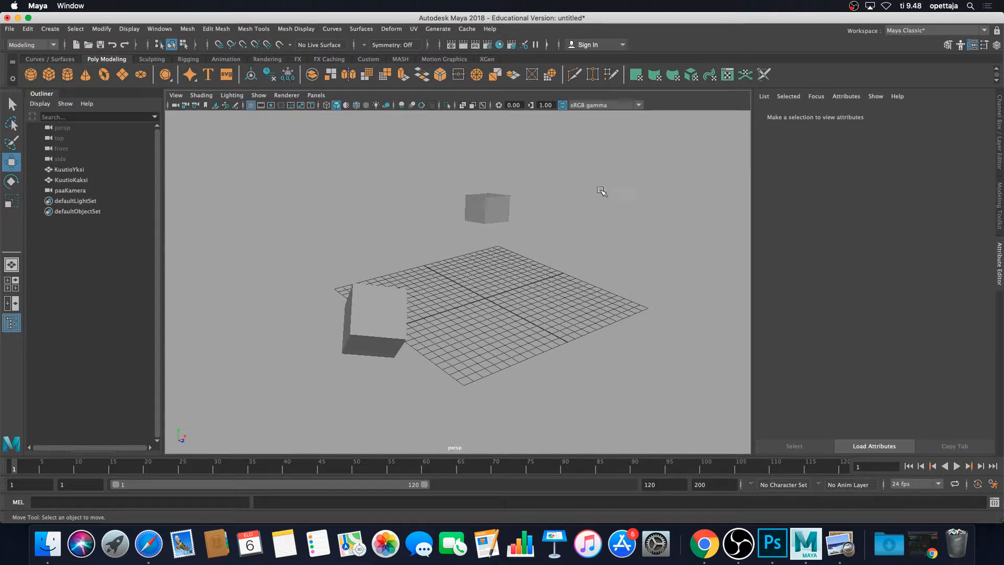
Select each cube in the perspective view and frame the upper cube KuutioYksi.
{"action": "left_click", "coordinate": [373, 314]}
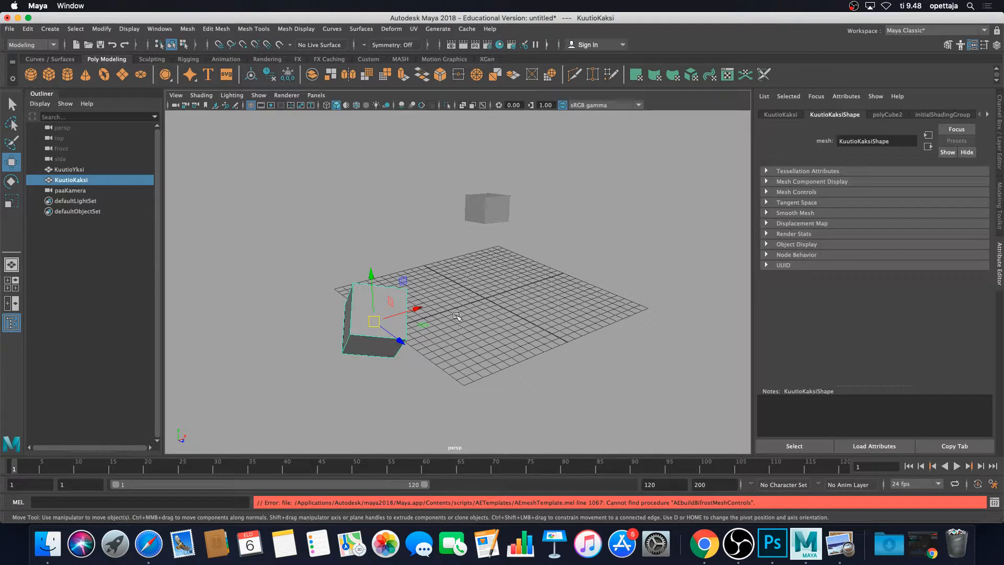
{"action": "scroll", "coordinate": [523, 349], "scroll_direction": "up", "scroll_amount": 5}
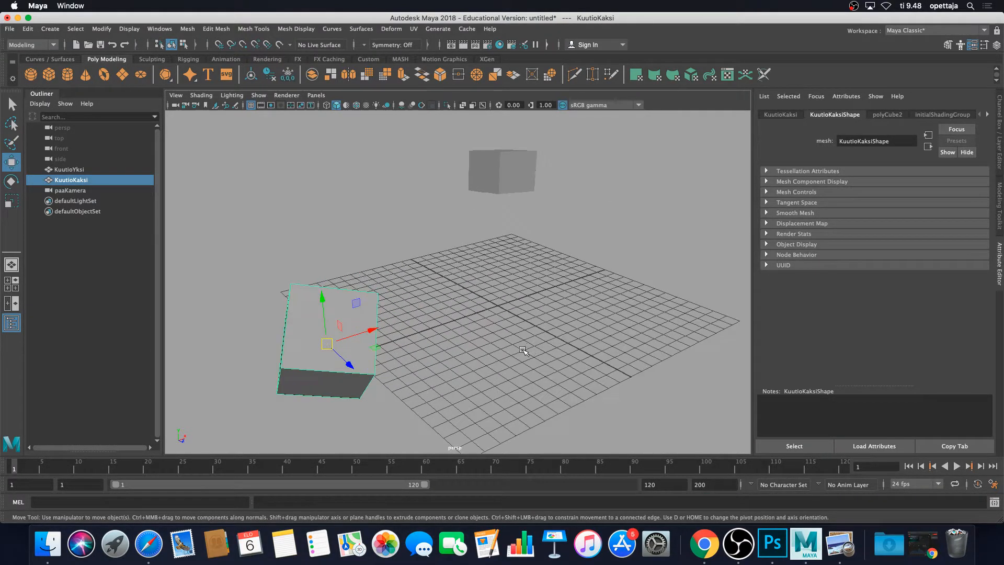
{"action": "left_click_drag", "start_coordinate": [469, 353], "coordinate": [586, 206], "text": "alt"}
{"action": "scroll", "coordinate": [600, 305], "scroll_direction": "up", "scroll_amount": 3}
{"action": "scroll", "coordinate": [600, 306], "scroll_direction": "down", "scroll_amount": 5}
{"action": "left_click", "coordinate": [585, 206]}
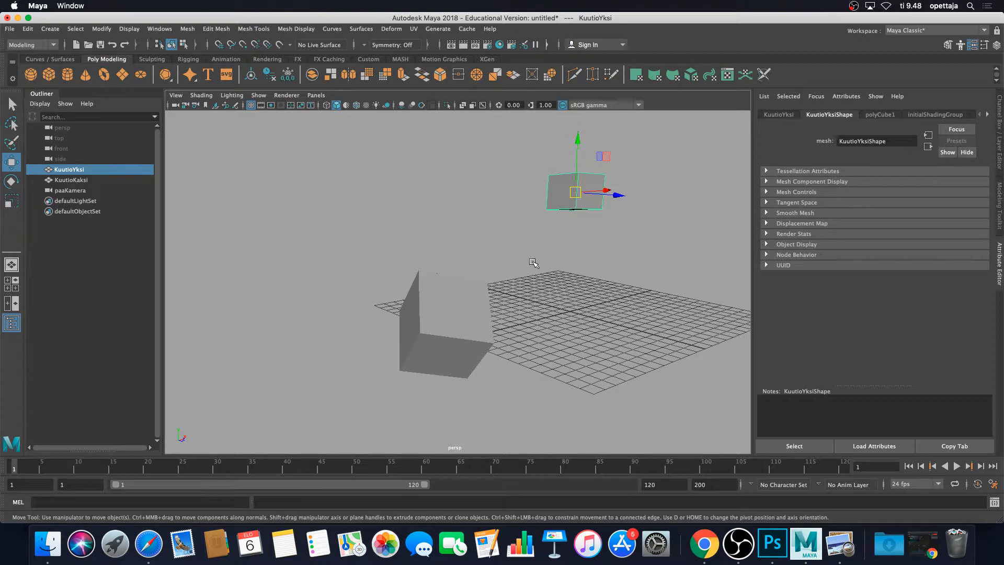
{"action": "key", "text": "f"}
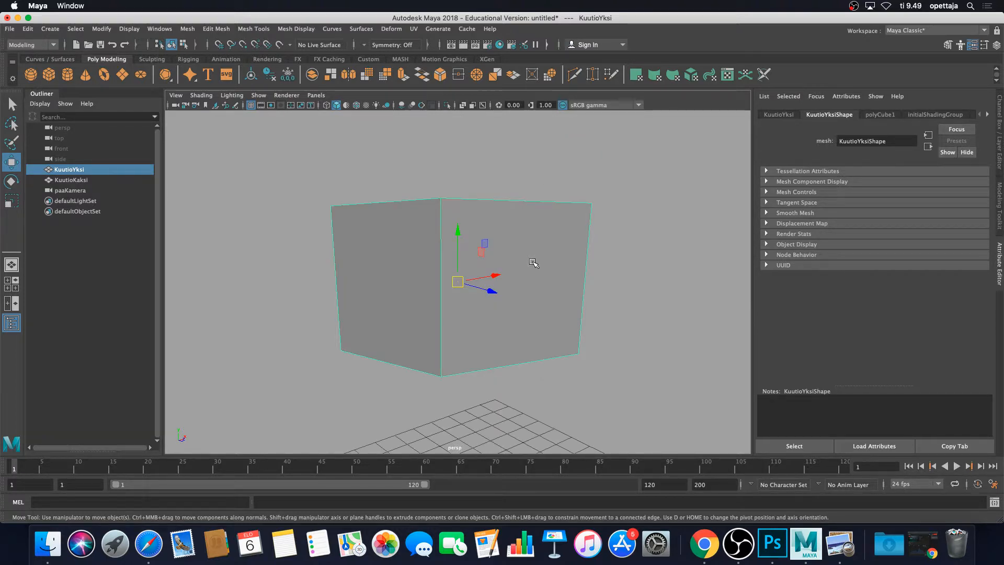
{"action": "left_click_drag", "start_coordinate": [654, 265], "coordinate": [596, 264], "text": "alt"}
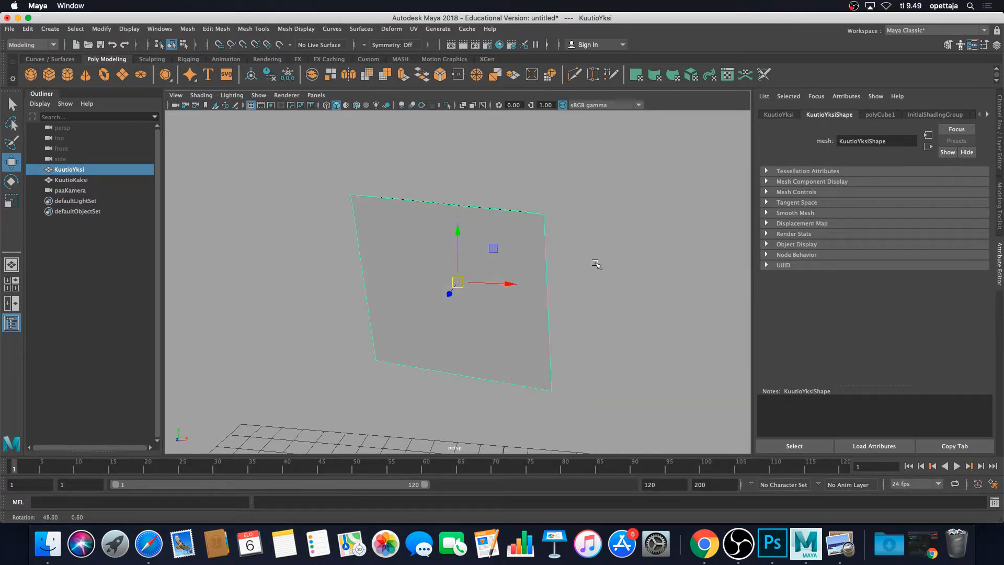
Select and frame KuutioKaksi, KuutioYksi and paaKamera in turn from the Outliner.
{"action": "left_click", "coordinate": [71, 180]}
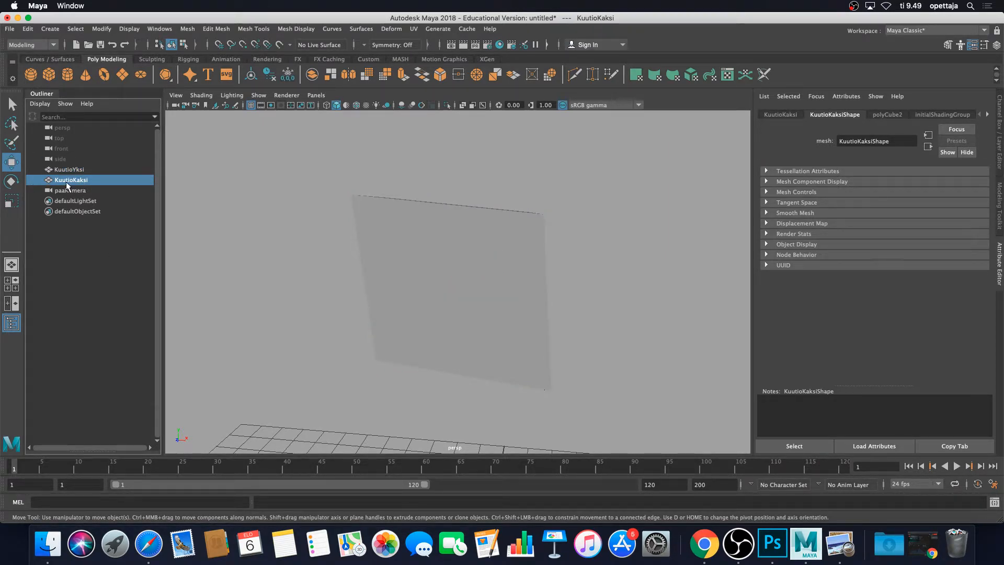
{"action": "key", "text": "f"}
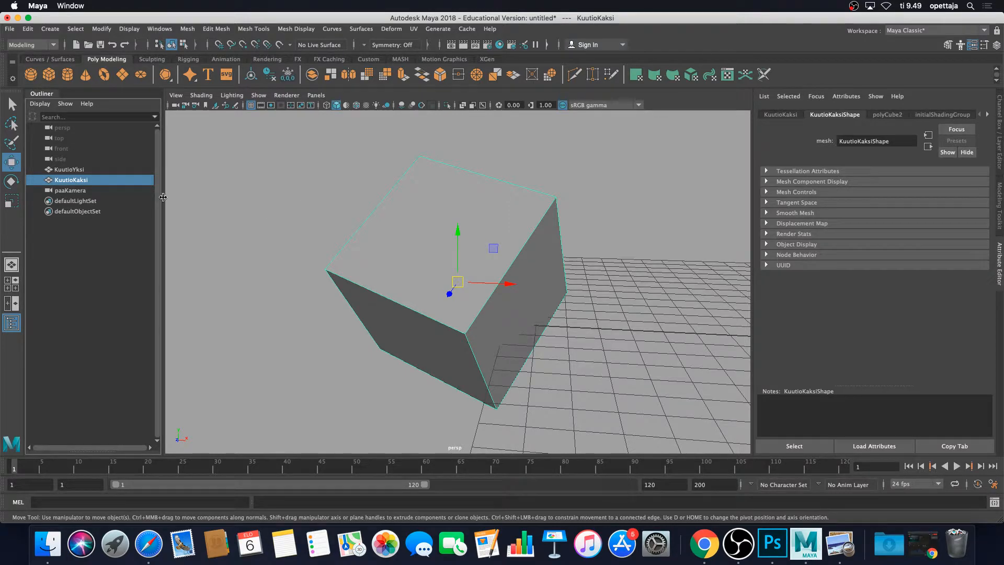
{"action": "left_click", "coordinate": [82, 168]}
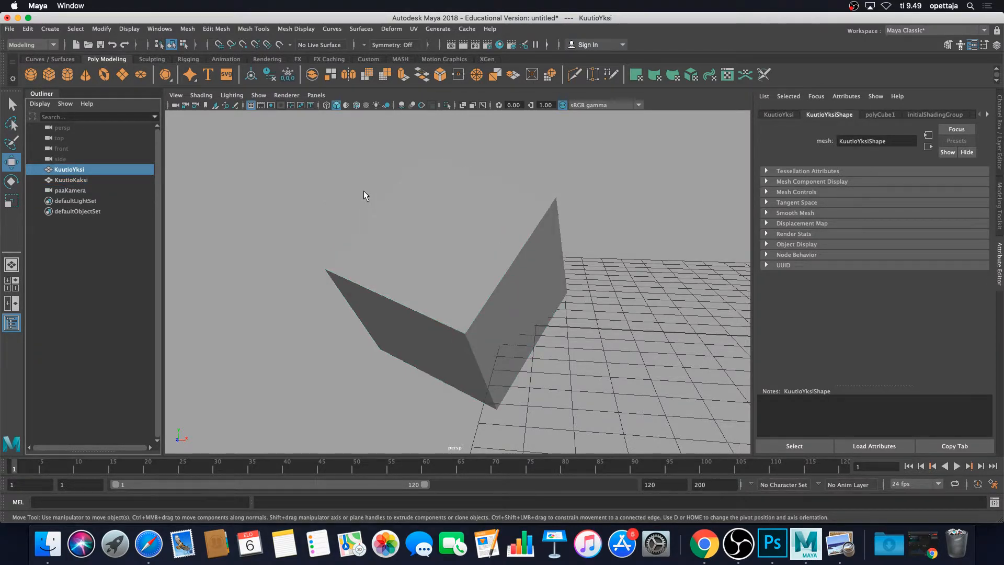
{"action": "key", "text": "f"}
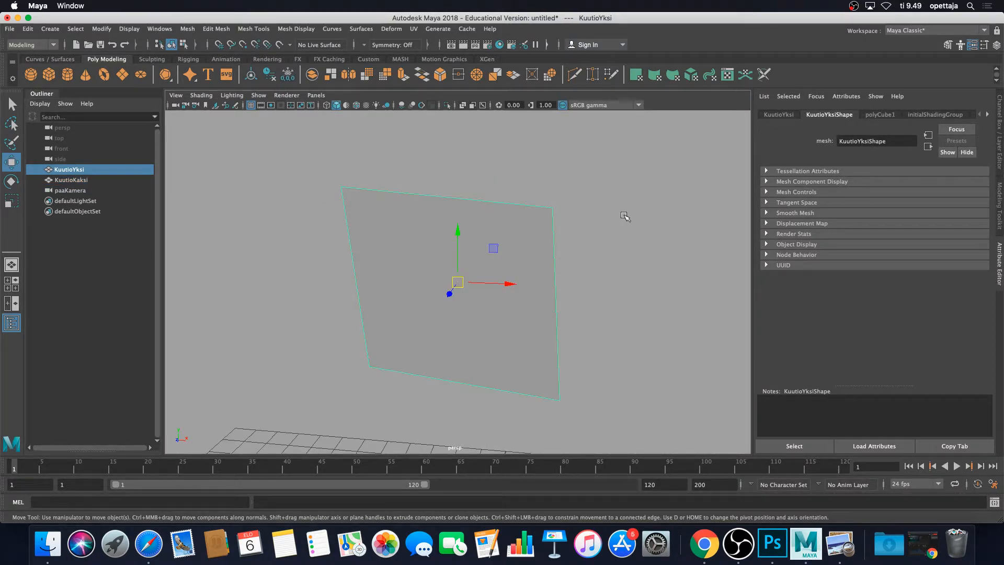
{"action": "left_click_drag", "start_coordinate": [625, 218], "coordinate": [522, 270], "text": "alt"}
{"action": "left_click", "coordinate": [68, 191]}
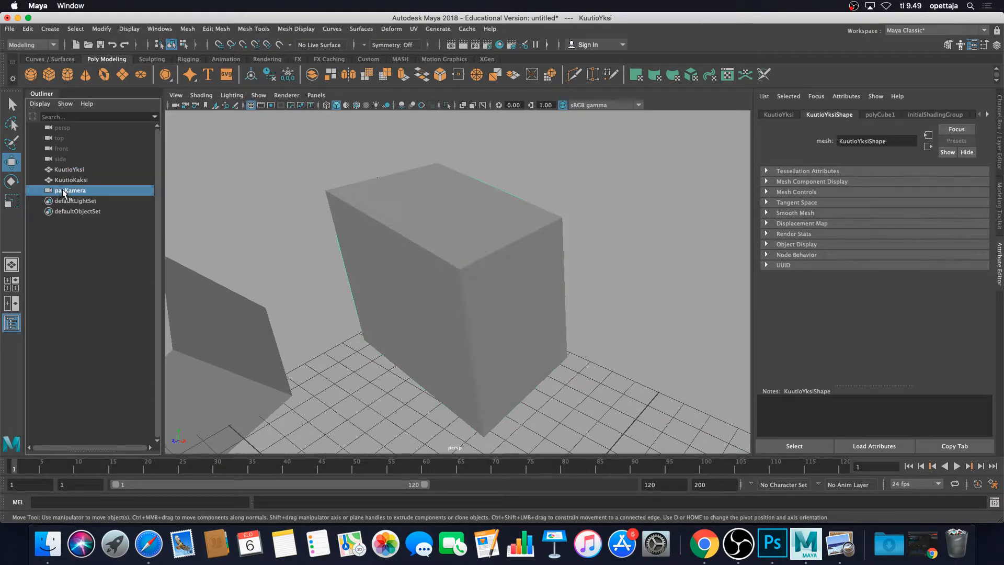
{"action": "key", "text": "f"}
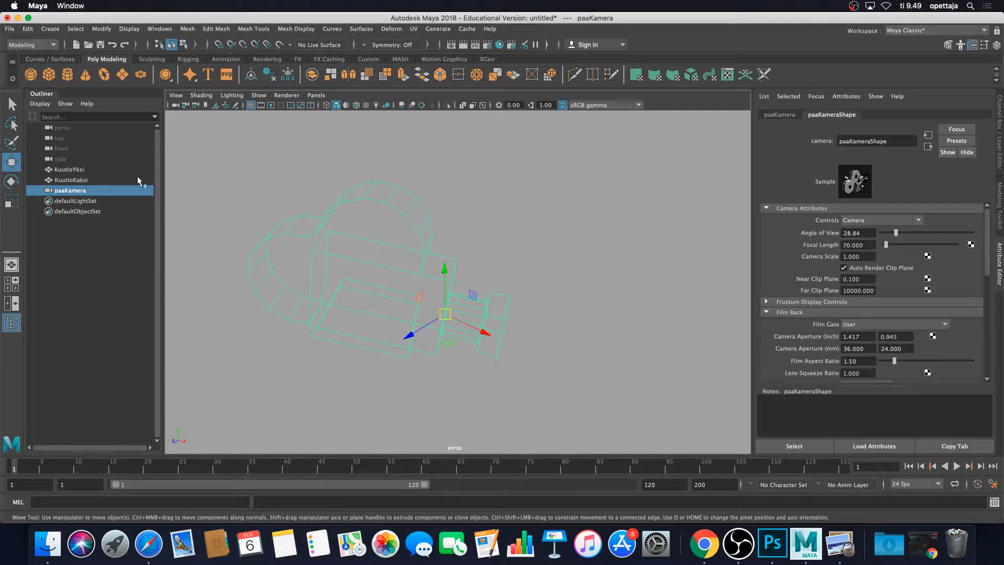
Frame KuutioKaksi and KuutioYksi again and orbit and zoom around the upper cube.
{"action": "left_click", "coordinate": [69, 180]}
{"action": "key", "text": "f"}
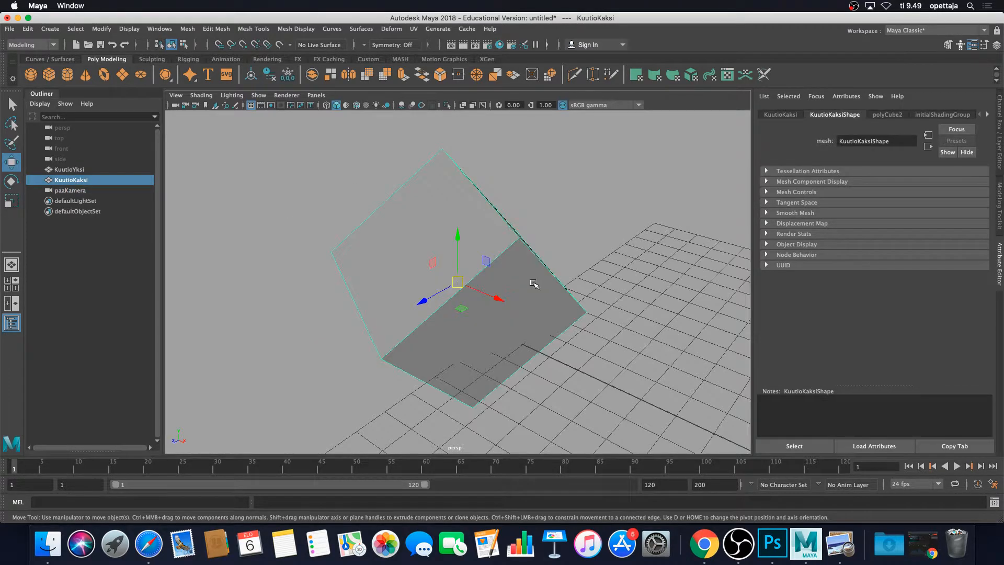
{"action": "left_click_drag", "start_coordinate": [539, 278], "coordinate": [657, 234], "text": "alt"}
{"action": "left_click", "coordinate": [81, 169]}
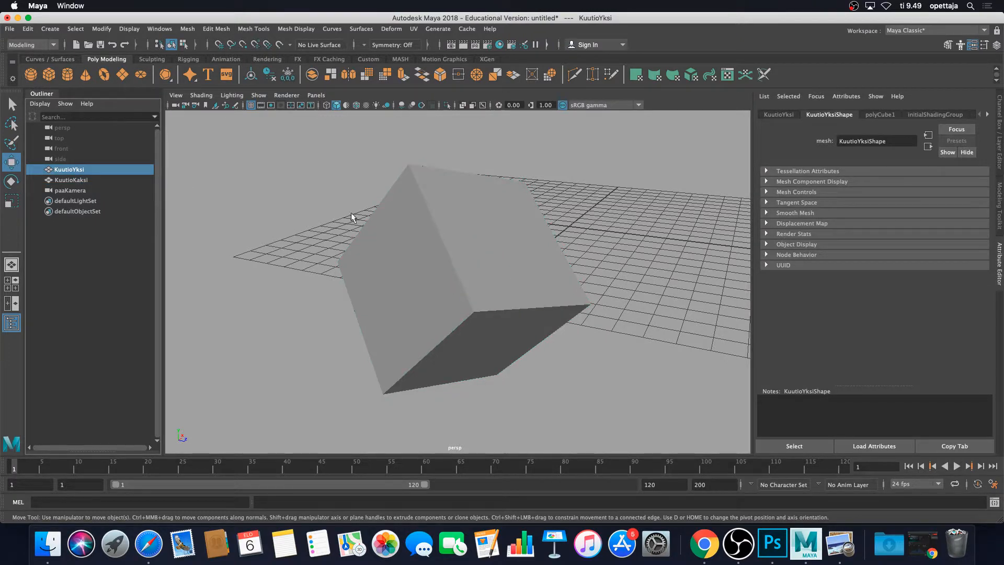
{"action": "key", "text": "f"}
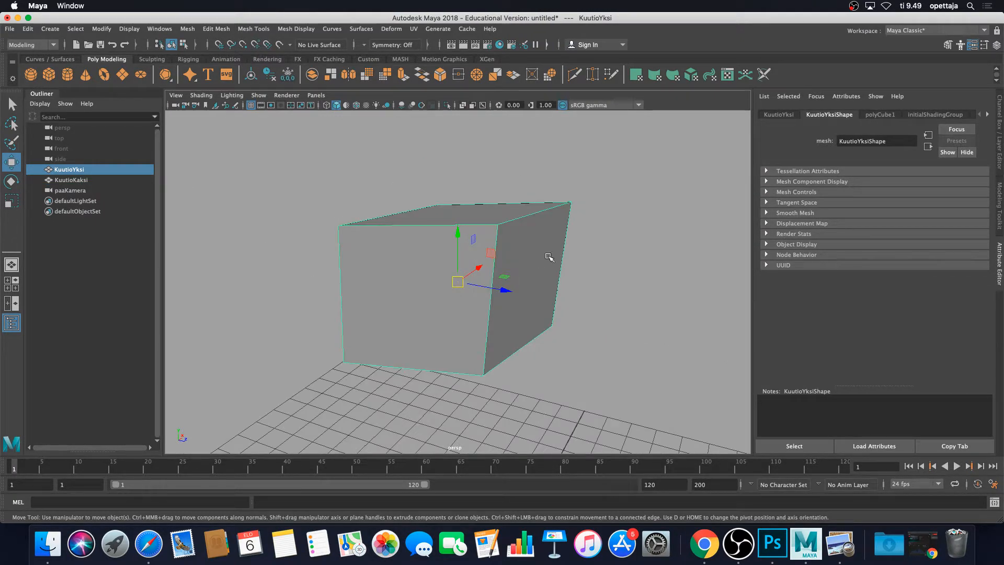
{"action": "left_click_drag", "start_coordinate": [572, 245], "coordinate": [612, 217], "text": "alt"}
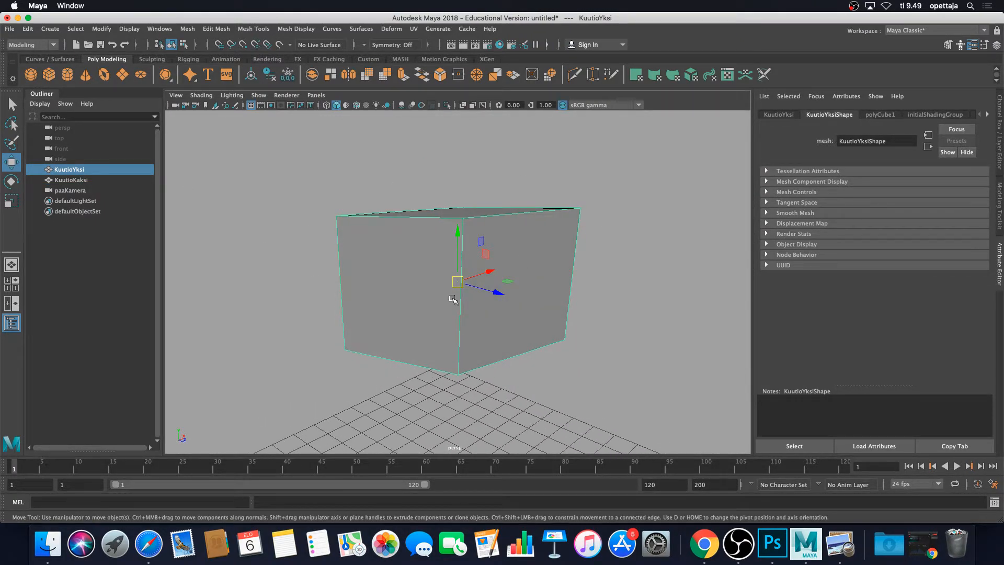
{"action": "scroll", "coordinate": [454, 299], "scroll_direction": "down", "scroll_amount": 8}
{"action": "middle_click_drag", "start_coordinate": [441, 330], "coordinate": [553, 222], "text": "alt"}
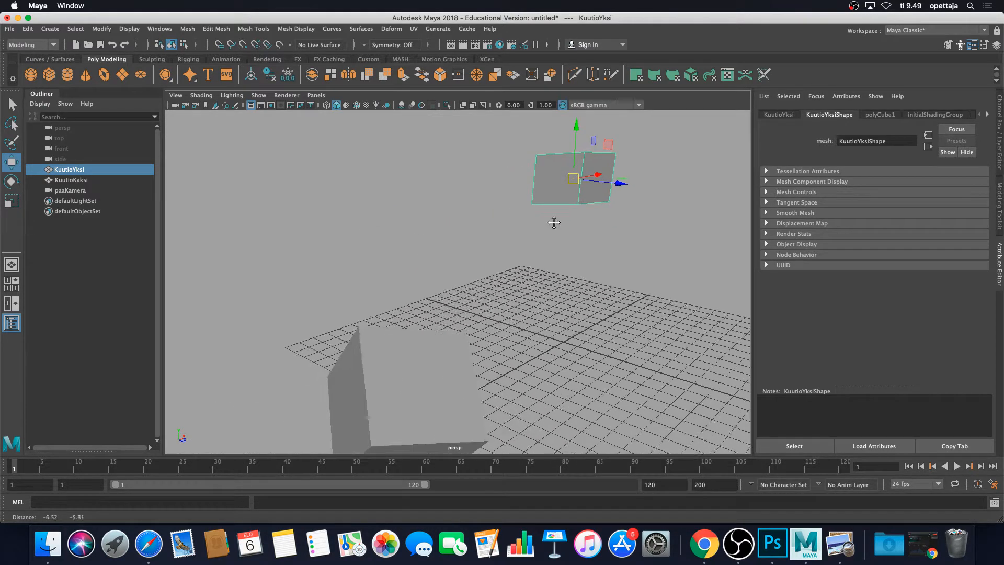
{"action": "scroll", "coordinate": [517, 273], "scroll_direction": "down", "scroll_amount": 4}
{"action": "mouse_move", "coordinate": [516, 272]}
{"action": "left_mouse_down", "text": "alt"}
{"action": "mouse_move", "coordinate": [486, 274]}
{"action": "mouse_move", "coordinate": [519, 272]}
{"action": "left_mouse_up", "text": "alt"}
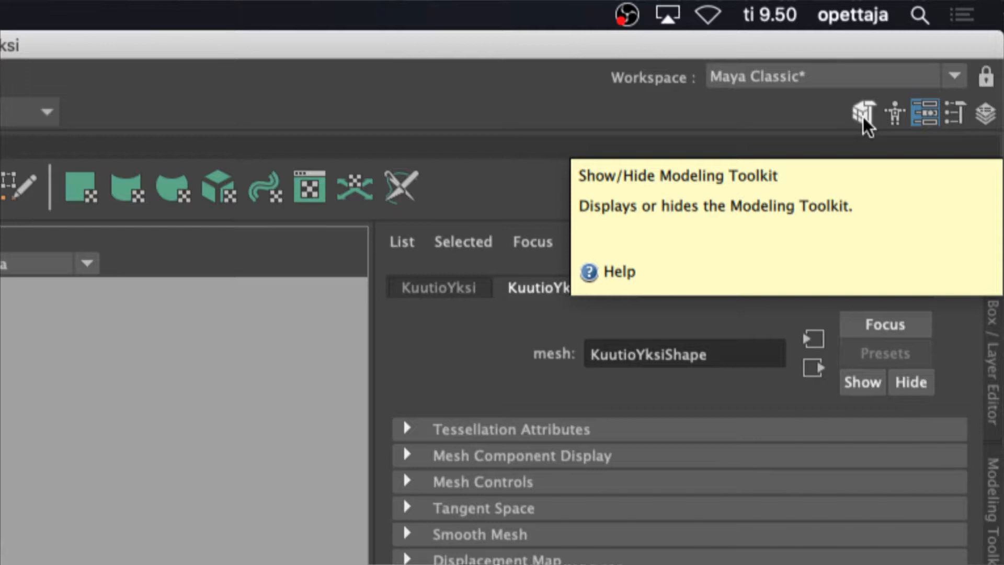
Open the Modeling Toolkit and switch to vertex selection mode.
{"action": "left_click", "coordinate": [863, 115]}
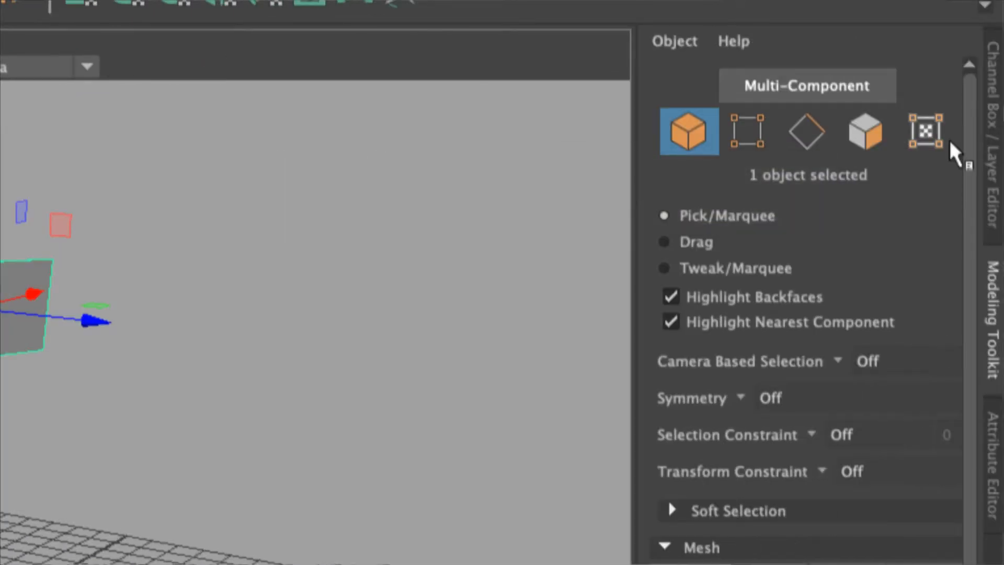
{"action": "left_click", "coordinate": [758, 142]}
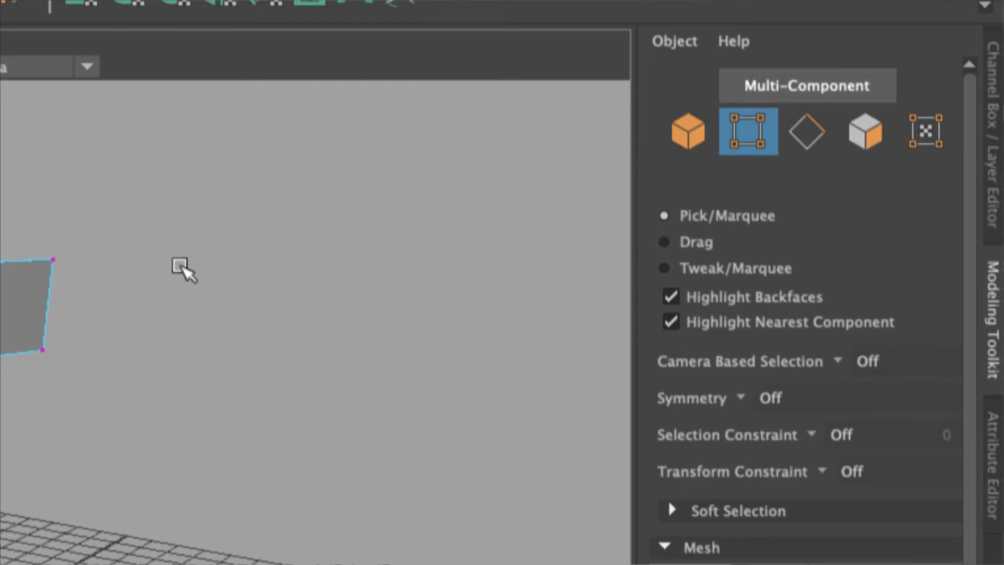
Select the upper cube's top front-left vertex, move it outward, and undo the move.
{"action": "scroll", "coordinate": [181, 267], "scroll_direction": "down", "scroll_amount": 1}
{"action": "scroll", "coordinate": [181, 267], "scroll_direction": "up", "scroll_amount": 3}
{"action": "scroll", "coordinate": [181, 267], "scroll_direction": "up", "scroll_amount": 1}
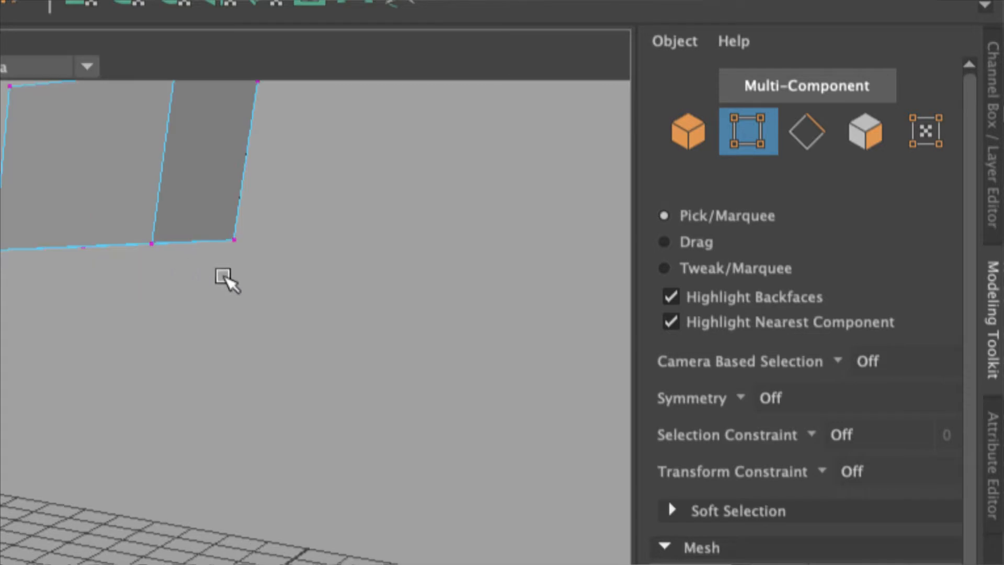
{"action": "middle_click_drag", "start_coordinate": [224, 278], "coordinate": [408, 380], "text": "alt"}
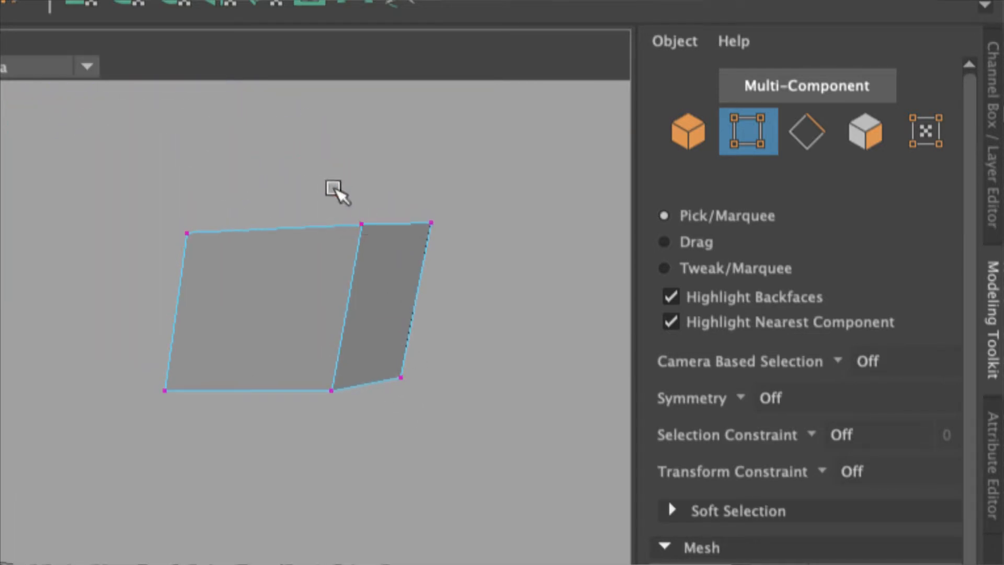
{"action": "left_click_drag", "start_coordinate": [325, 186], "coordinate": [382, 238]}
{"action": "left_click", "coordinate": [481, 320]}
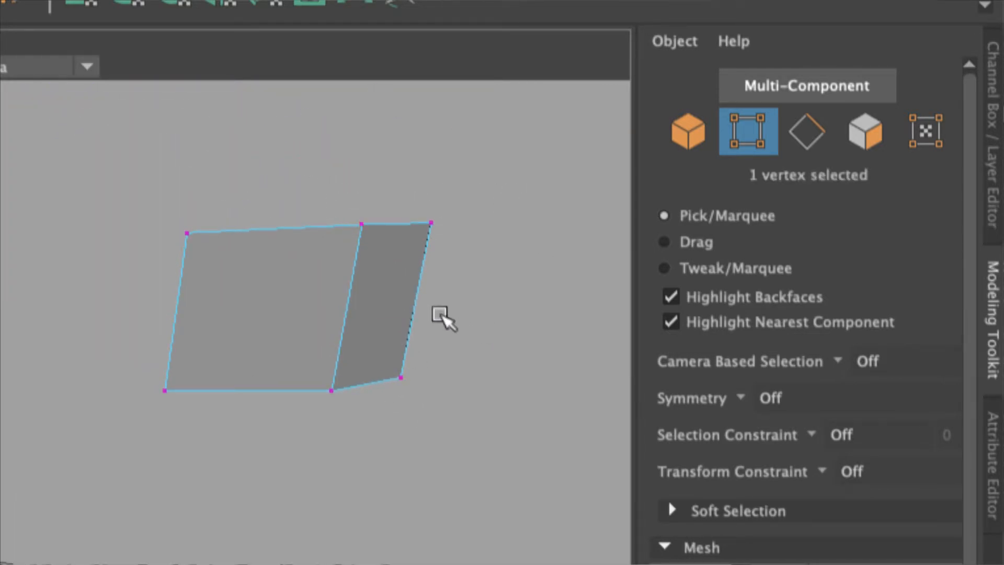
{"action": "left_click_drag", "start_coordinate": [348, 190], "coordinate": [380, 241]}
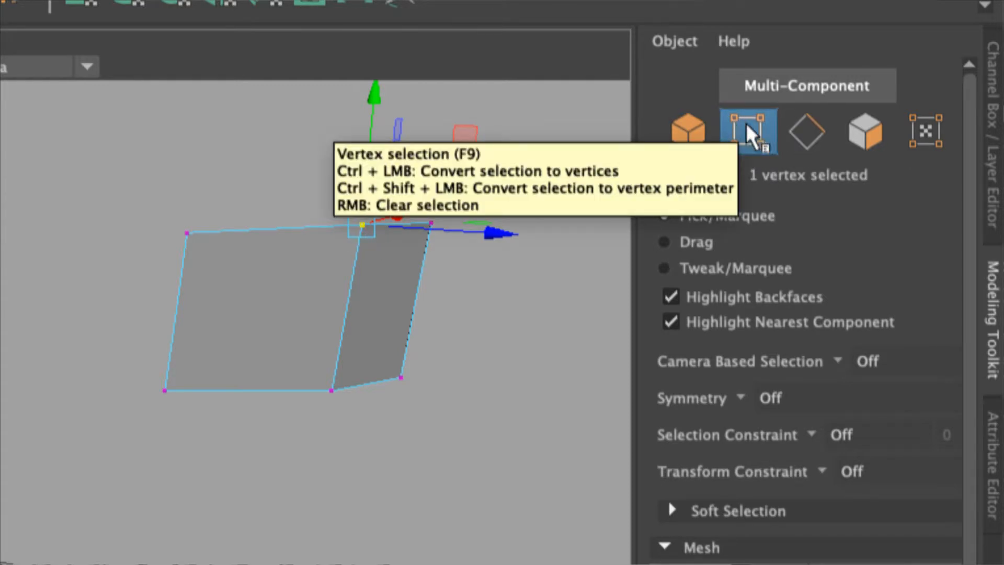
{"action": "left_click_drag", "start_coordinate": [150, 206], "coordinate": [215, 264]}
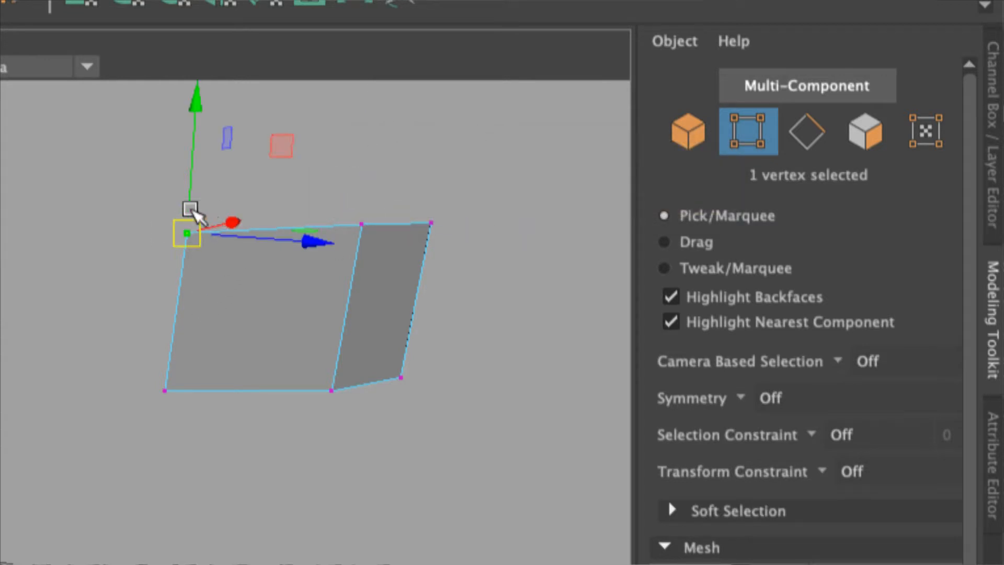
{"action": "left_click_drag", "start_coordinate": [188, 232], "coordinate": [144, 196]}
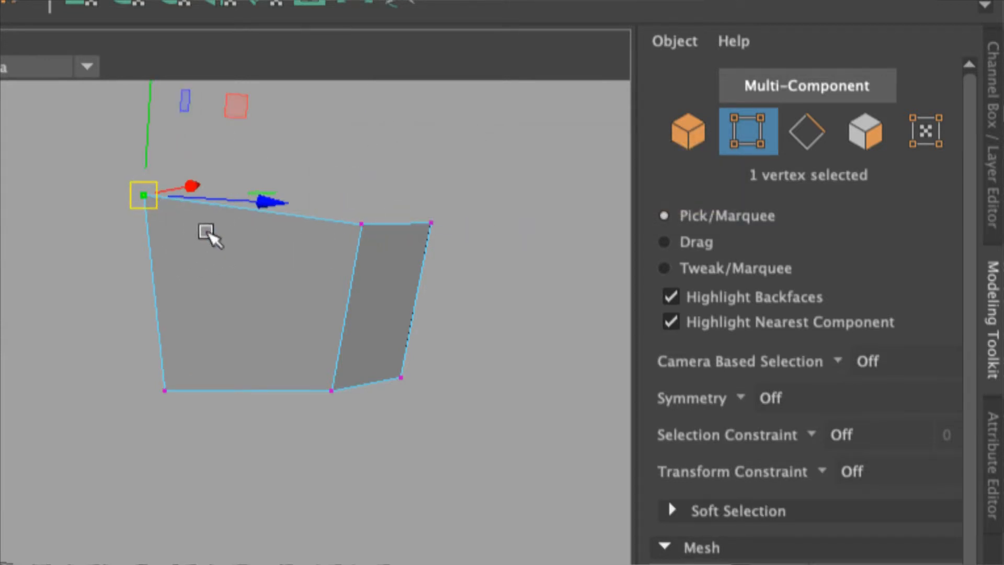
{"action": "key", "text": "ctrl+z"}
Pull a top back vertex of the cube upward and switch to edge selection mode.
{"action": "left_click_drag", "start_coordinate": [406, 207], "coordinate": [459, 170]}
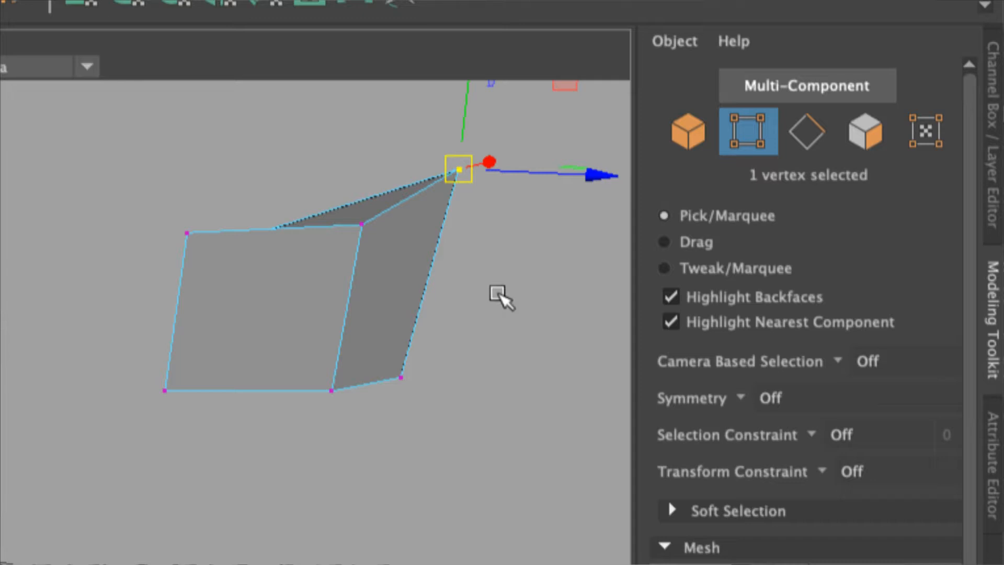
{"action": "left_click", "coordinate": [807, 136]}
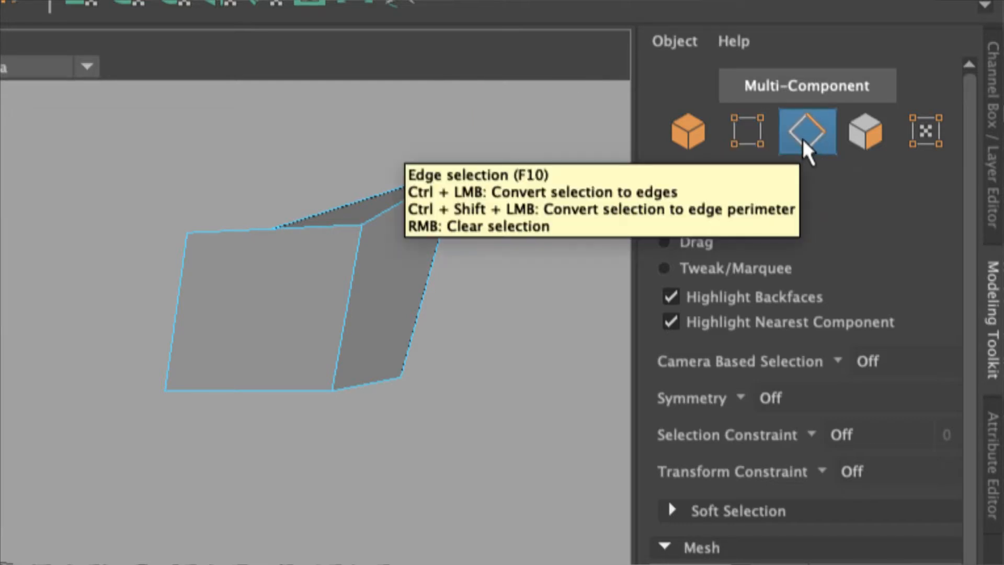
Select the upper cube's top back edge and move it outward along its axis.
{"action": "left_click", "coordinate": [383, 205]}
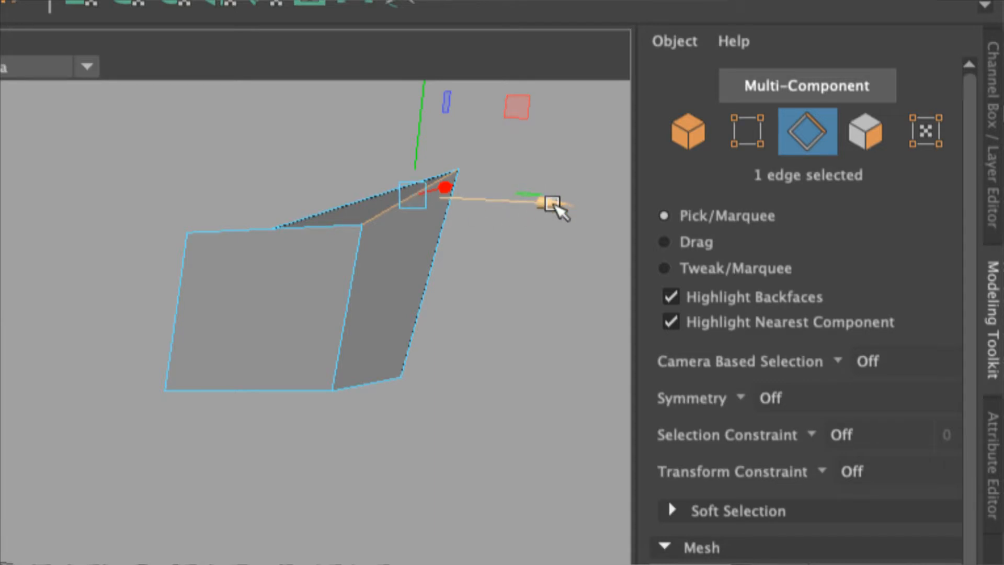
{"action": "left_click_drag", "start_coordinate": [553, 204], "coordinate": [629, 212]}
{"action": "left_click_drag", "start_coordinate": [497, 128], "coordinate": [493, 149]}
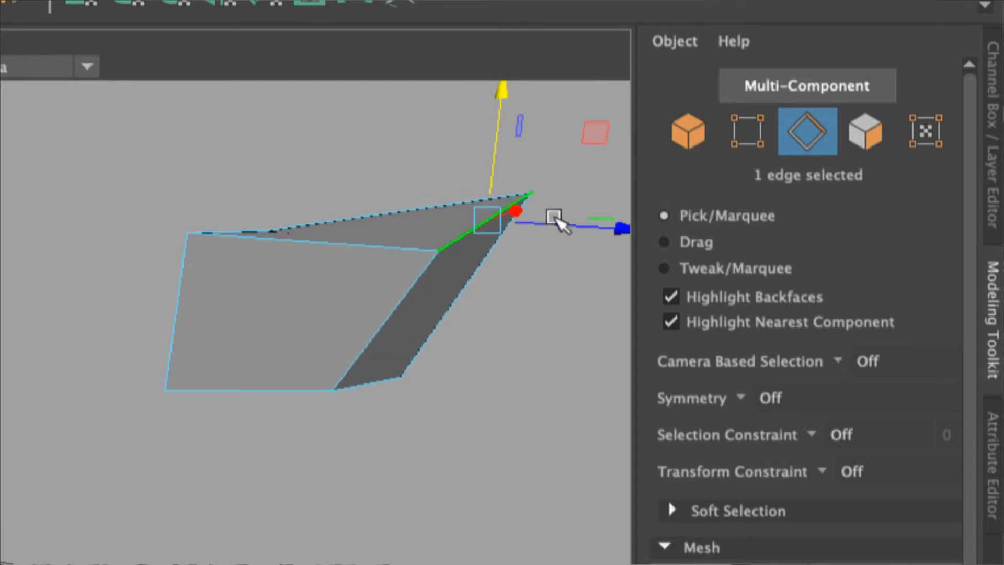
Switch to face selection mode and select the upper cube's top face.
{"action": "left_click", "coordinate": [865, 142]}
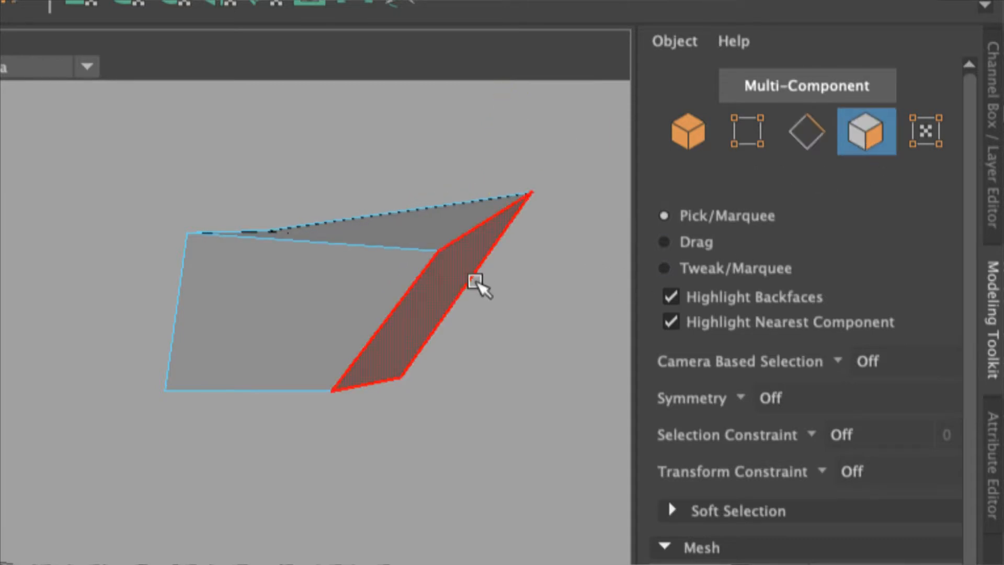
{"action": "left_click", "coordinate": [440, 230]}
{"action": "left_click_drag", "start_coordinate": [361, 168], "coordinate": [374, 102]}
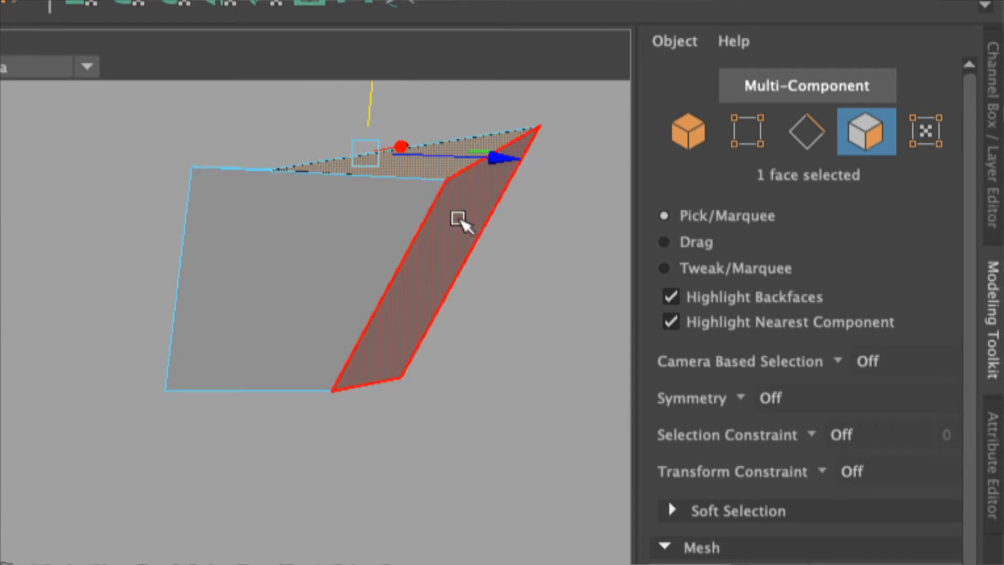
{"action": "left_click", "coordinate": [322, 240]}
{"action": "left_click", "coordinate": [376, 166]}
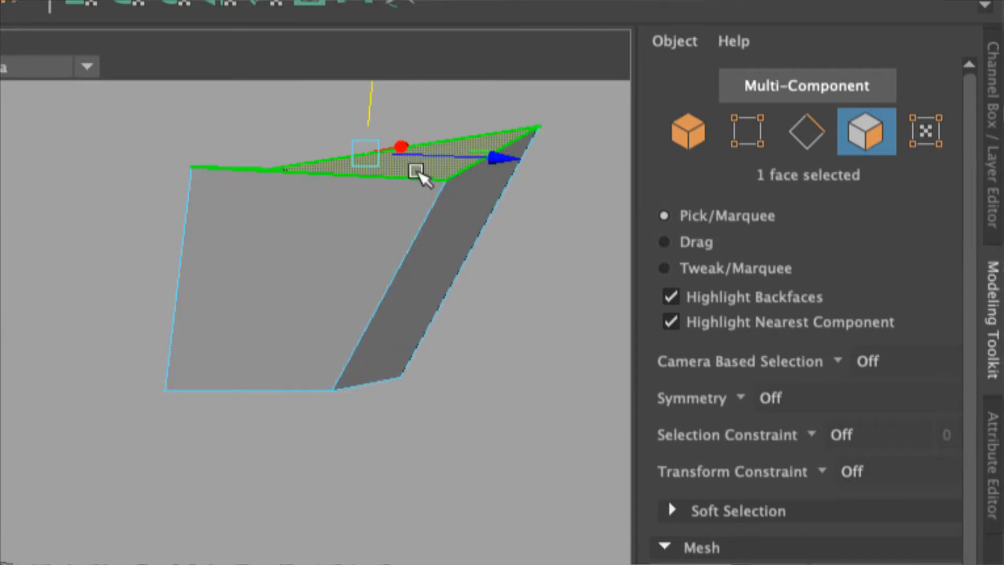
Select the cube's side face and move it outward with the manipulator.
{"action": "left_click", "coordinate": [467, 209]}
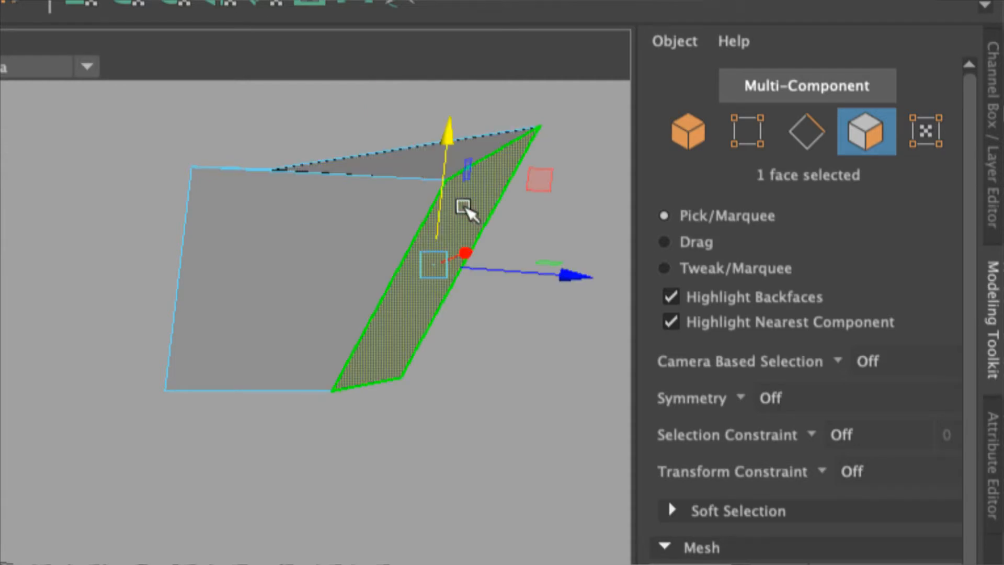
{"action": "left_click_drag", "start_coordinate": [573, 272], "coordinate": [596, 274]}
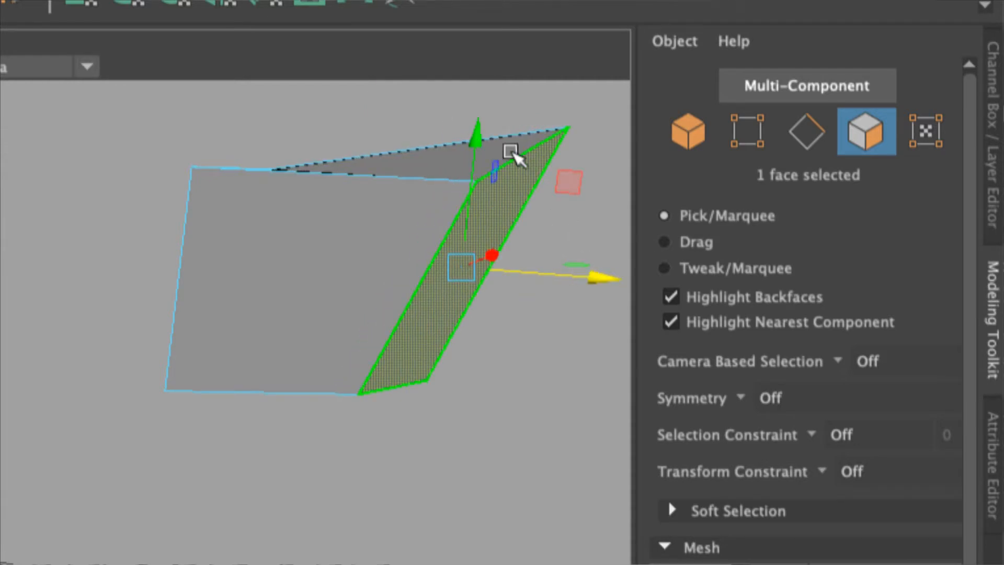
{"action": "left_click_drag", "start_coordinate": [470, 130], "coordinate": [481, 215]}
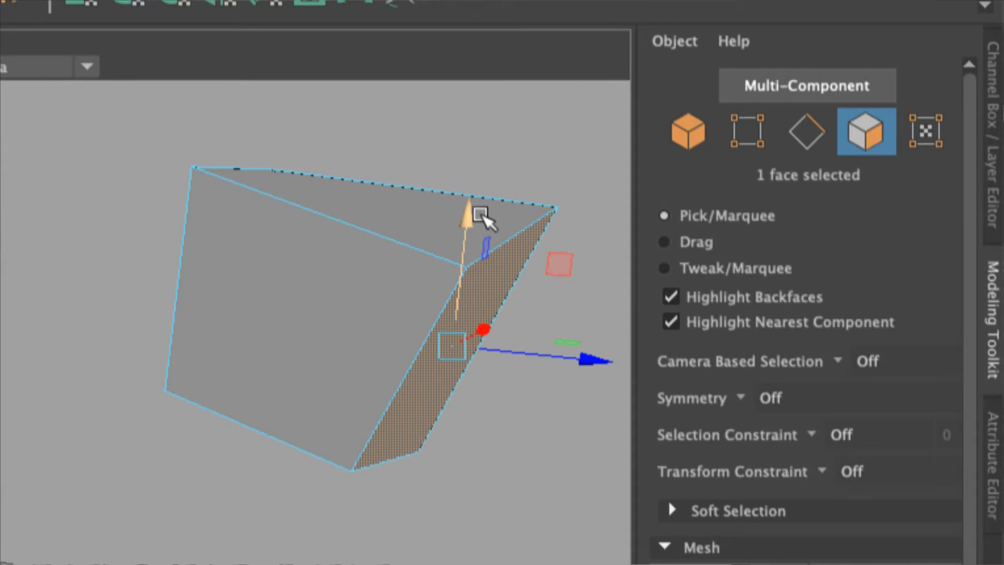
{"action": "left_click_drag", "start_coordinate": [596, 361], "coordinate": [554, 361]}
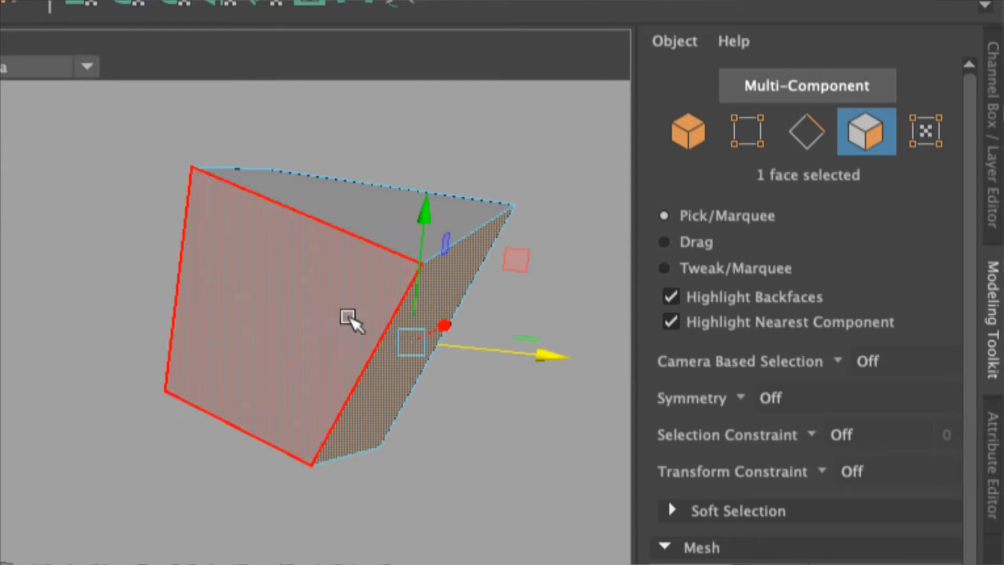
Select the top face, cycle through vertex, edge and face modes, and switch to Multi-Component mode.
{"action": "left_click", "coordinate": [352, 321]}
{"action": "left_click", "coordinate": [425, 215]}
{"action": "left_click", "coordinate": [363, 127]}
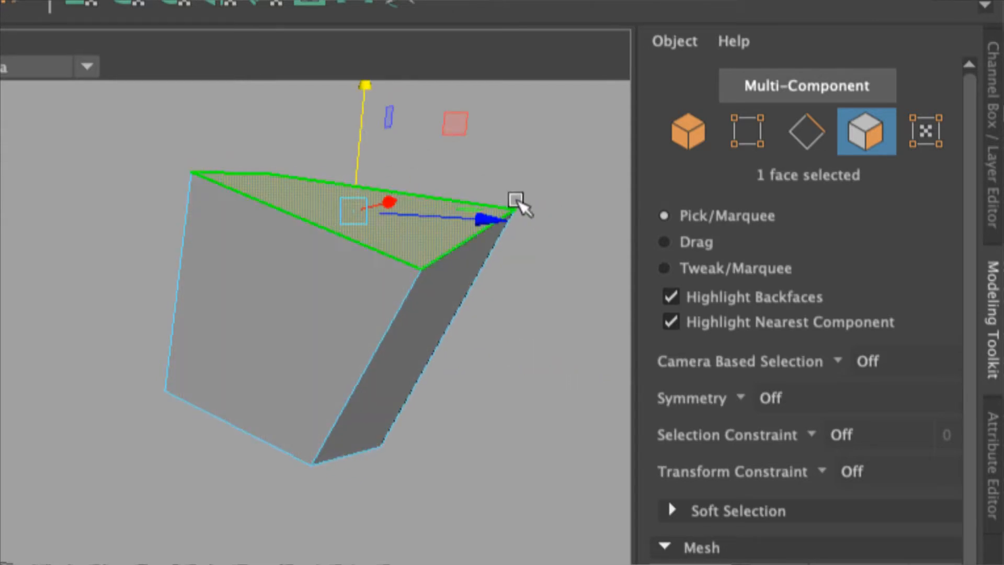
{"action": "left_click", "coordinate": [810, 135]}
{"action": "left_click", "coordinate": [747, 133]}
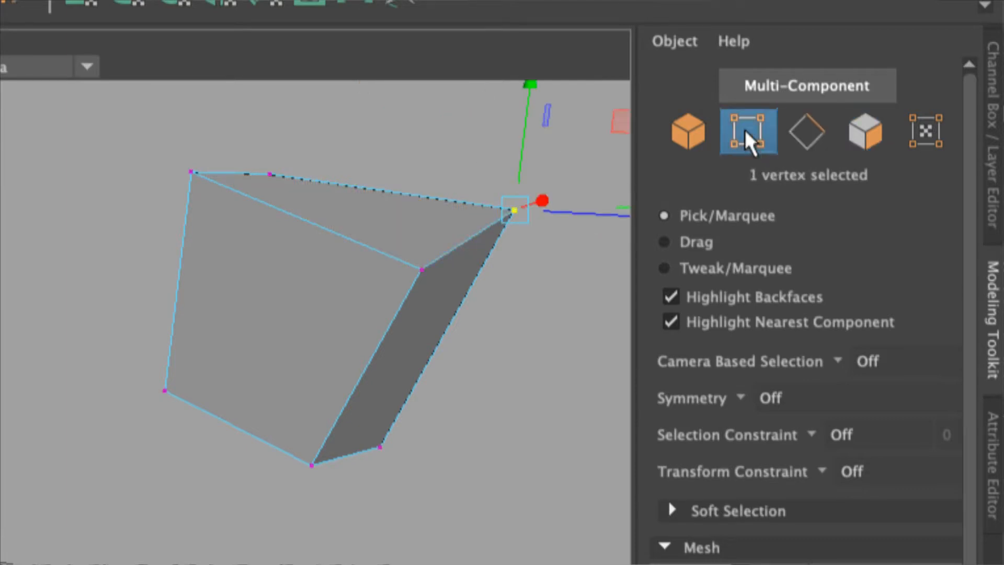
{"action": "left_click", "coordinate": [813, 137]}
{"action": "left_click", "coordinate": [865, 137]}
{"action": "left_click", "coordinate": [818, 92]}
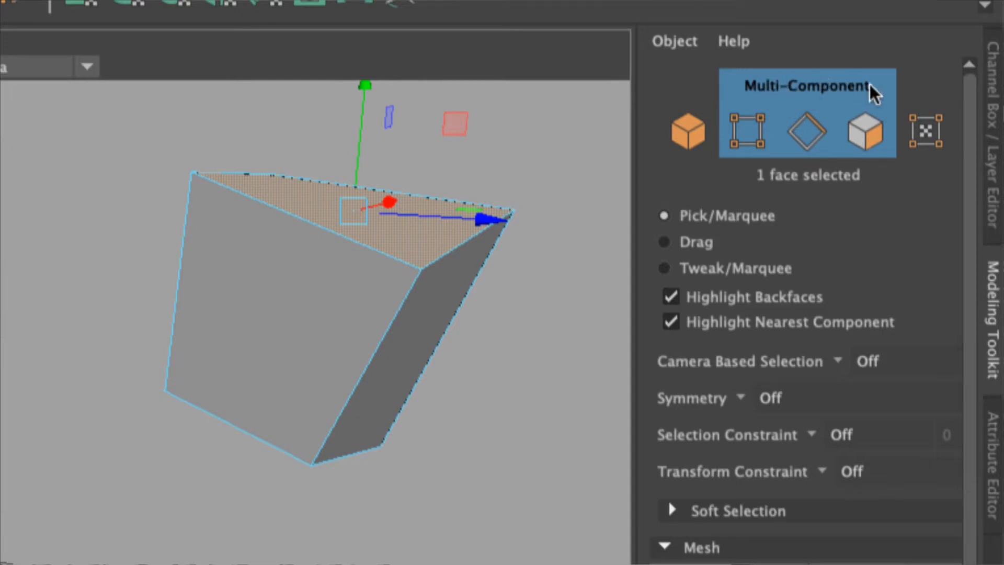
Move the top corner vertices and the back top edge outward to flare the cube's top.
{"action": "left_click", "coordinate": [188, 173]}
{"action": "left_click_drag", "start_coordinate": [188, 172], "coordinate": [129, 163]}
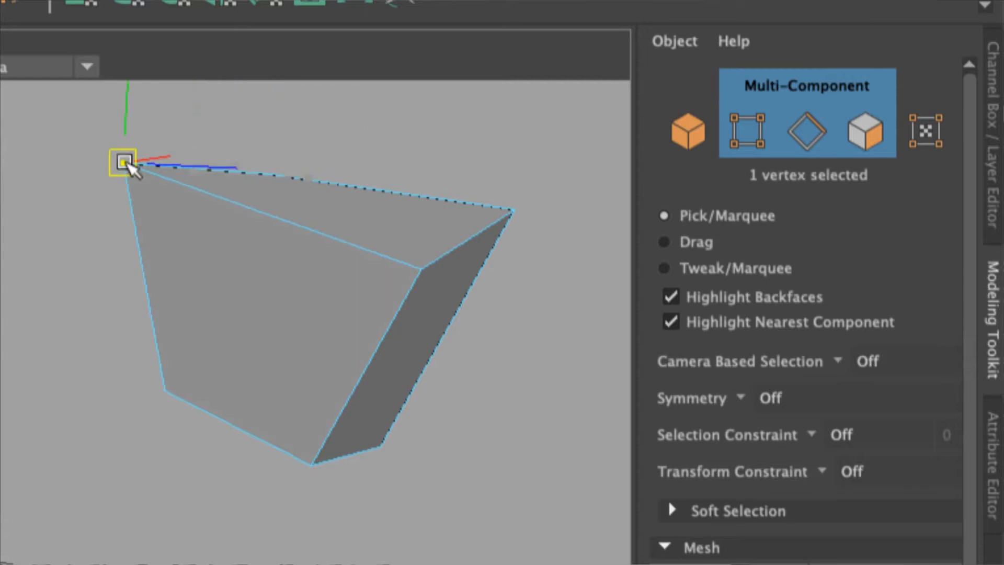
{"action": "left_click", "coordinate": [262, 217]}
{"action": "left_click_drag", "start_coordinate": [264, 218], "coordinate": [204, 260]}
{"action": "left_click", "coordinate": [387, 196]}
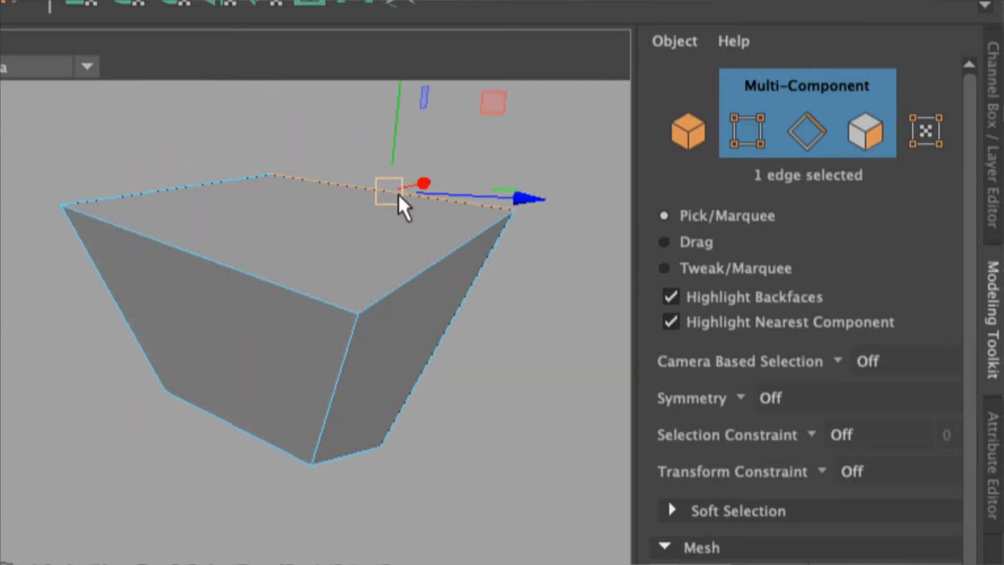
{"action": "left_click_drag", "start_coordinate": [398, 195], "coordinate": [490, 188]}
{"action": "left_click_drag", "start_coordinate": [325, 139], "coordinate": [395, 179]}
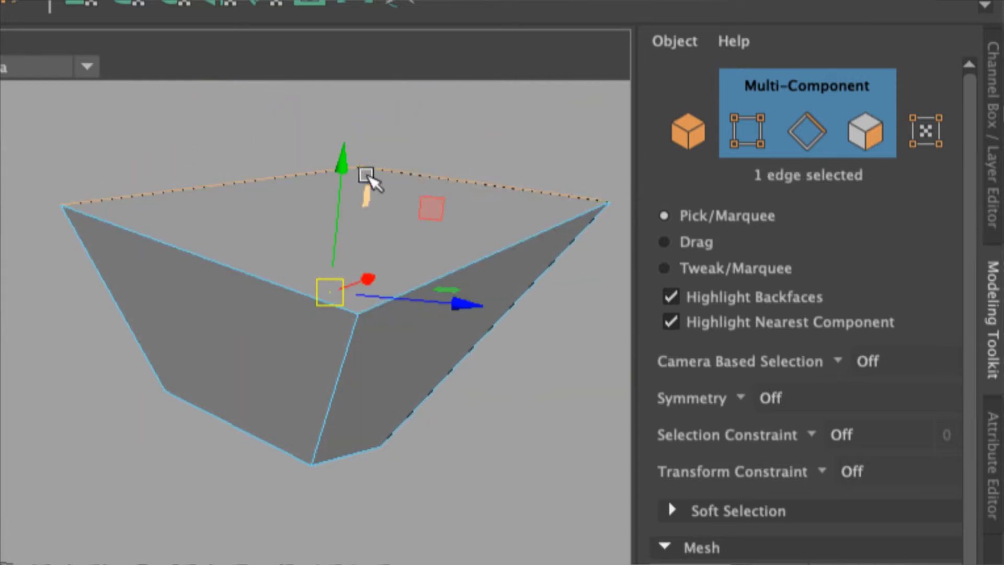
{"action": "left_click", "coordinate": [358, 313]}
{"action": "left_click_drag", "start_coordinate": [357, 313], "coordinate": [286, 242]}
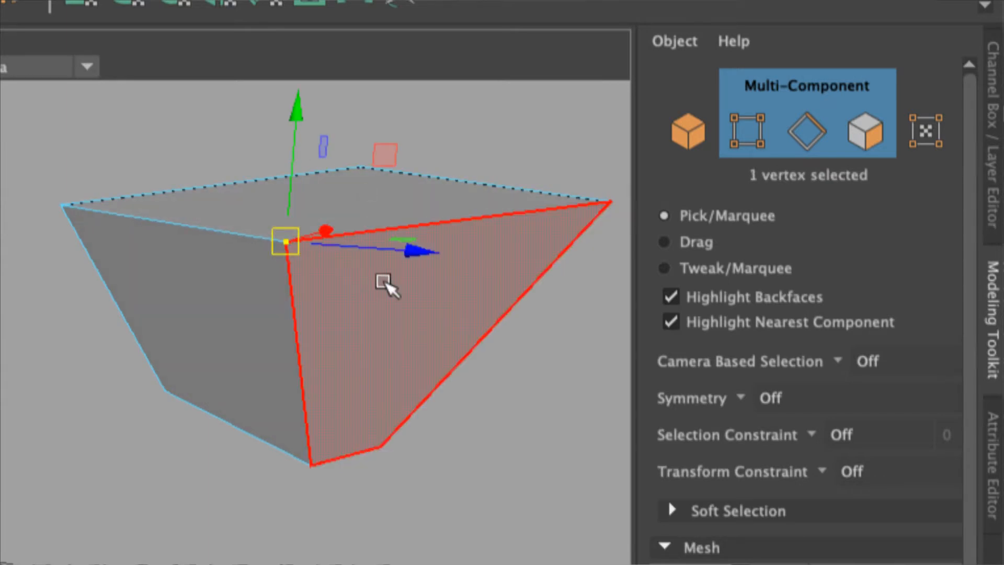
Drag several of the upper cube's top vertices to new positions, reshaping it into a skewed wedge.
{"action": "scroll", "coordinate": [386, 282], "scroll_direction": "down", "scroll_amount": 3}
{"action": "middle_click_drag", "start_coordinate": [324, 303], "coordinate": [495, 256], "text": "alt"}
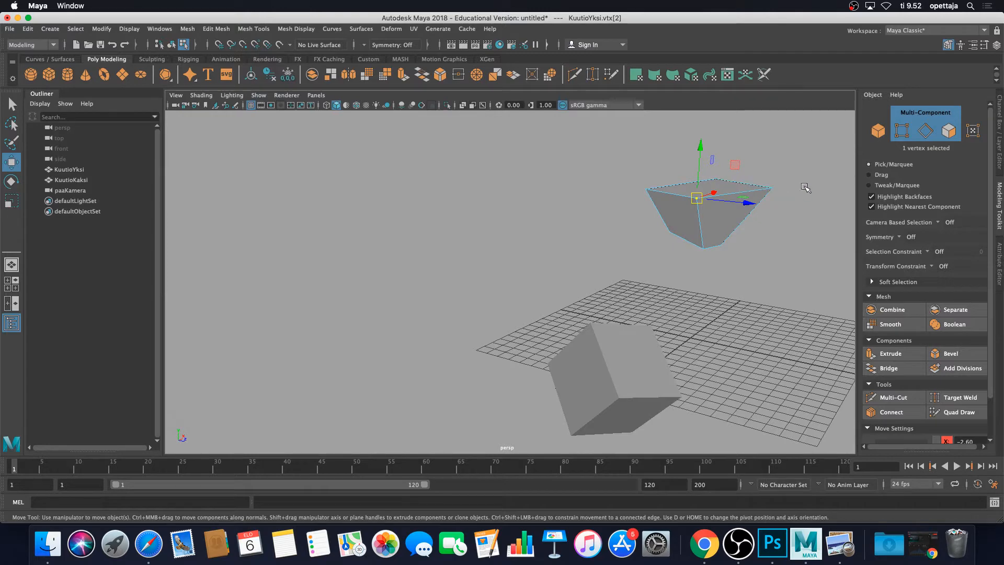
{"action": "middle_click_drag", "start_coordinate": [767, 179], "coordinate": [685, 187], "text": "alt"}
{"action": "left_click_drag", "start_coordinate": [671, 195], "coordinate": [673, 216]}
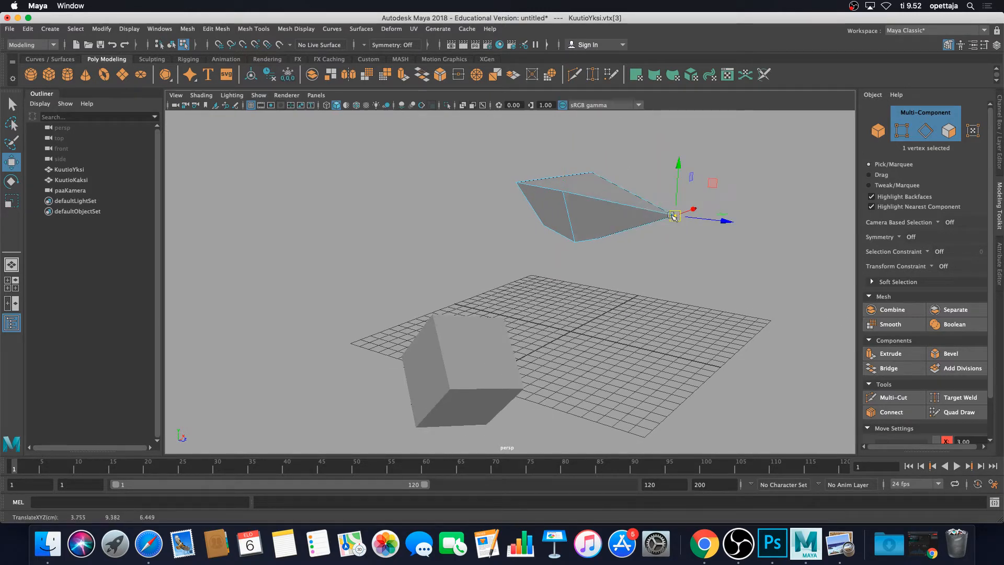
{"action": "left_click_drag", "start_coordinate": [503, 171], "coordinate": [484, 194]}
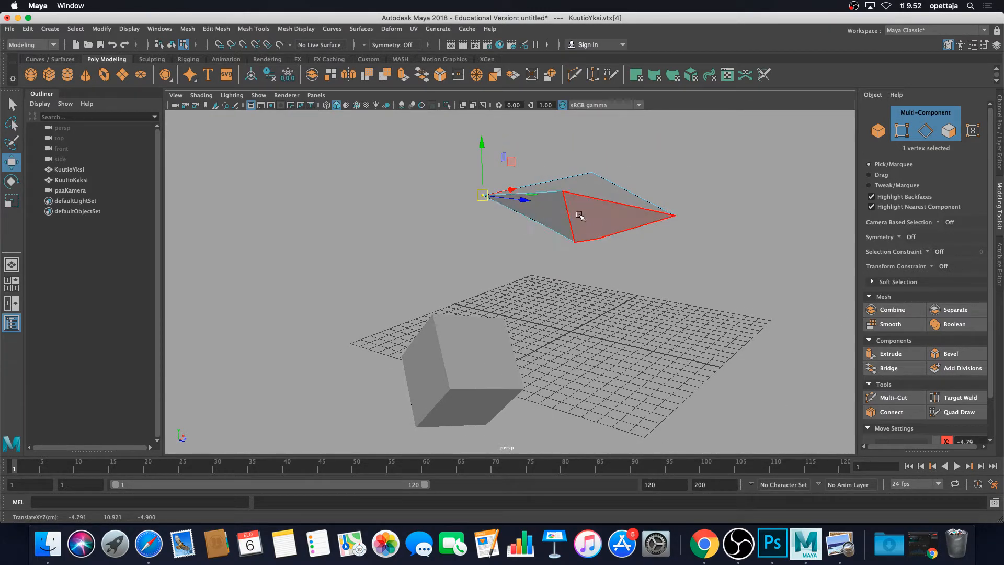
{"action": "left_click_drag", "start_coordinate": [580, 212], "coordinate": [489, 224], "text": "alt"}
{"action": "left_click", "coordinate": [606, 204]}
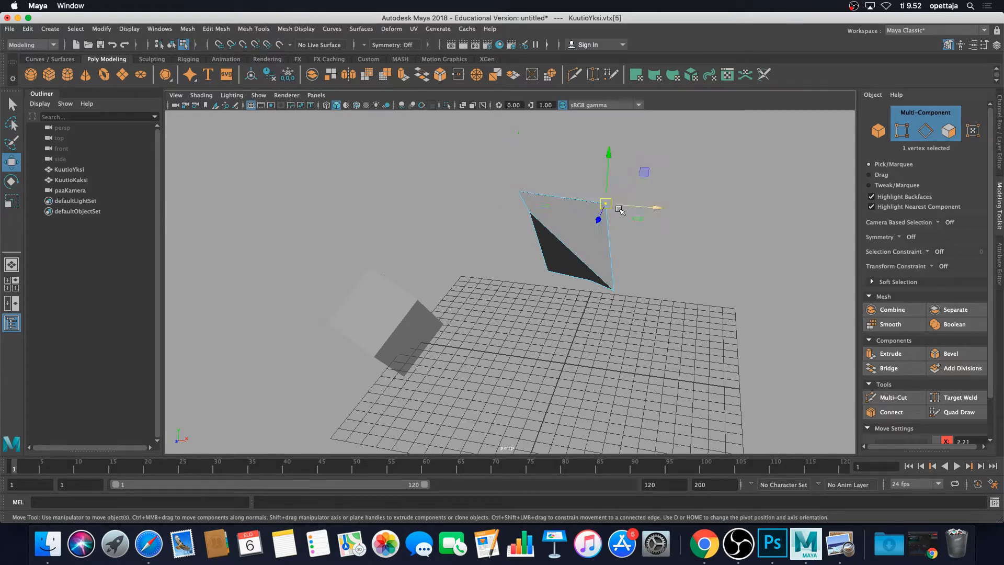
{"action": "left_click_drag", "start_coordinate": [608, 206], "coordinate": [653, 189]}
{"action": "left_click", "coordinate": [531, 212]}
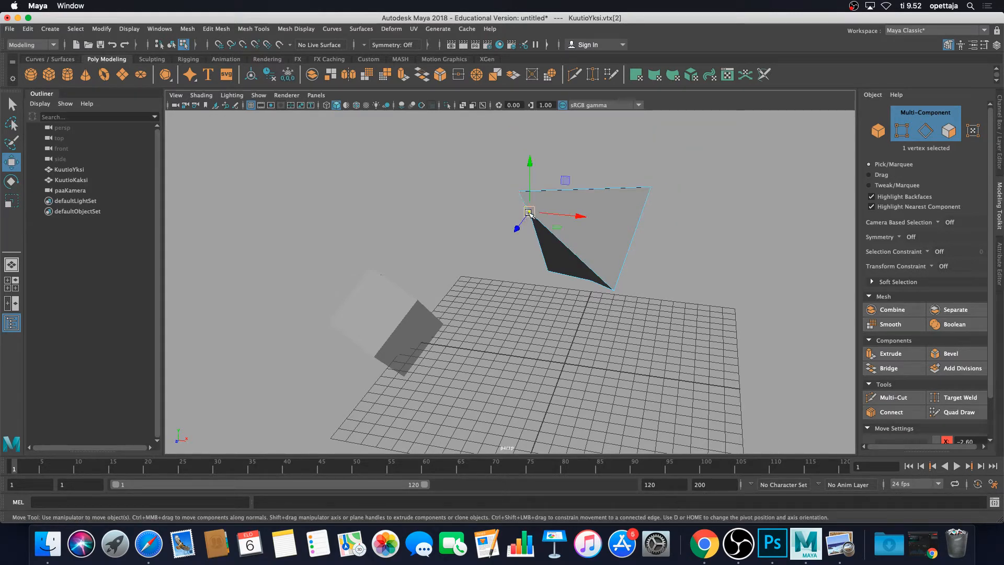
{"action": "left_click_drag", "start_coordinate": [530, 213], "coordinate": [605, 267]}
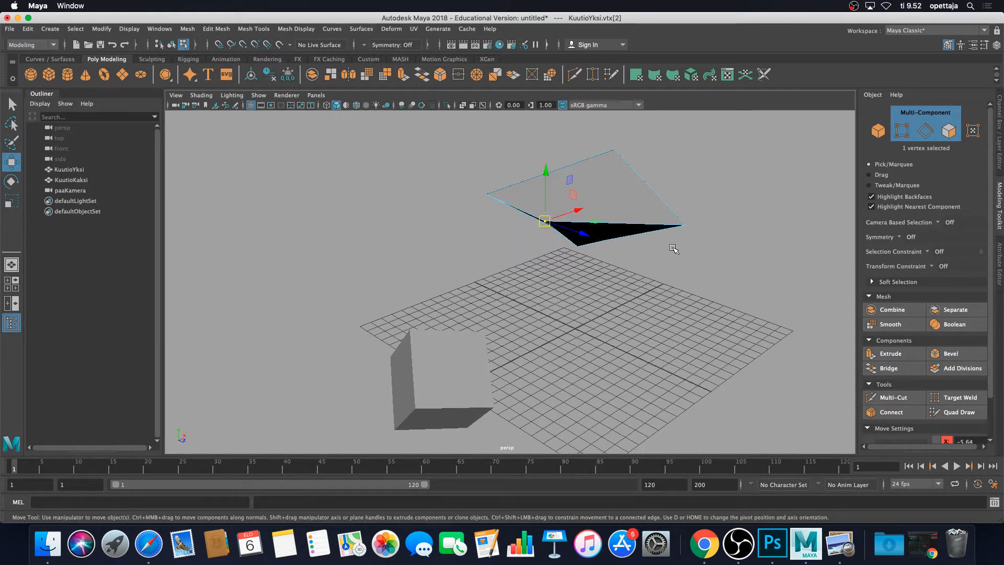
{"action": "middle_click_drag", "start_coordinate": [673, 248], "coordinate": [624, 262], "text": "alt"}
{"action": "mouse_move", "coordinate": [638, 265]}
{"action": "left_mouse_down", "text": "alt"}
{"action": "mouse_move", "coordinate": [701, 246]}
{"action": "mouse_move", "coordinate": [647, 249]}
{"action": "left_mouse_up", "text": "alt"}
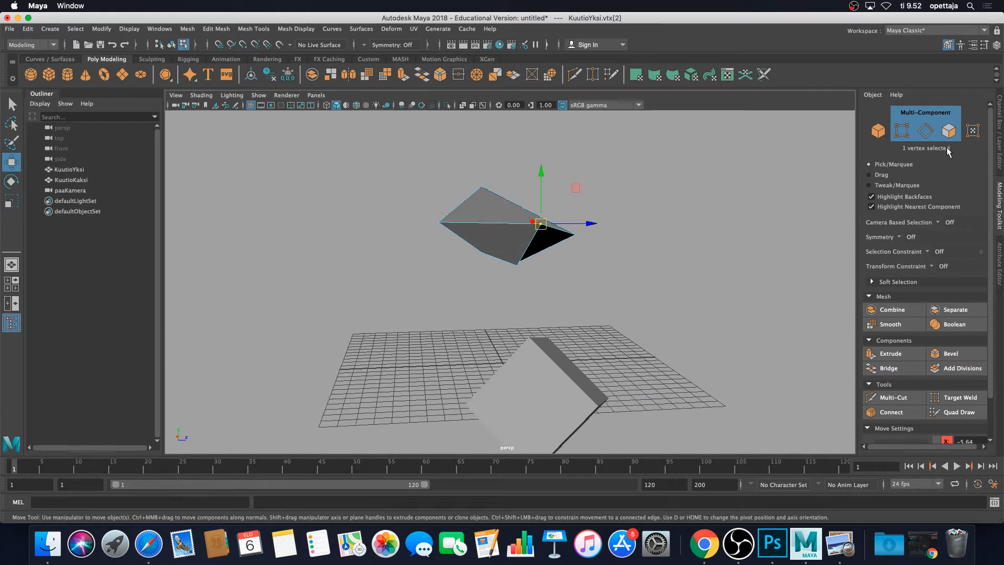
Switch to face selection, select the top face and extrude it upward about 3.7 units.
{"action": "right_click_drag", "start_coordinate": [499, 218], "coordinate": [496, 232]}
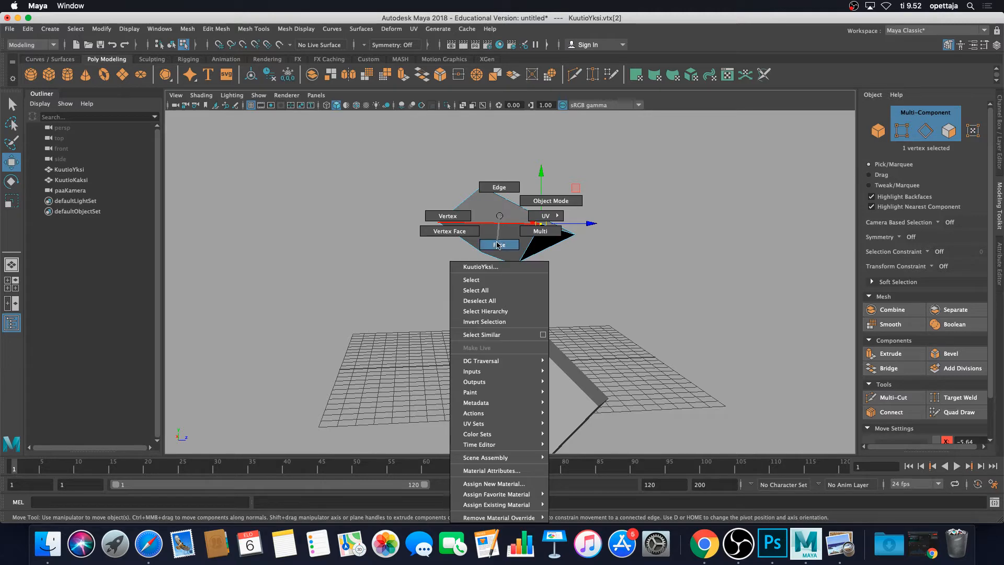
{"action": "left_click", "coordinate": [487, 208]}
{"action": "left_click_drag", "start_coordinate": [622, 270], "coordinate": [690, 281], "text": "alt"}
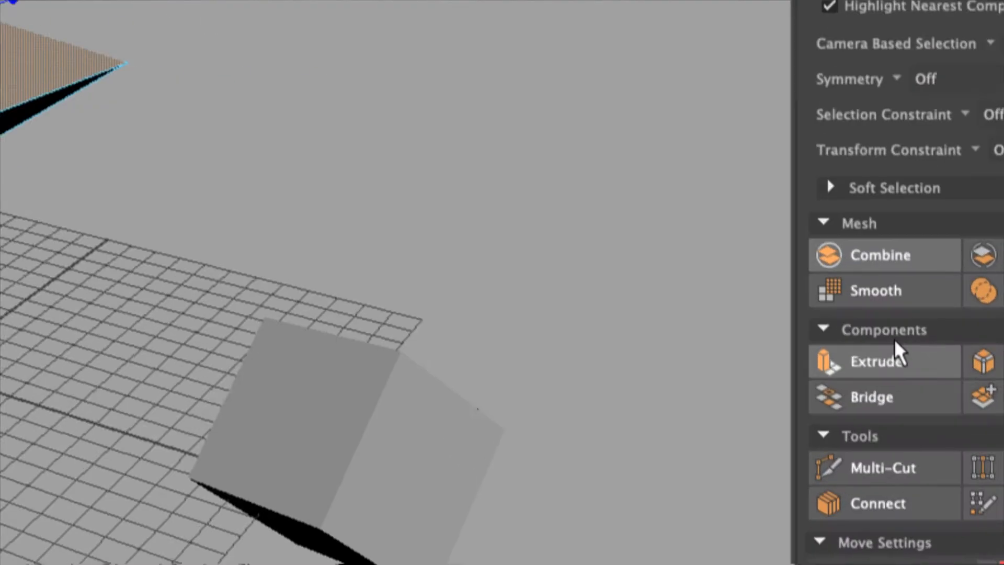
{"action": "left_click", "coordinate": [873, 365]}
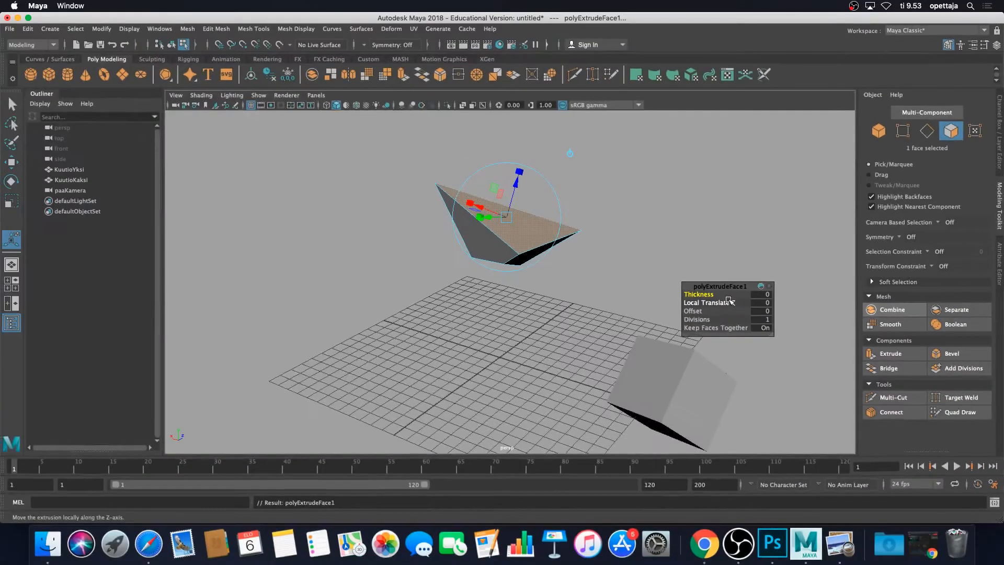
{"action": "left_click_drag", "start_coordinate": [516, 187], "coordinate": [545, 142]}
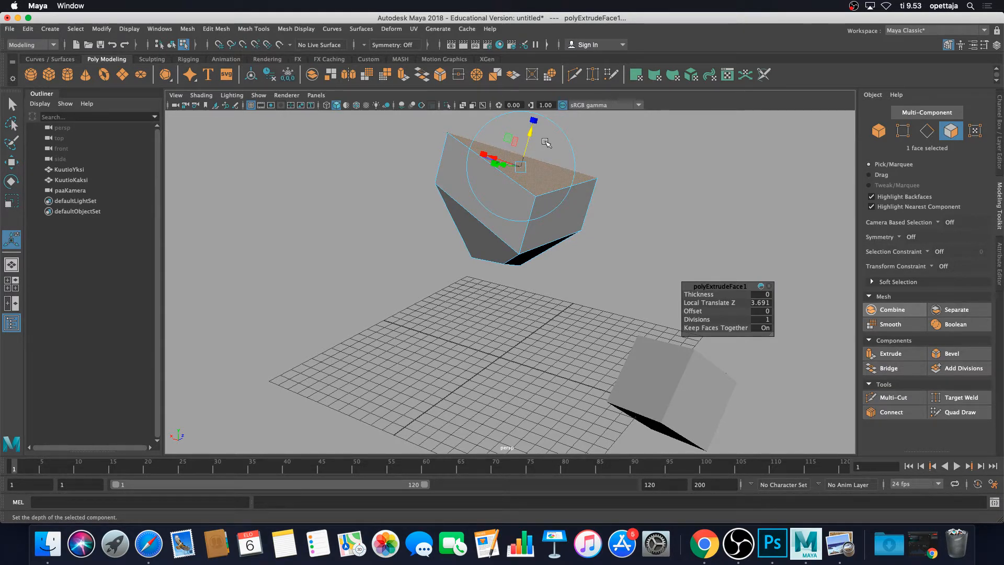
Deselect, switch to edge selection mode, select a top edge of the upper cube and start Extrude on it.
{"action": "left_click_drag", "start_coordinate": [659, 166], "coordinate": [576, 163], "text": "alt"}
{"action": "left_click", "coordinate": [668, 158]}
{"action": "left_click_drag", "start_coordinate": [668, 157], "coordinate": [791, 184], "text": "alt"}
{"action": "left_click", "coordinate": [926, 131]}
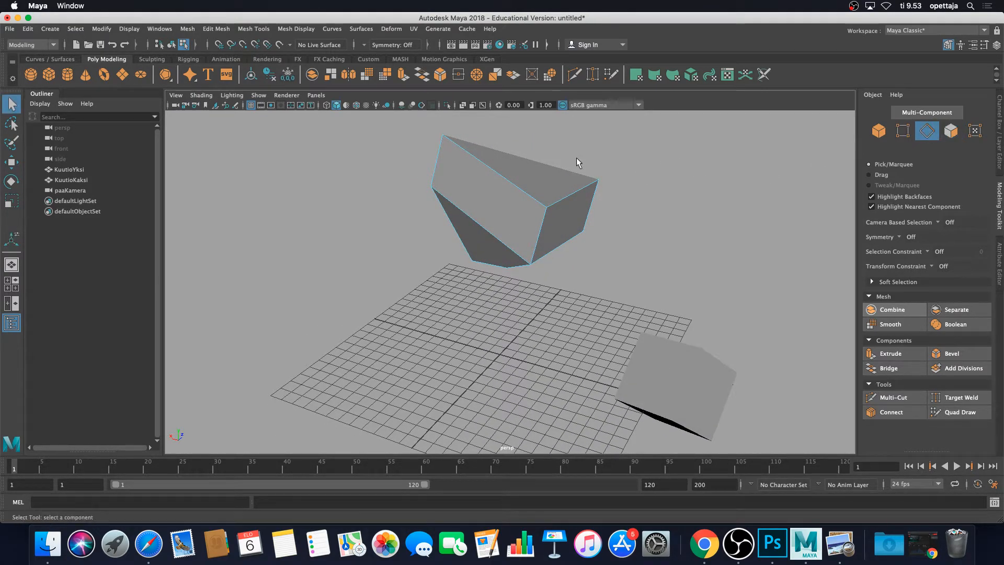
{"action": "left_click", "coordinate": [509, 178]}
{"action": "left_click_drag", "start_coordinate": [510, 178], "coordinate": [528, 174], "text": "alt"}
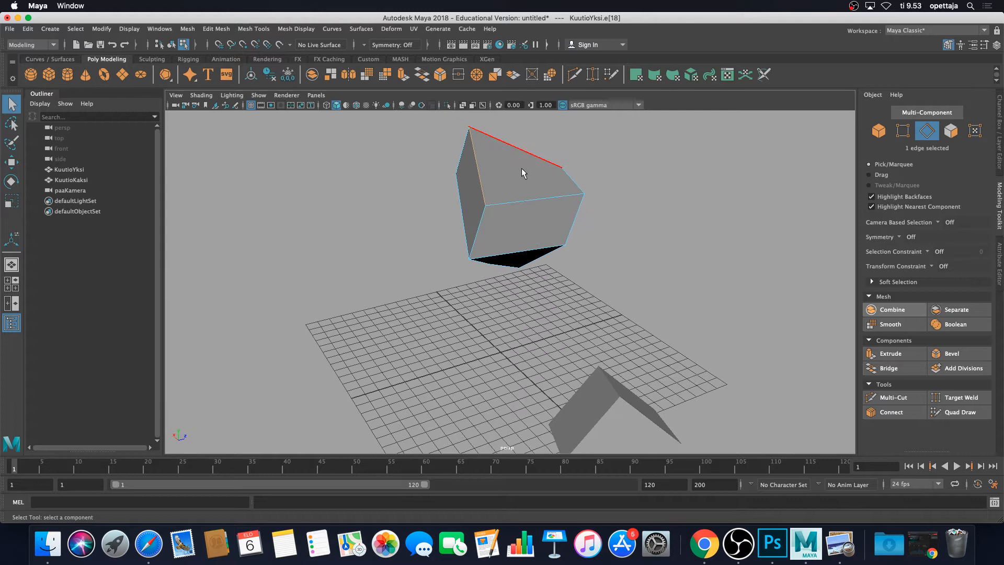
{"action": "left_click", "coordinate": [886, 358]}
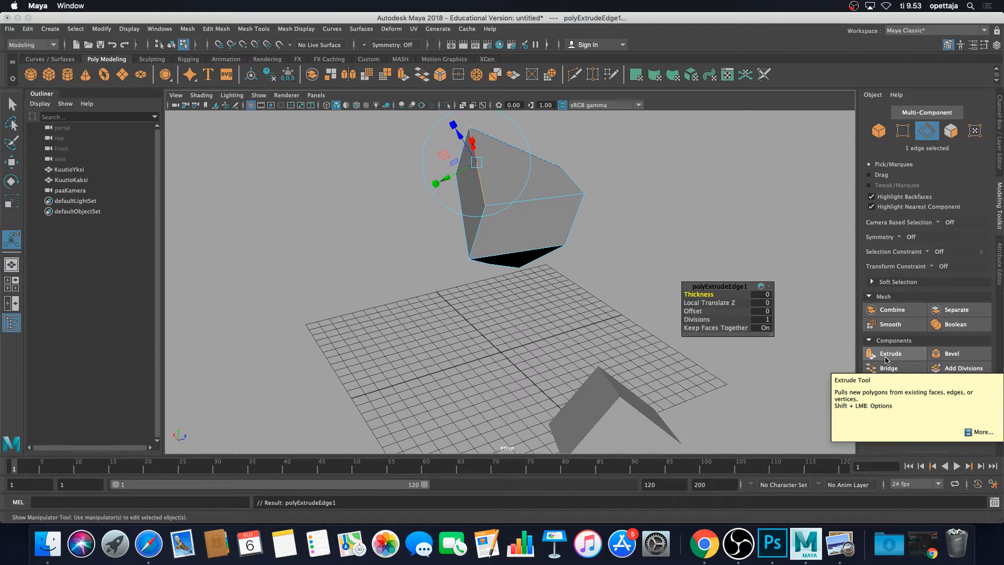
Drag the extruded edge outward and extrude it again to pull out new faces.
{"action": "scroll", "coordinate": [475, 177], "scroll_direction": "down", "scroll_amount": 3}
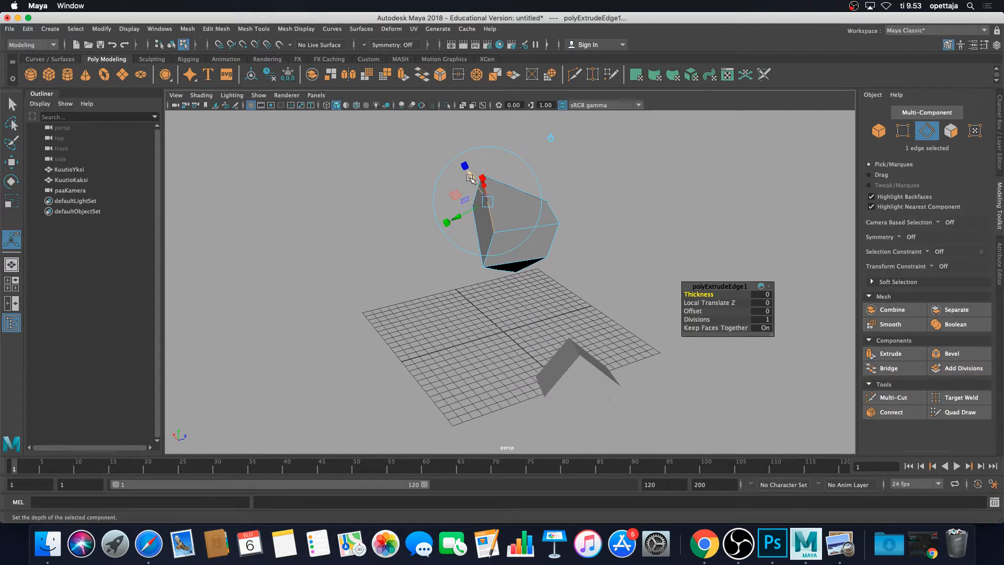
{"action": "left_click_drag", "start_coordinate": [470, 178], "coordinate": [632, 221]}
{"action": "left_click", "coordinate": [567, 222]}
{"action": "left_click_drag", "start_coordinate": [529, 216], "coordinate": [463, 213], "text": "alt"}
{"action": "left_click", "coordinate": [871, 355]}
{"action": "right_click_drag", "start_coordinate": [494, 232], "coordinate": [552, 218]}
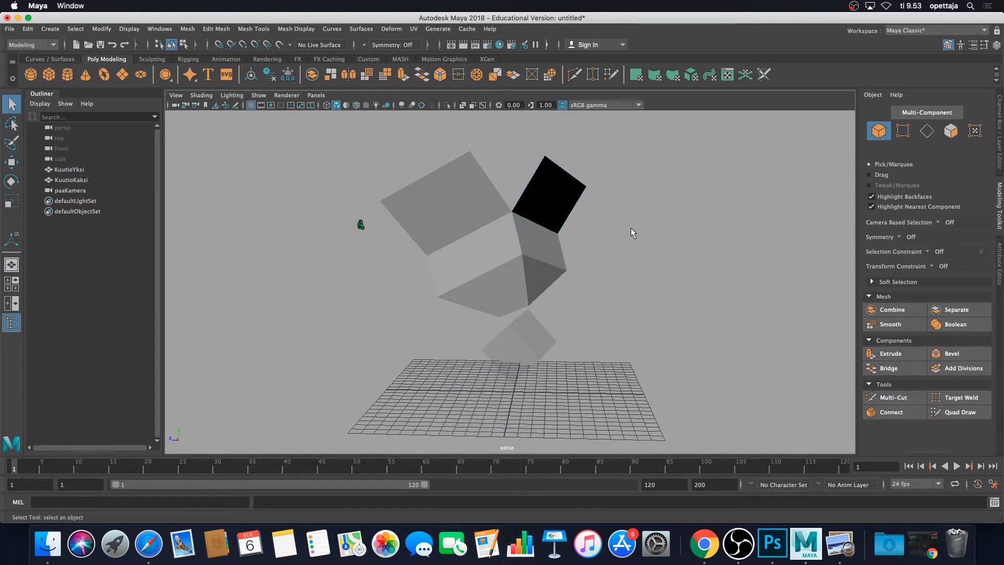
Orbit and zoom around the upper cube to inspect the extruded shape.
{"action": "left_click_drag", "start_coordinate": [630, 233], "coordinate": [418, 248], "text": "alt"}
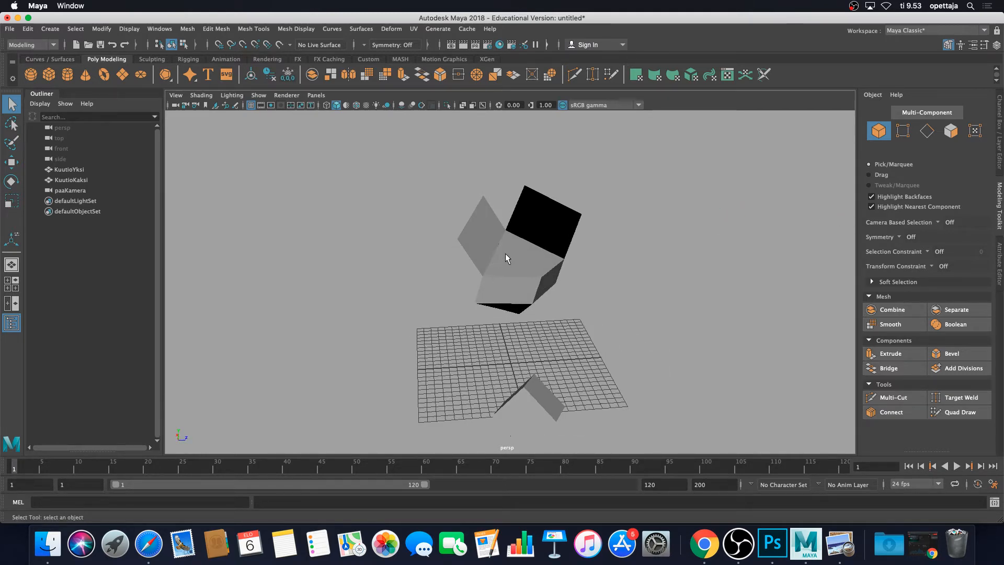
{"action": "left_click_drag", "start_coordinate": [579, 253], "coordinate": [543, 244], "text": "alt"}
{"action": "scroll", "coordinate": [521, 265], "scroll_direction": "up", "scroll_amount": 5}
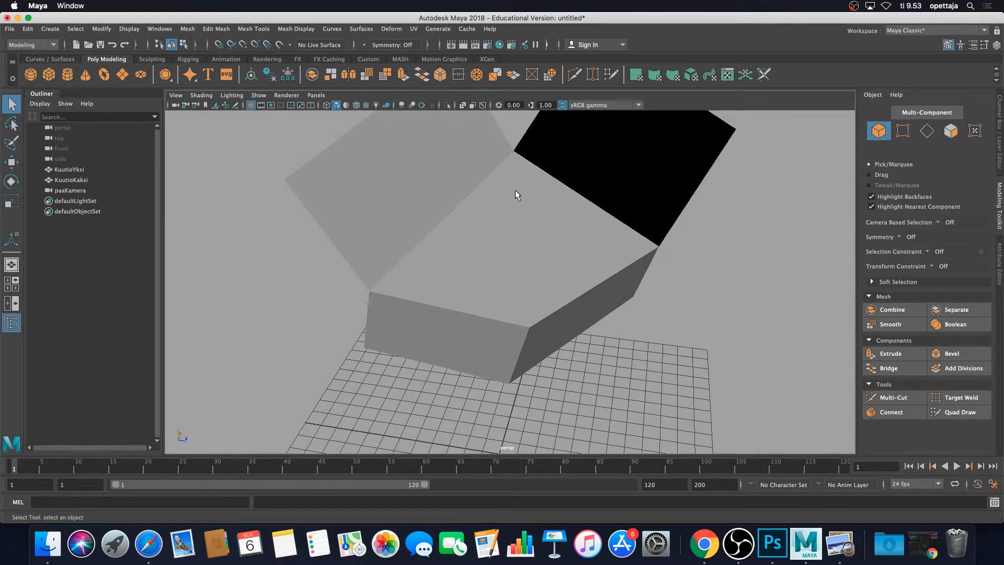
{"action": "right_click_drag", "start_coordinate": [537, 188], "coordinate": [544, 209]}
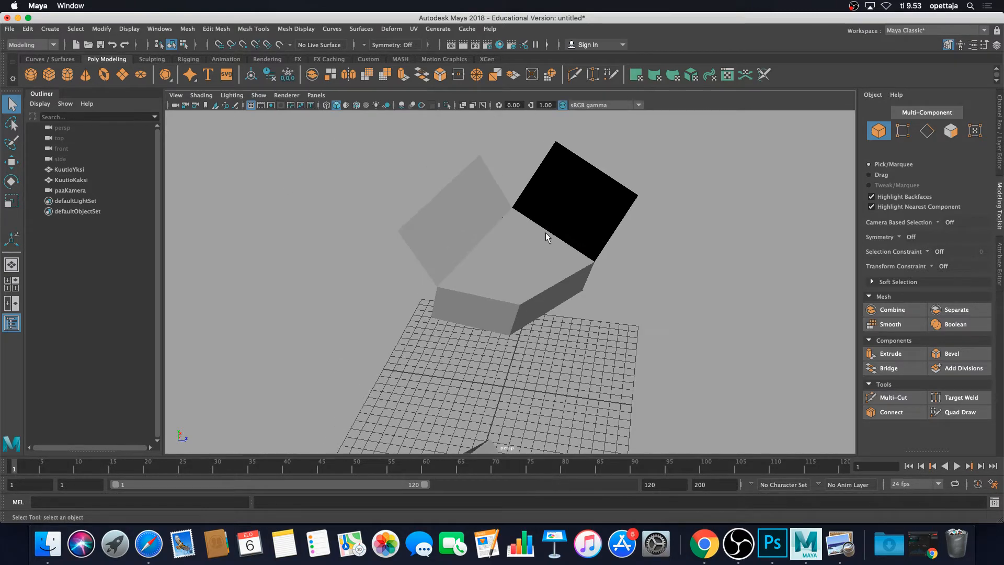
Select the upper cube, switch to face selection and delete its top face.
{"action": "left_click_drag", "start_coordinate": [546, 238], "coordinate": [488, 225], "text": "alt"}
{"action": "left_click", "coordinate": [491, 181]}
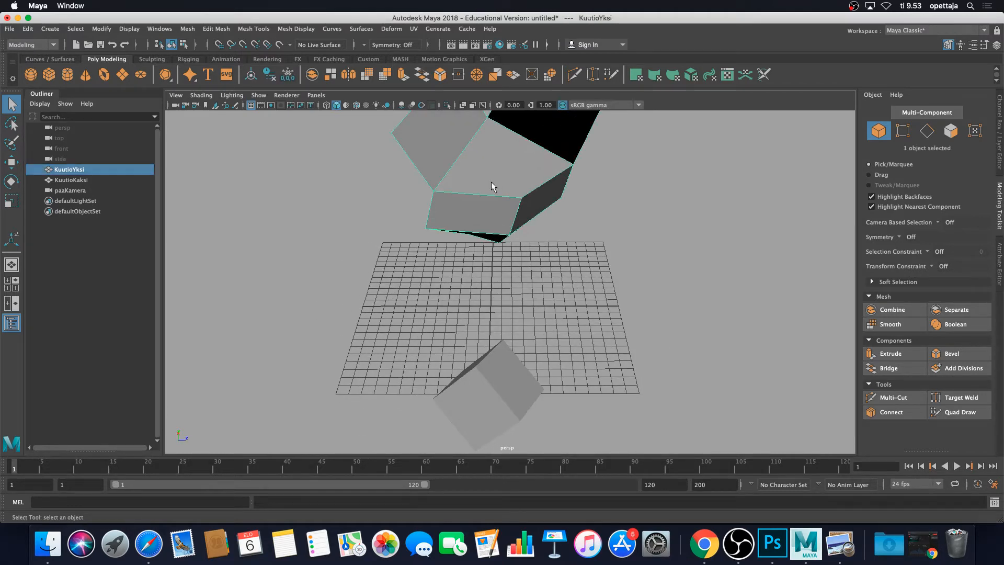
{"action": "mouse_move", "coordinate": [502, 173]}
{"action": "right_mouse_down"}
{"action": "mouse_move", "coordinate": [504, 209]}
{"action": "mouse_move", "coordinate": [504, 175]}
{"action": "right_mouse_up"}
{"action": "middle_click_drag", "start_coordinate": [531, 153], "coordinate": [496, 208], "text": "alt"}
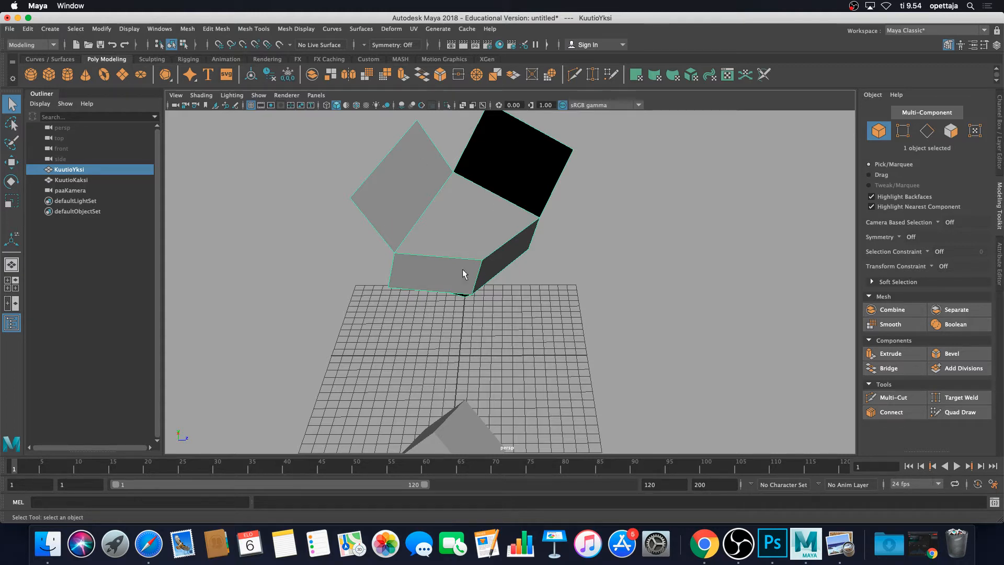
{"action": "right_click", "coordinate": [454, 209]}
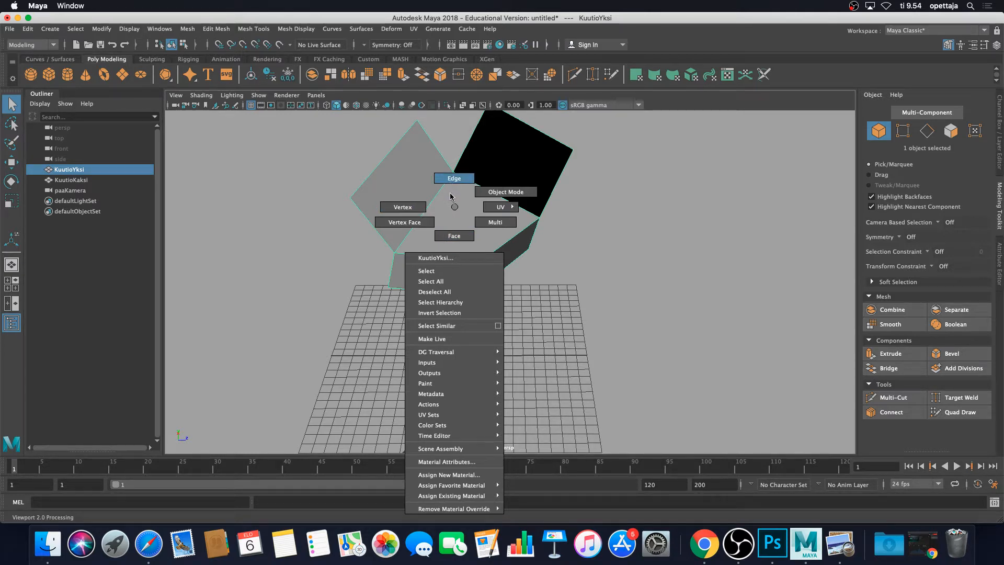
{"action": "right_click_drag", "start_coordinate": [450, 197], "coordinate": [455, 233]}
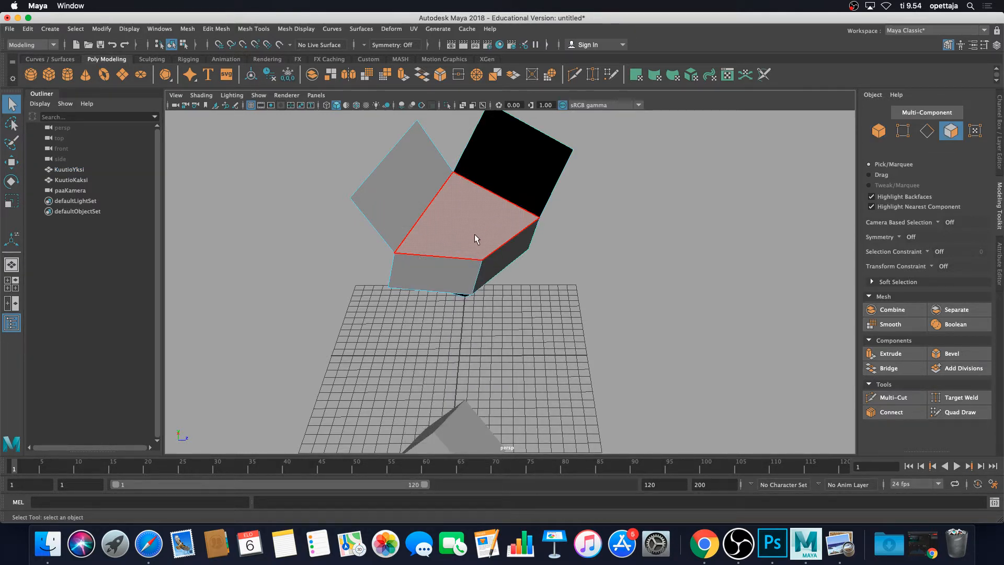
{"action": "left_click", "coordinate": [474, 232]}
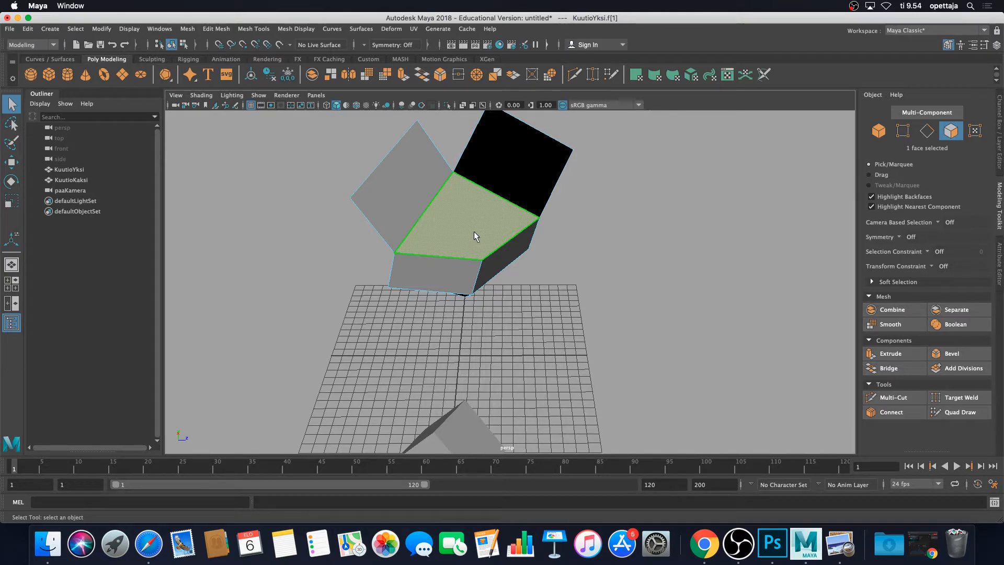
{"action": "key", "text": "Delete"}
Switch to edge selection and delete the outer edge of the upper cube's flap.
{"action": "left_click_drag", "start_coordinate": [611, 246], "coordinate": [597, 177], "text": "alt"}
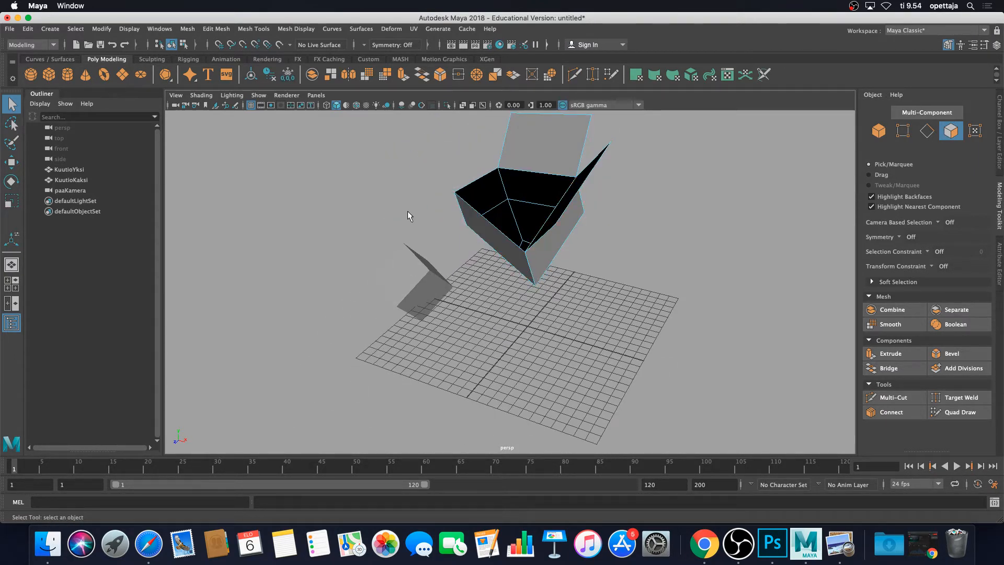
{"action": "left_click_drag", "start_coordinate": [406, 213], "coordinate": [493, 236], "text": "alt"}
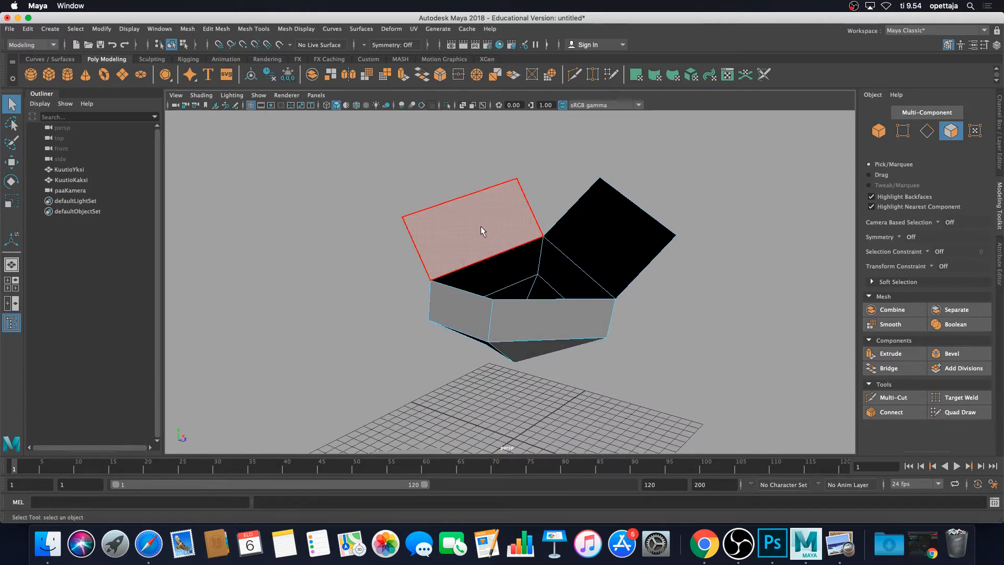
{"action": "right_click", "coordinate": [468, 208]}
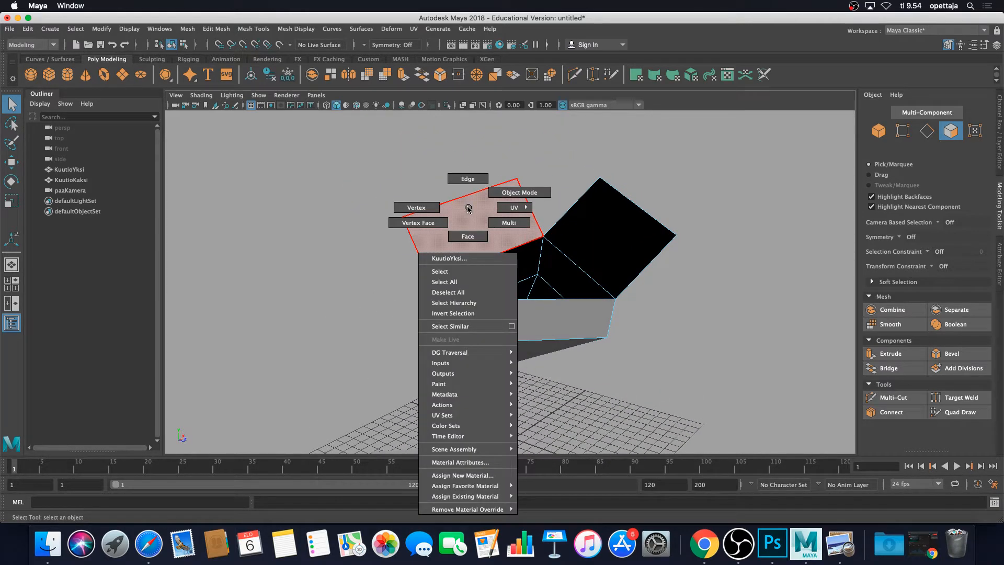
{"action": "left_click", "coordinate": [469, 191]}
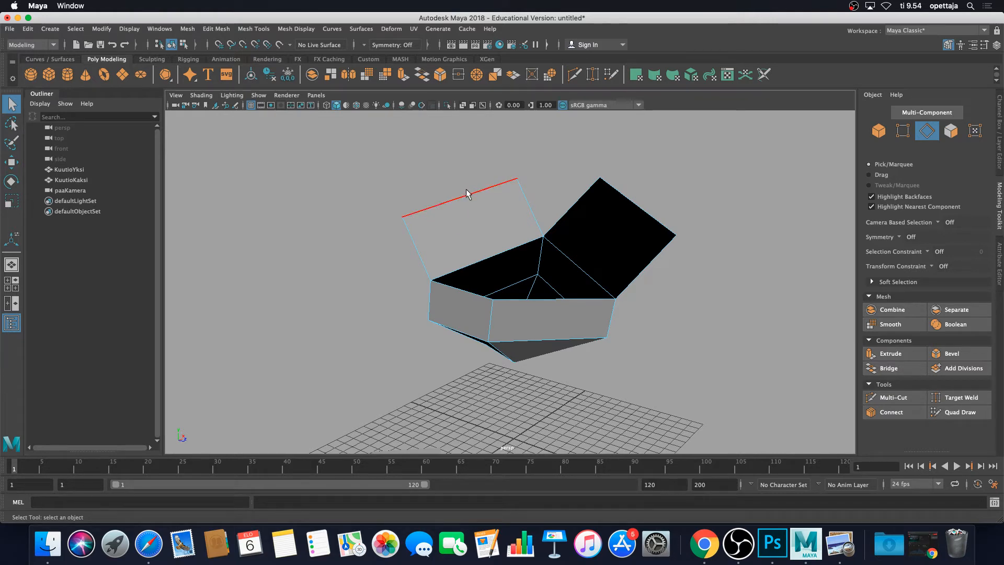
{"action": "left_click", "coordinate": [467, 190]}
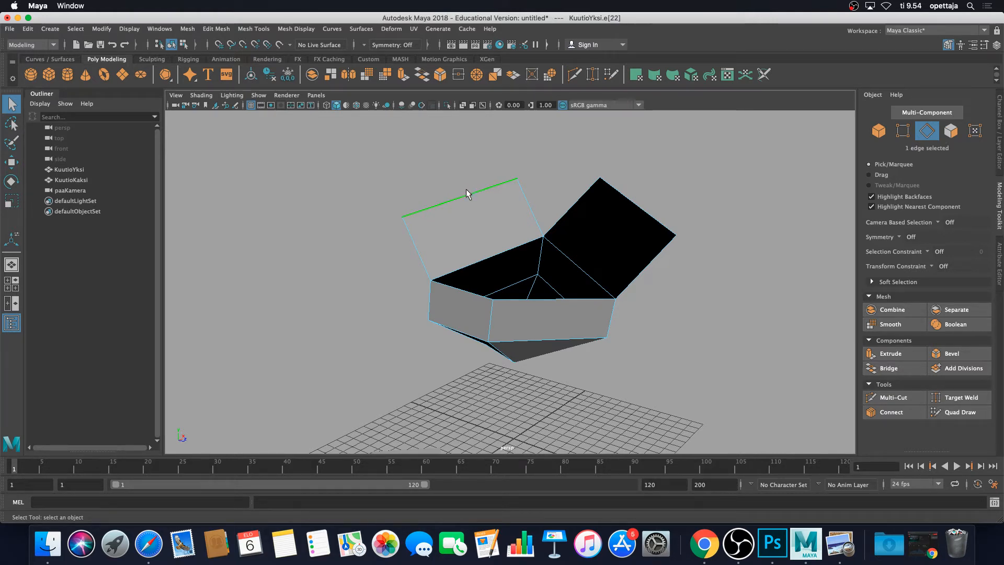
{"action": "left_click", "coordinate": [467, 197]}
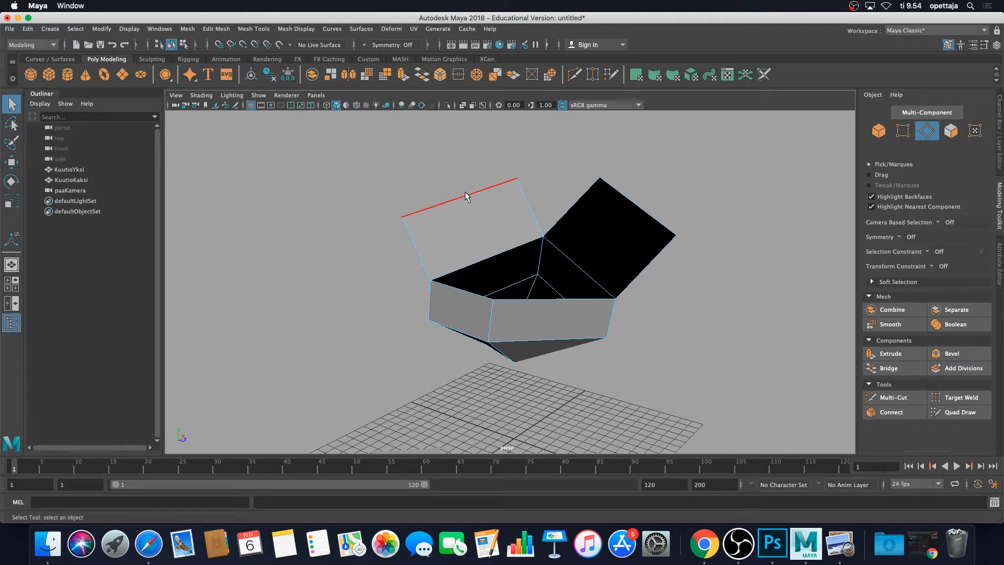
{"action": "left_click", "coordinate": [465, 191]}
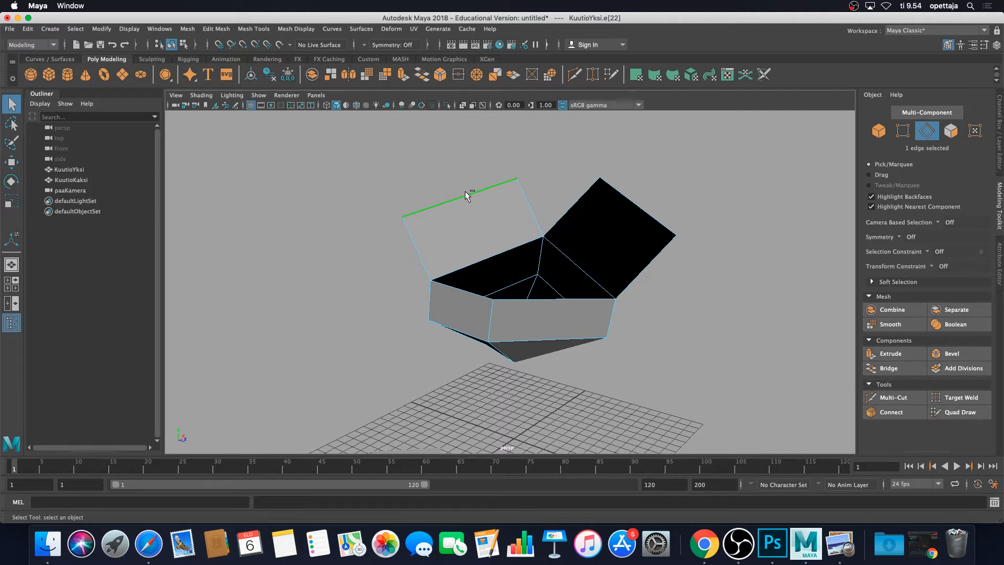
{"action": "right_click", "coordinate": [465, 192], "text": "shift"}
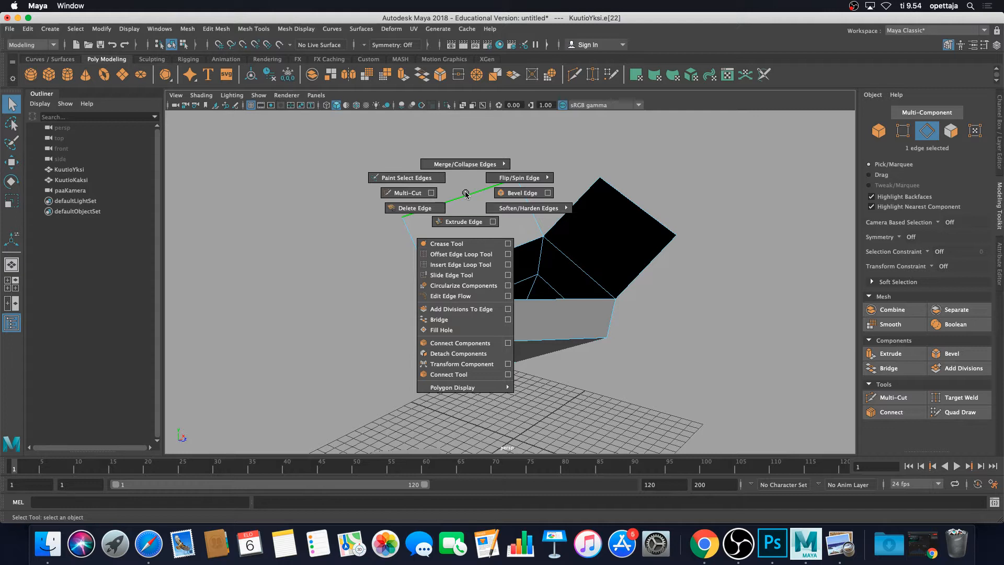
{"action": "left_click", "coordinate": [437, 208]}
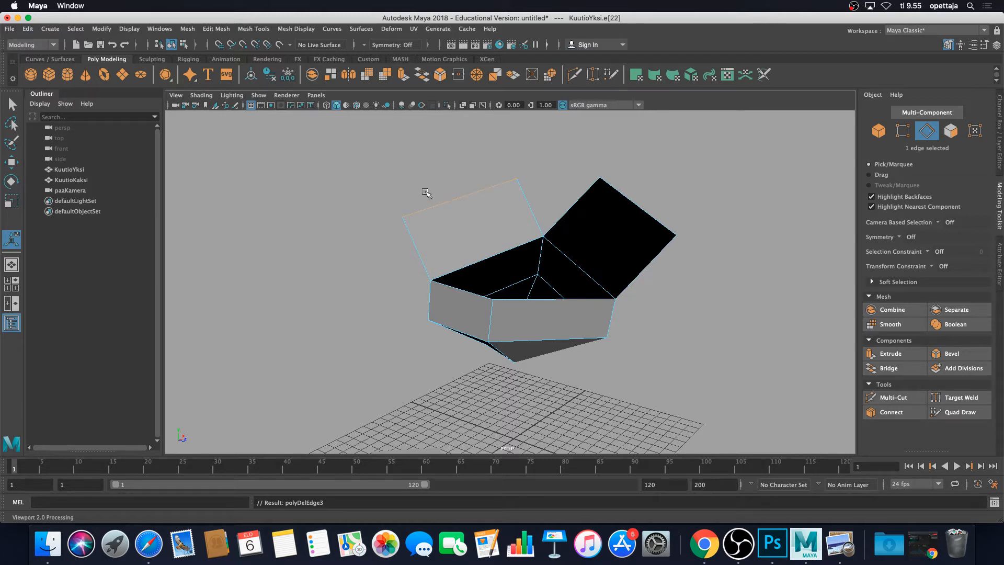
Select faces of the upper cube's flaps and delete them.
{"action": "scroll", "coordinate": [435, 223], "scroll_direction": "up", "scroll_amount": 5}
{"action": "scroll", "coordinate": [434, 223], "scroll_direction": "up", "scroll_amount": 2}
{"action": "right_click_drag", "start_coordinate": [452, 259], "coordinate": [455, 283]}
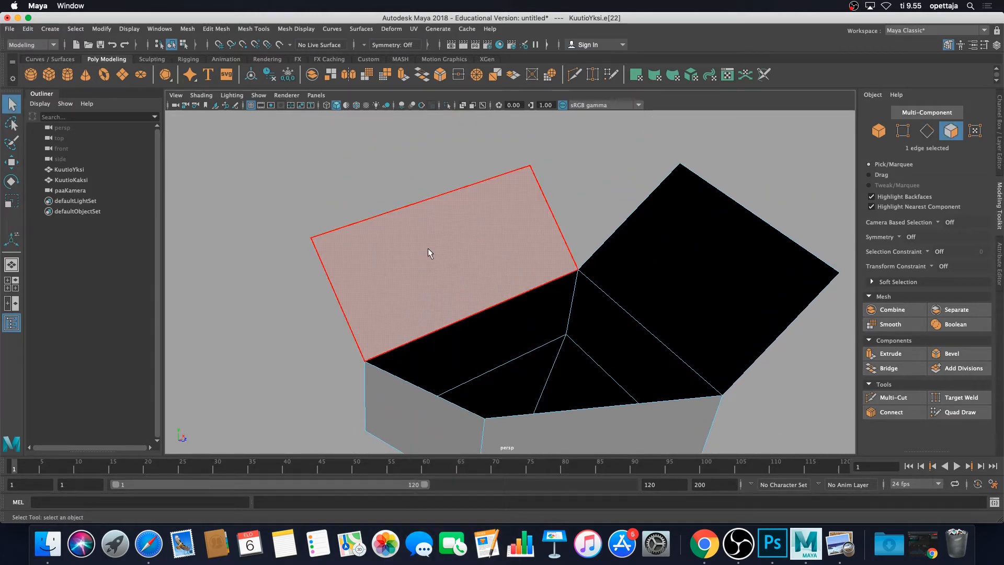
{"action": "left_click", "coordinate": [428, 247]}
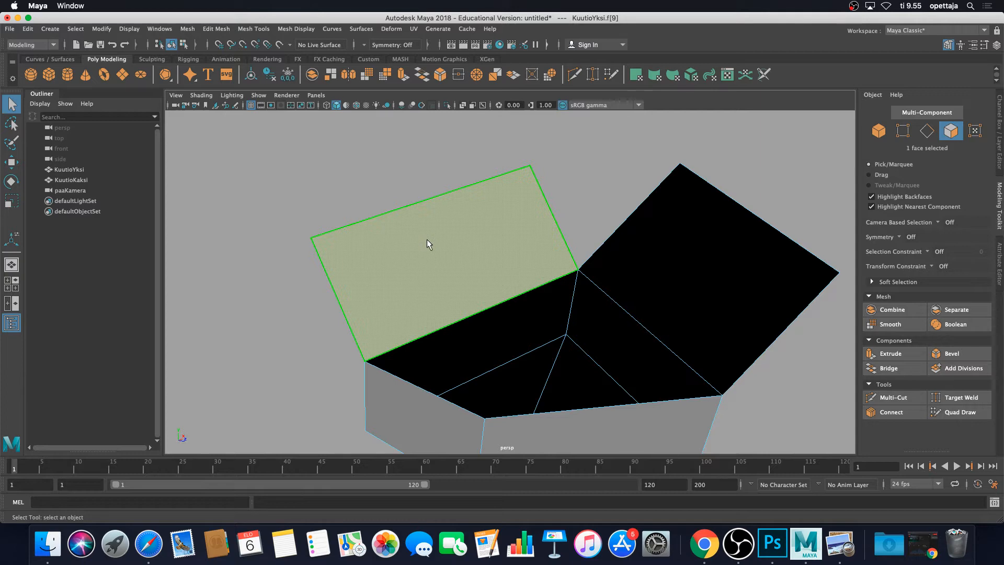
{"action": "scroll", "coordinate": [427, 241], "scroll_direction": "down", "scroll_amount": 5}
{"action": "left_click_drag", "start_coordinate": [426, 242], "coordinate": [479, 262], "text": "alt"}
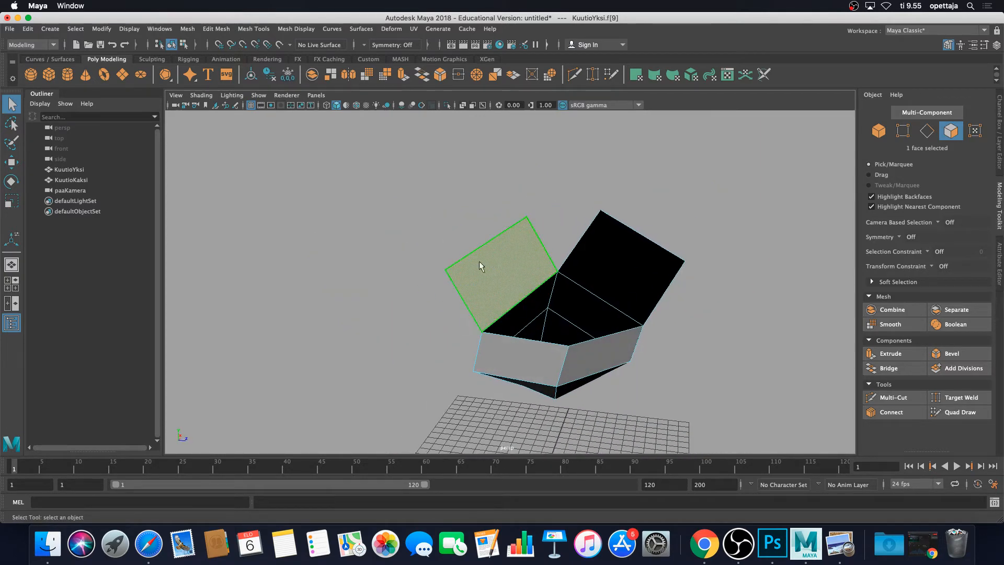
{"action": "left_click", "coordinate": [549, 187]}
{"action": "left_click", "coordinate": [515, 261]}
{"action": "key", "text": "Delete"}
Return to object selection and delete the whole upper cube.
{"action": "middle_click_drag", "start_coordinate": [512, 253], "coordinate": [560, 234], "text": "alt"}
{"action": "left_click_drag", "start_coordinate": [560, 234], "coordinate": [513, 268], "text": "alt"}
{"action": "left_click_drag", "start_coordinate": [464, 243], "coordinate": [496, 241], "text": "alt"}
{"action": "right_click", "coordinate": [496, 241]}
{"action": "right_click_drag", "start_coordinate": [495, 242], "coordinate": [547, 225]}
{"action": "left_click", "coordinate": [471, 270]}
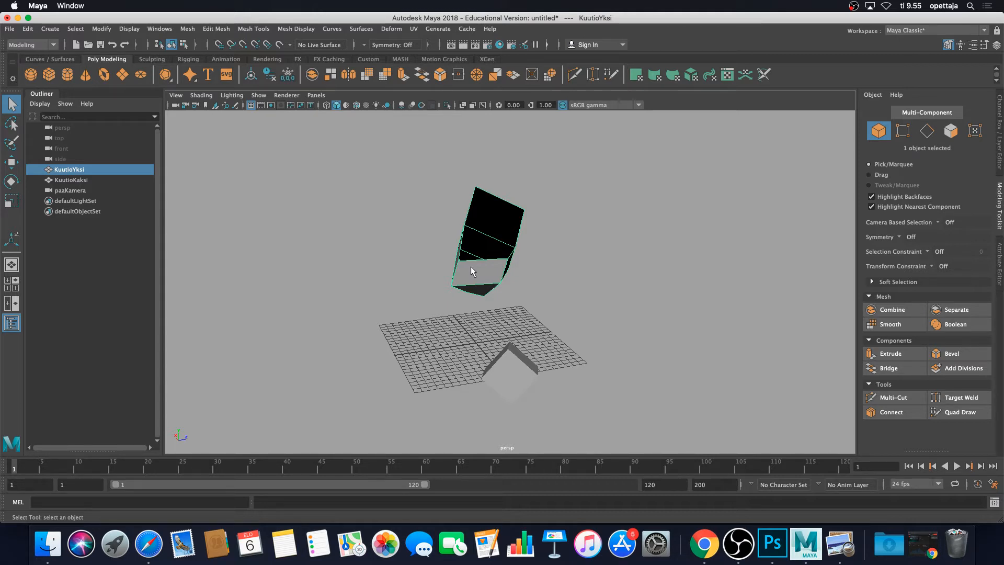
{"action": "key", "text": "Delete"}
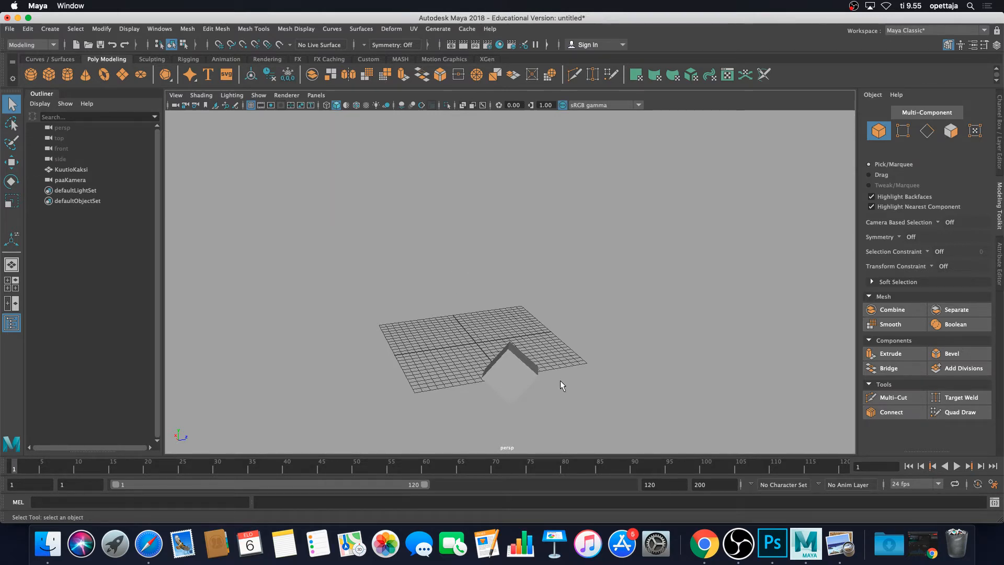
Select the top face of the remaining cube and delete it.
{"action": "left_click_drag", "start_coordinate": [560, 380], "coordinate": [382, 296], "text": "alt"}
{"action": "left_click", "coordinate": [539, 317]}
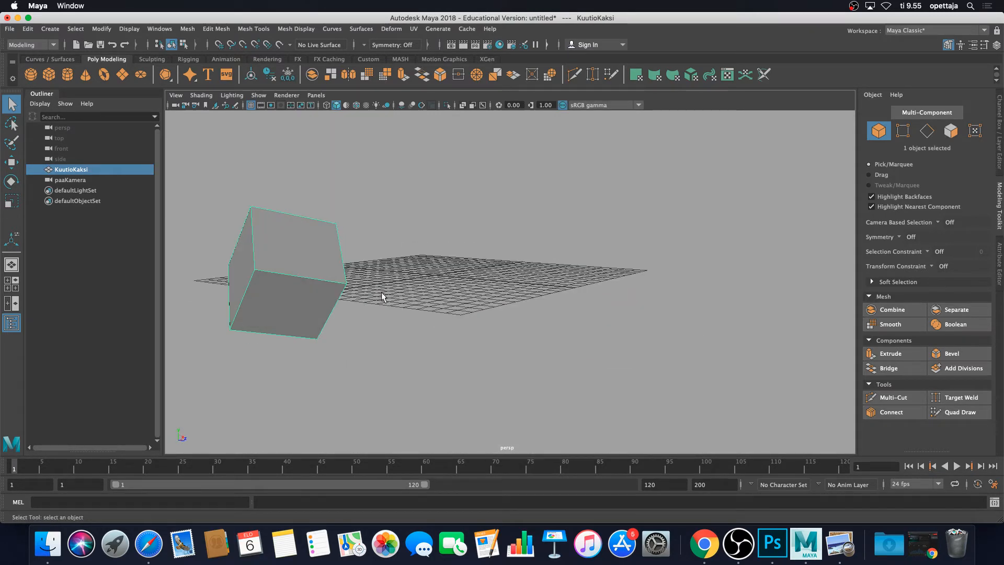
{"action": "right_click_drag", "start_coordinate": [289, 251], "coordinate": [297, 277]}
{"action": "left_click", "coordinate": [298, 256]}
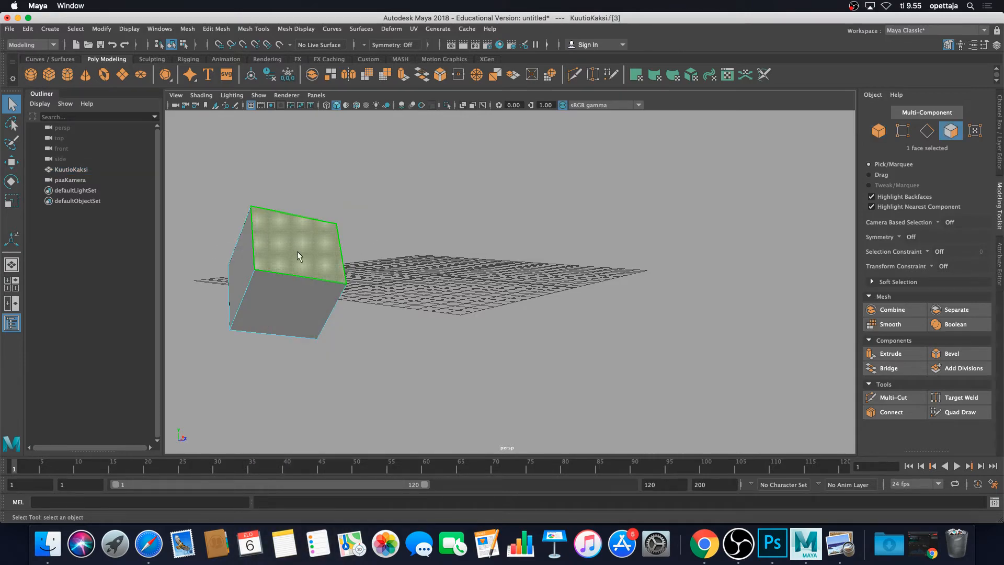
{"action": "left_click_drag", "start_coordinate": [298, 256], "coordinate": [390, 269], "text": "alt"}
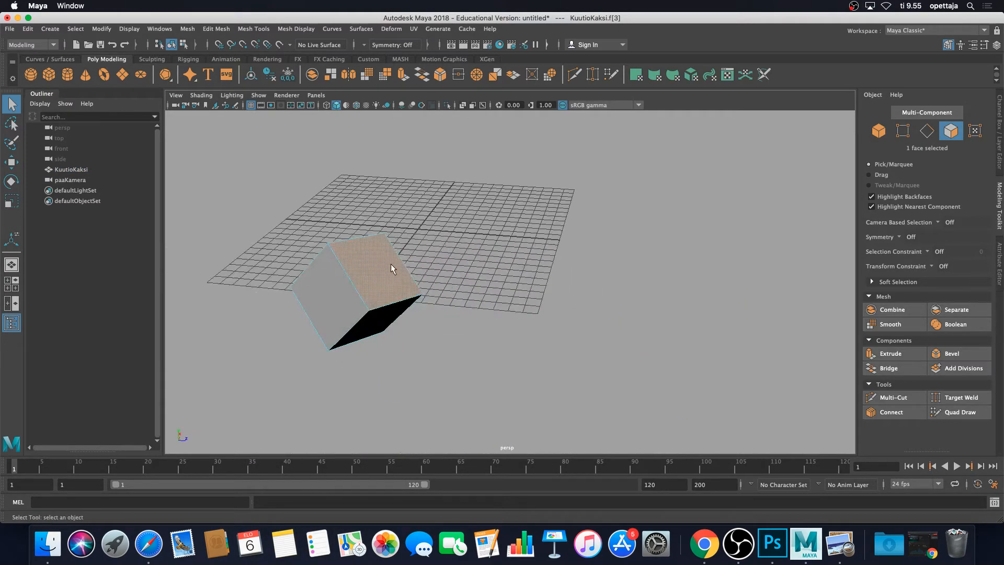
{"action": "middle_click_drag", "start_coordinate": [391, 269], "coordinate": [423, 280], "text": "alt"}
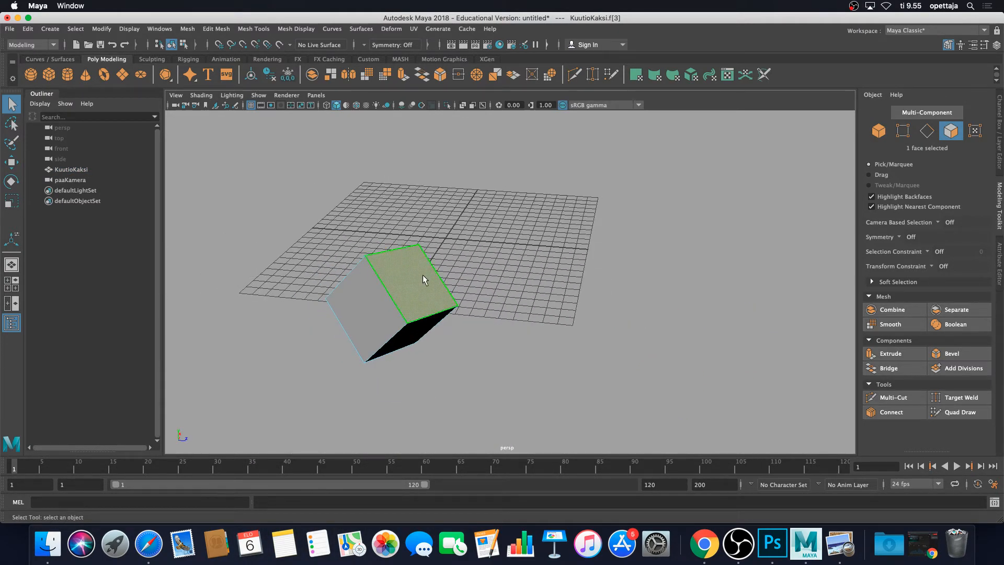
{"action": "key", "text": "Delete"}
Extrude a side face of the remaining cube outward about 6.4 units.
{"action": "left_click_drag", "start_coordinate": [409, 269], "coordinate": [648, 269], "text": "alt"}
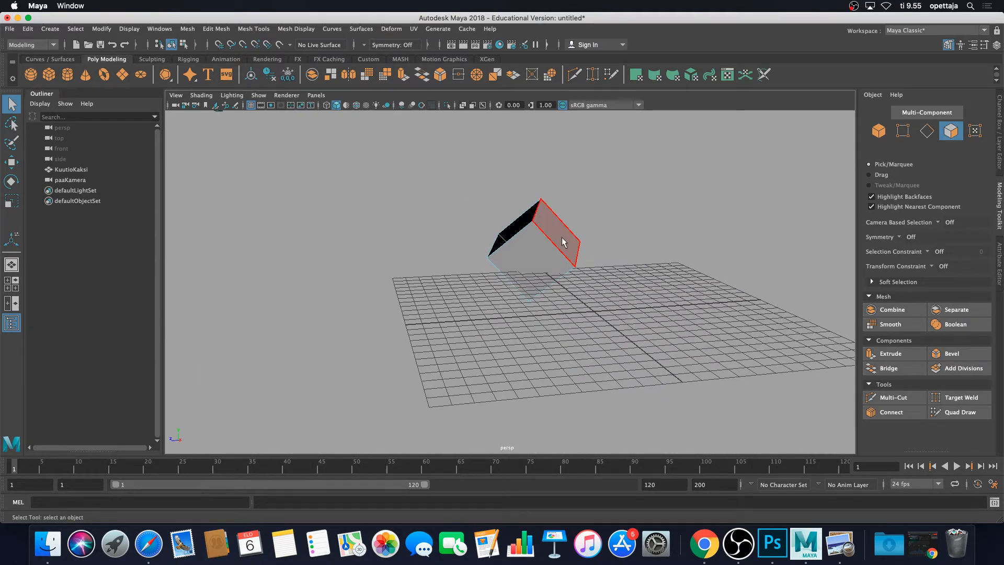
{"action": "left_click", "coordinate": [564, 242]}
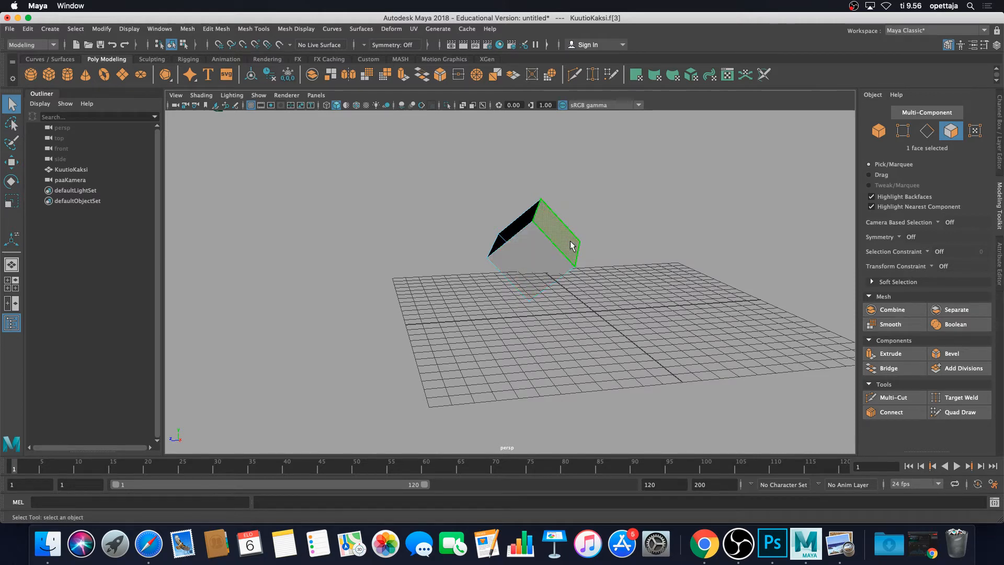
{"action": "left_click", "coordinate": [893, 360]}
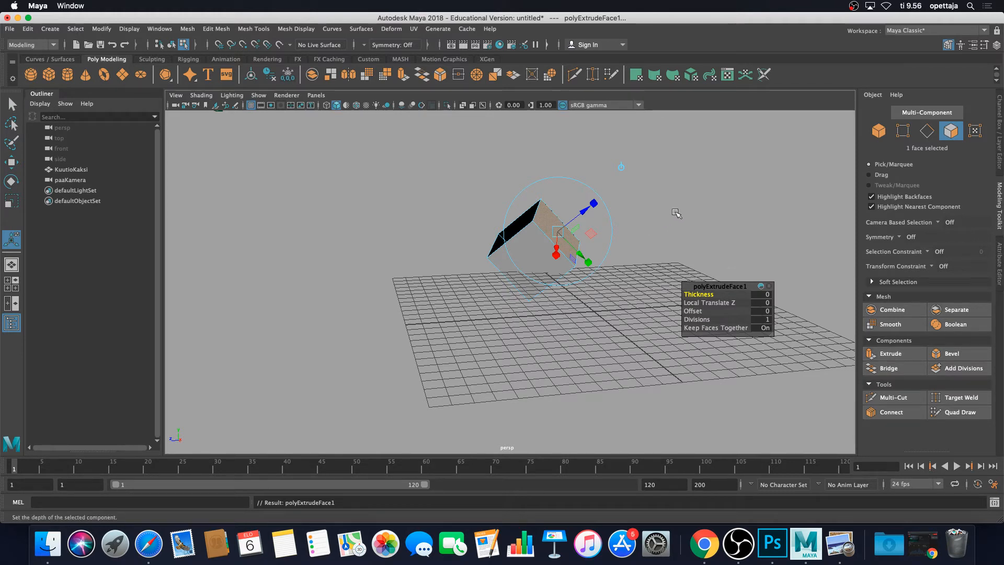
{"action": "left_click_drag", "start_coordinate": [578, 212], "coordinate": [715, 220]}
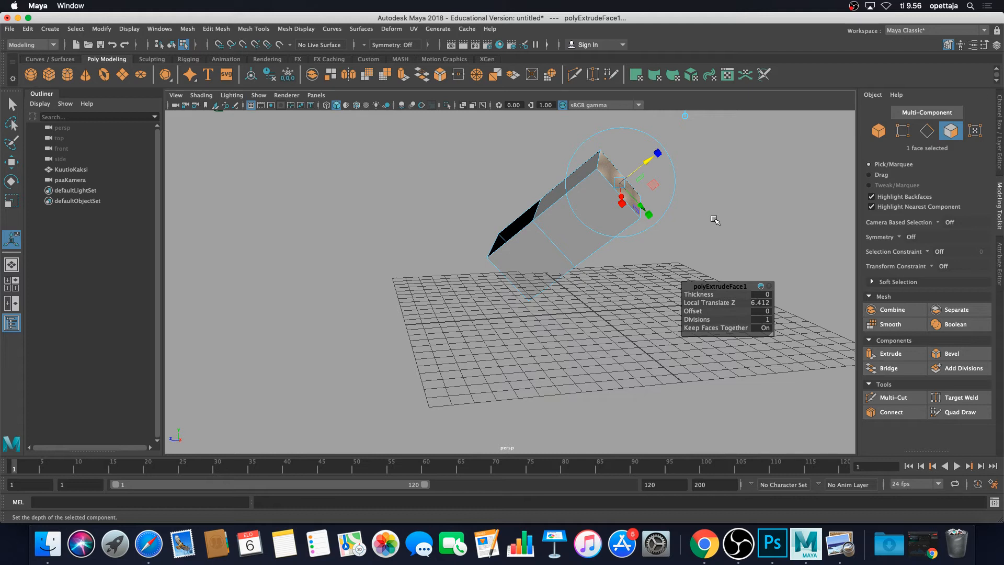
Select the adjacent narrow face and extrude it about 3.7 units.
{"action": "left_click", "coordinate": [764, 191]}
{"action": "left_click", "coordinate": [575, 174]}
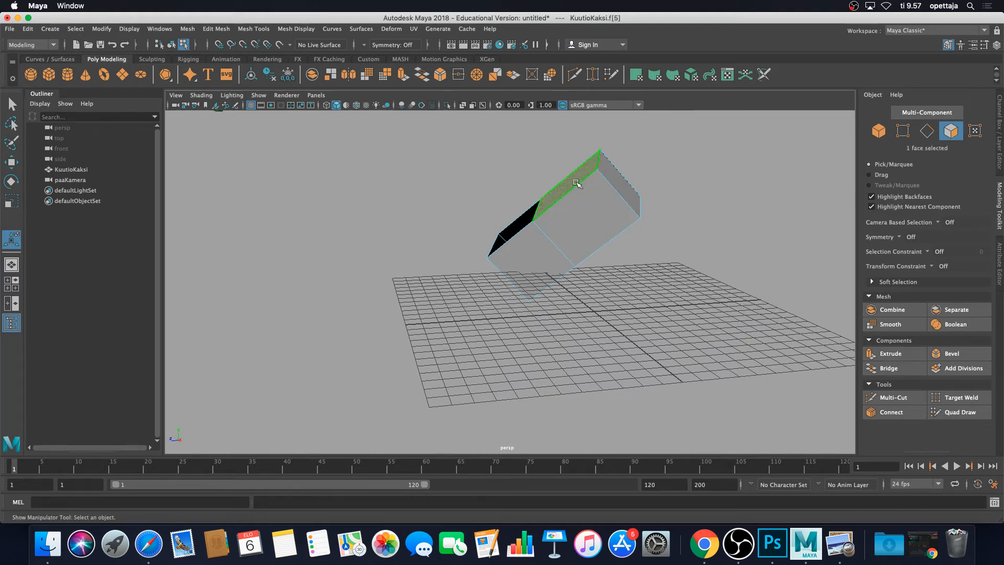
{"action": "left_click", "coordinate": [891, 353]}
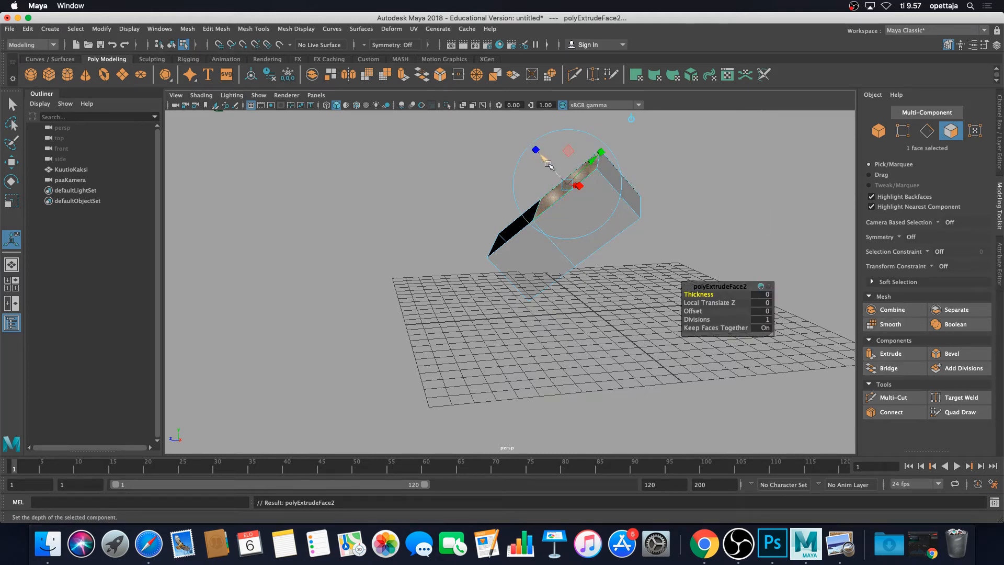
{"action": "left_click_drag", "start_coordinate": [546, 165], "coordinate": [507, 139]}
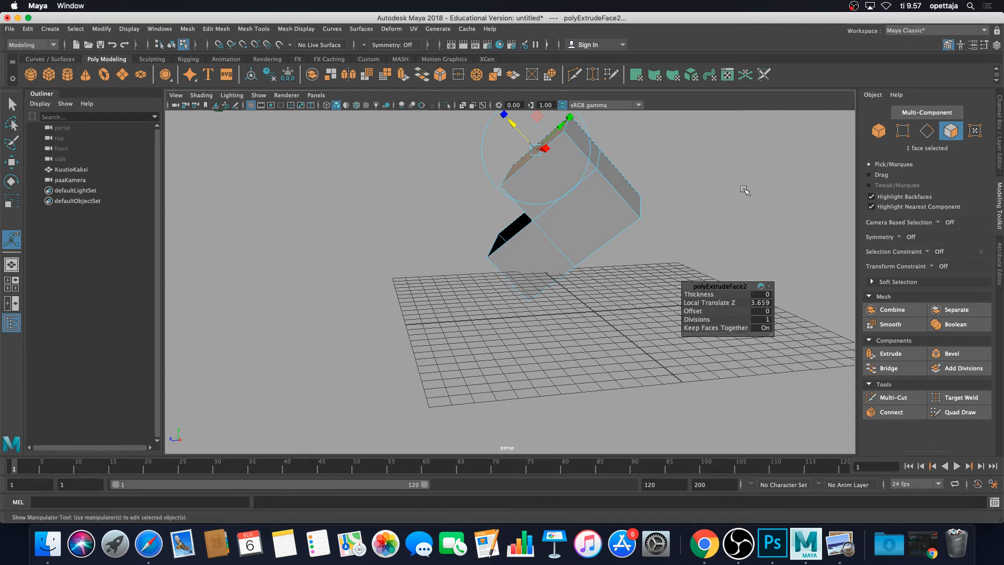
{"action": "left_click", "coordinate": [737, 191]}
Start a new scene without saving changes to the current one.
{"action": "left_click_drag", "start_coordinate": [731, 188], "coordinate": [560, 235], "text": "alt"}
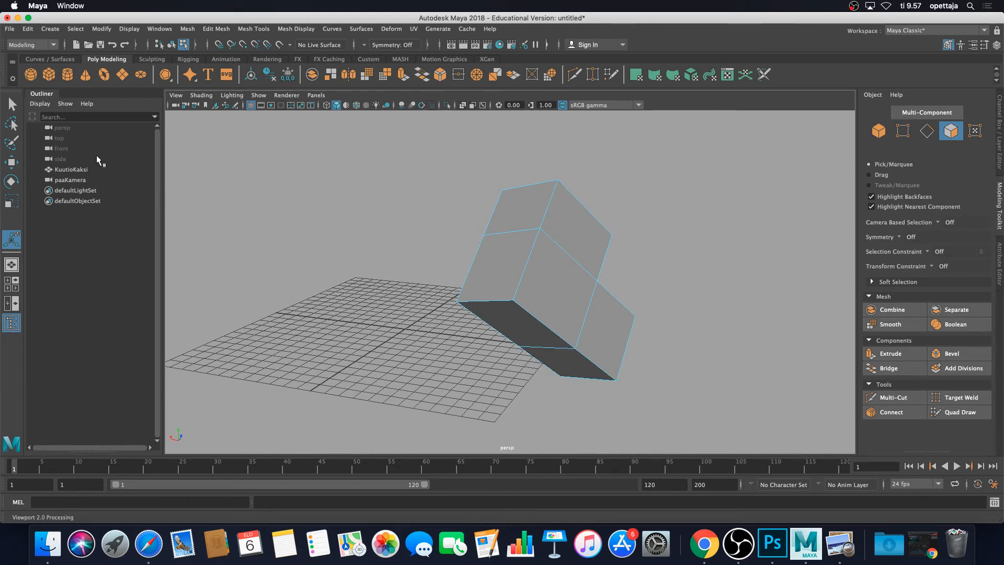
{"action": "left_click", "coordinate": [11, 29]}
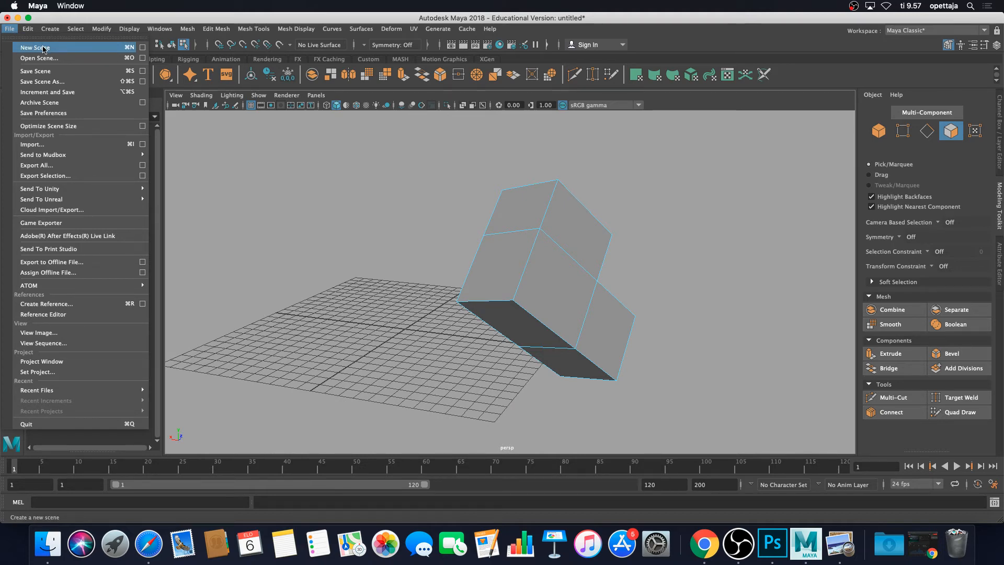
{"action": "key", "text": "Escape"}
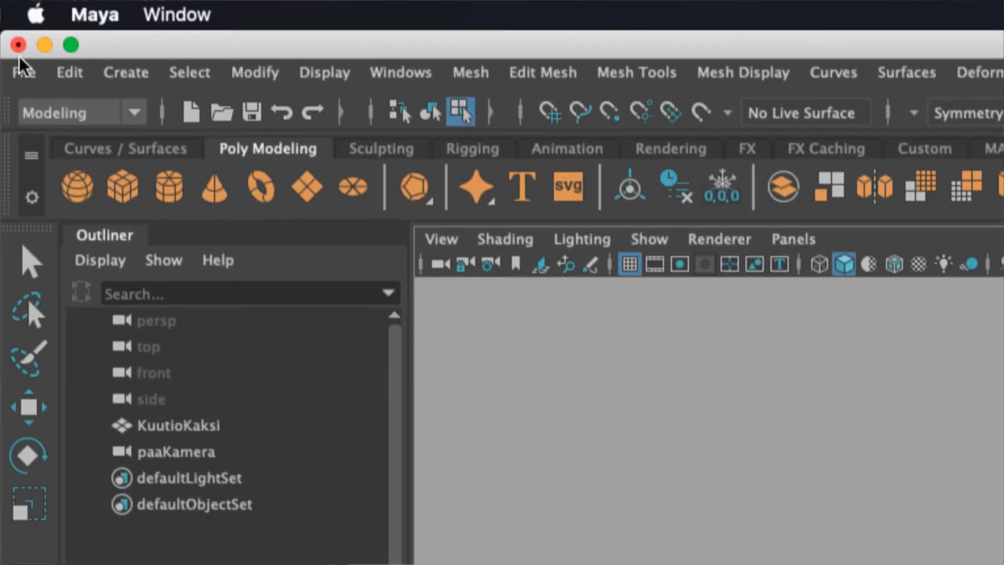
{"action": "left_click", "coordinate": [20, 70]}
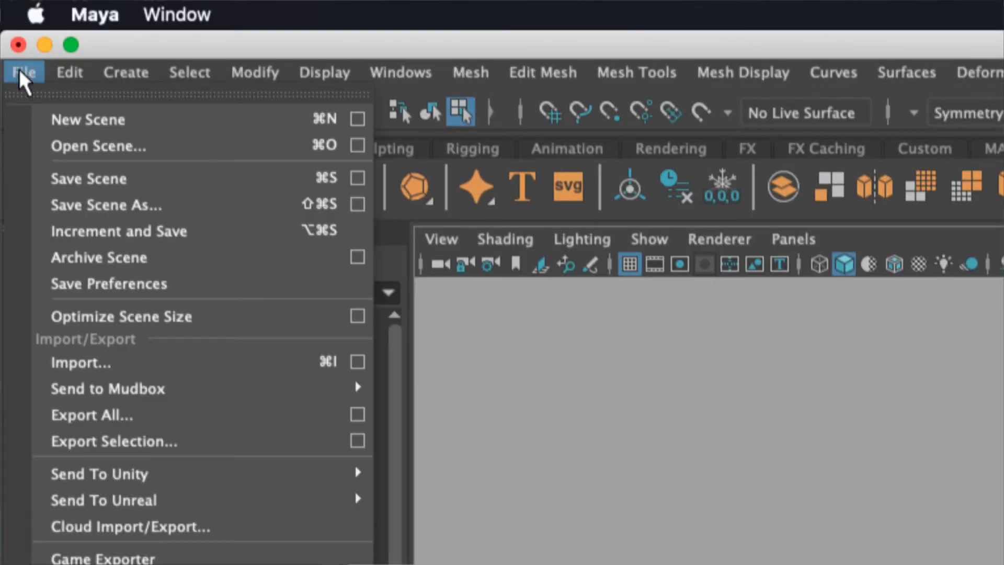
{"action": "left_click", "coordinate": [73, 119]}
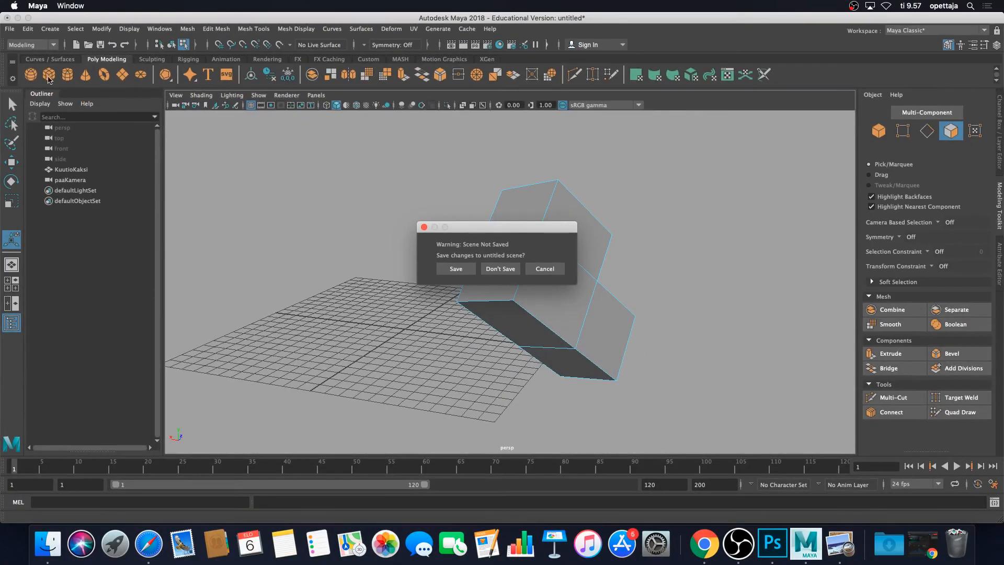
{"action": "left_click", "coordinate": [501, 269]}
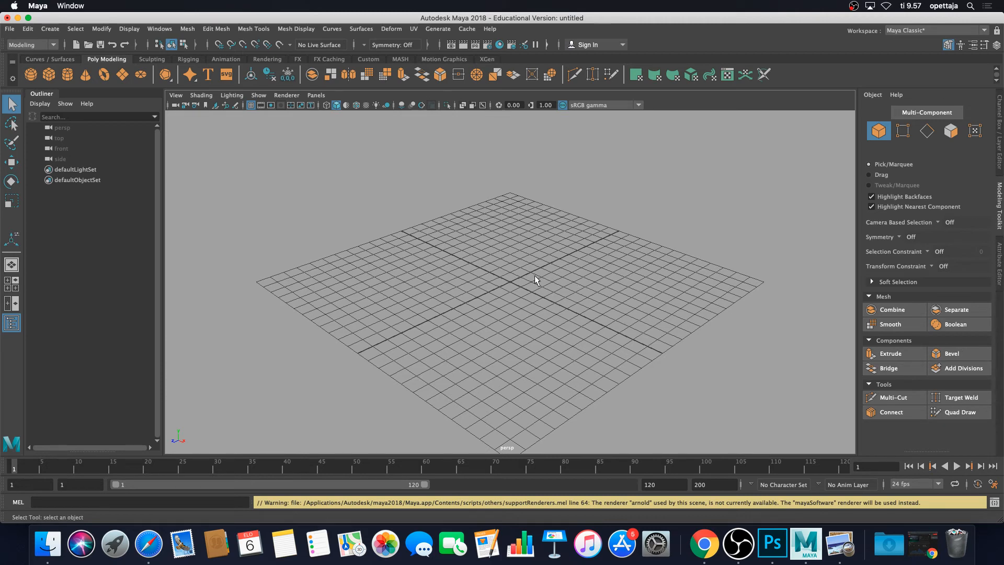
{"action": "scroll", "coordinate": [533, 280], "scroll_direction": "down", "scroll_amount": 2}
{"action": "scroll", "coordinate": [536, 277], "scroll_direction": "down", "scroll_amount": 2}
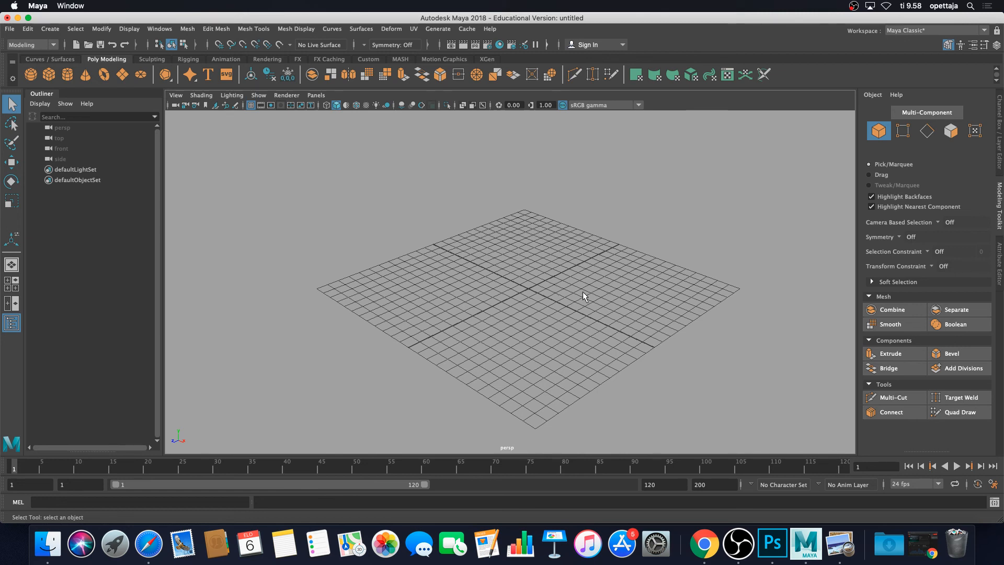
{"action": "left_click", "coordinate": [738, 544]}
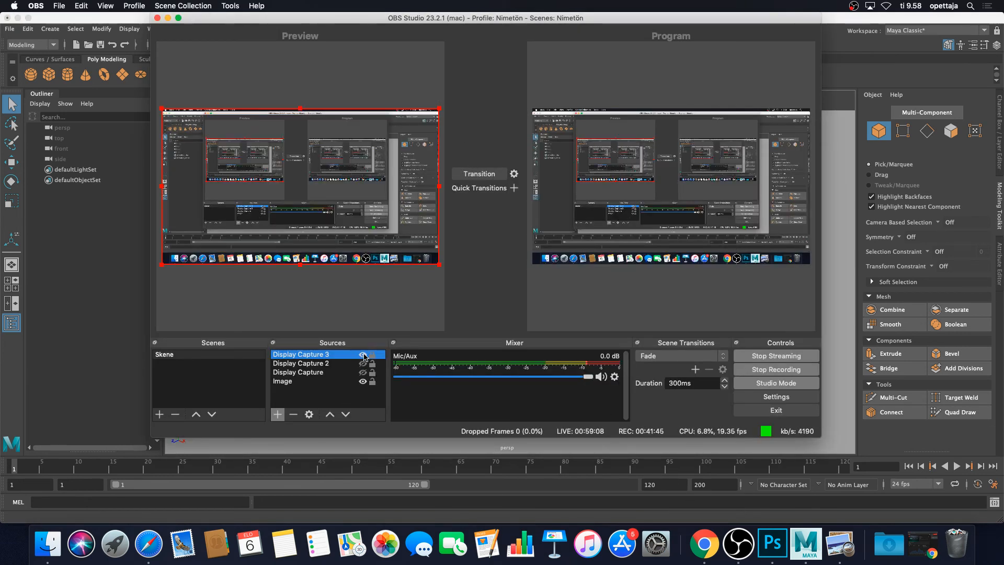
{"action": "left_click", "coordinate": [363, 355]}
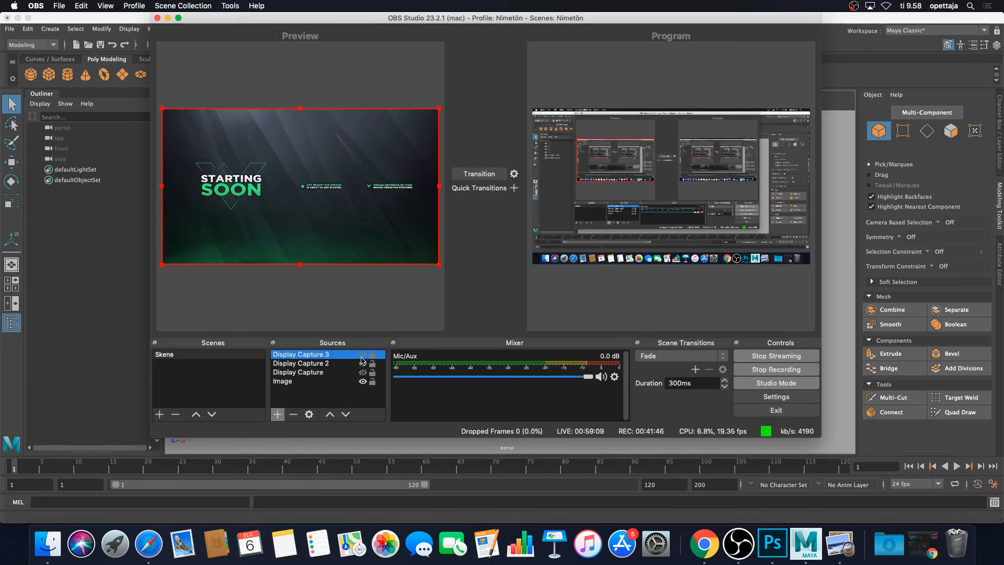
{"action": "left_click", "coordinate": [480, 173]}
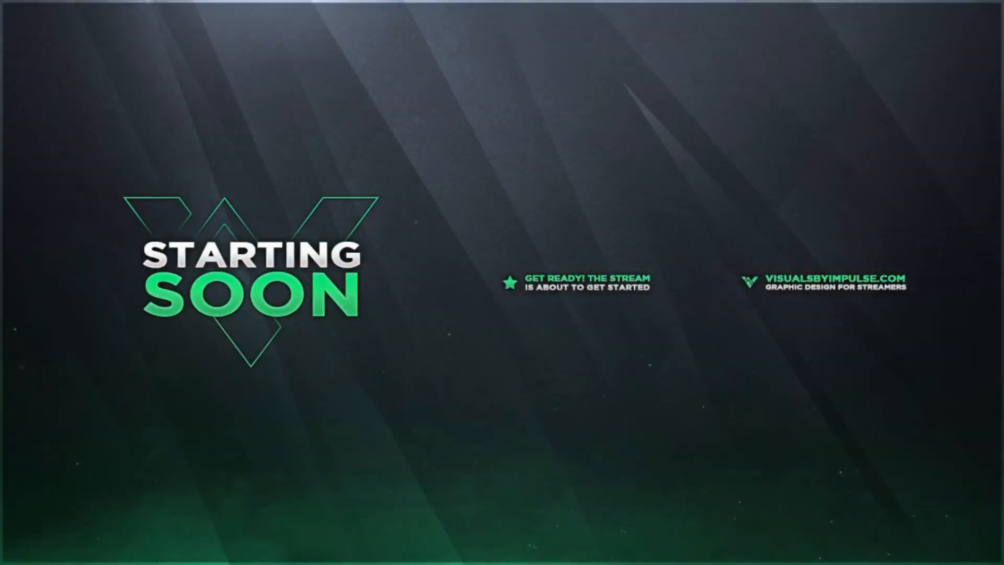